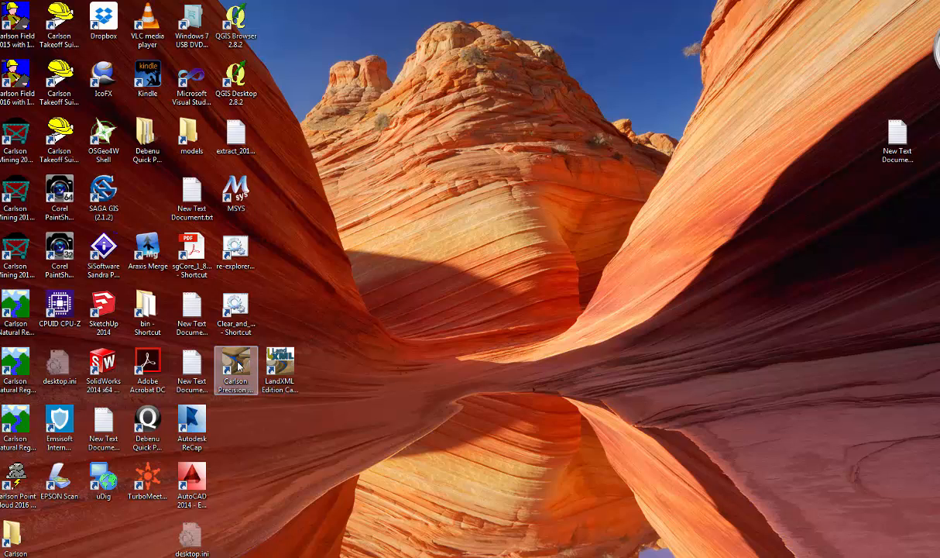
Launch the LandXML Edition of Carlson Precision 3D 2016 from the desktop.
left_click(283, 369)
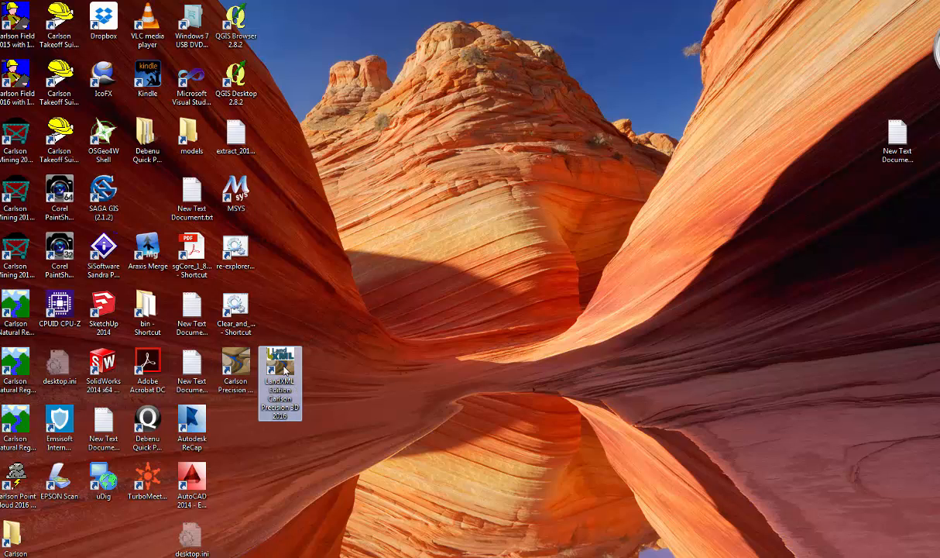
left_click(247, 370)
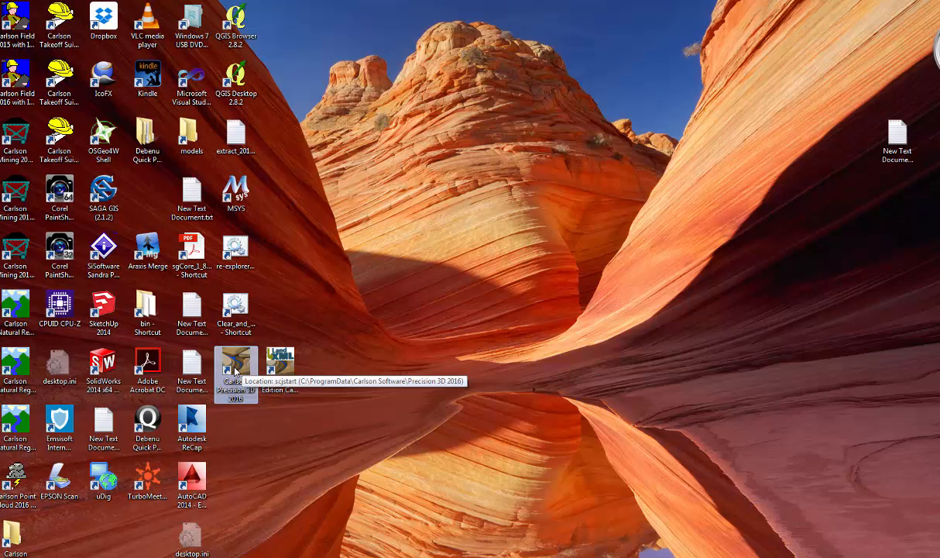
left_click(281, 364)
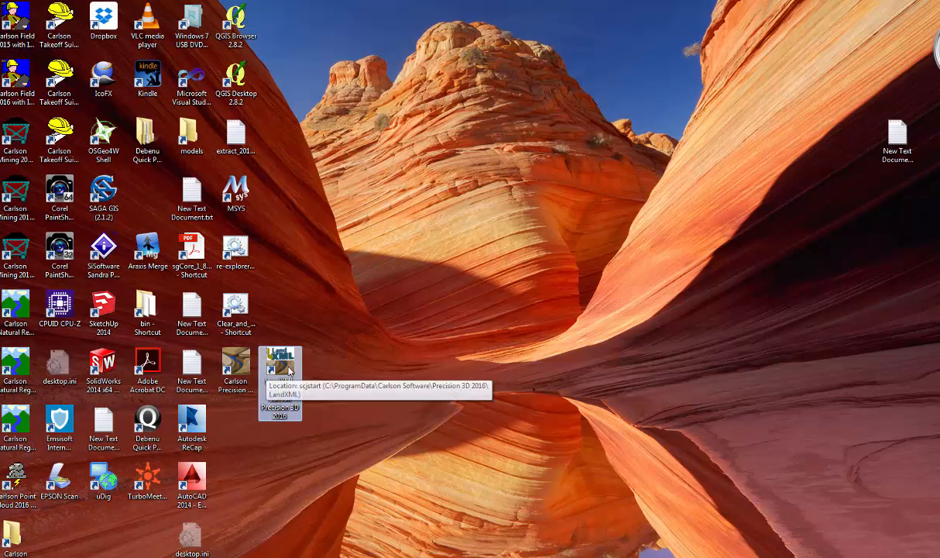
double_click(286, 370)
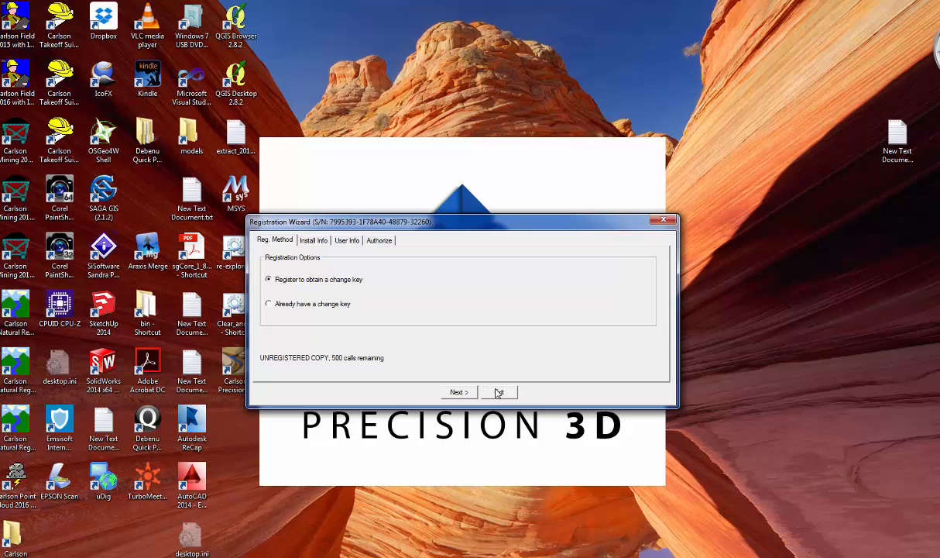
Register the program online to obtain a change key using the prefilled user details, and put away the registration web page.
left_click(458, 392)
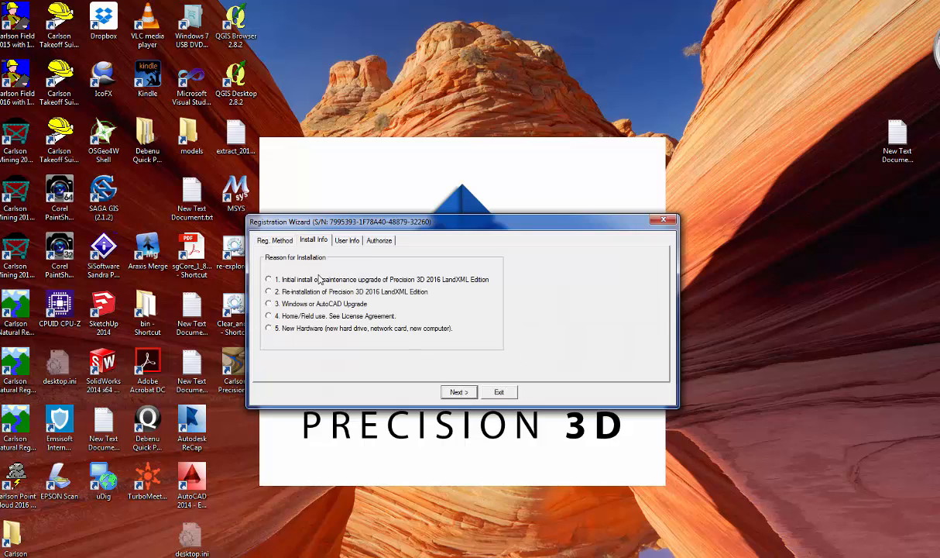
left_click(447, 391)
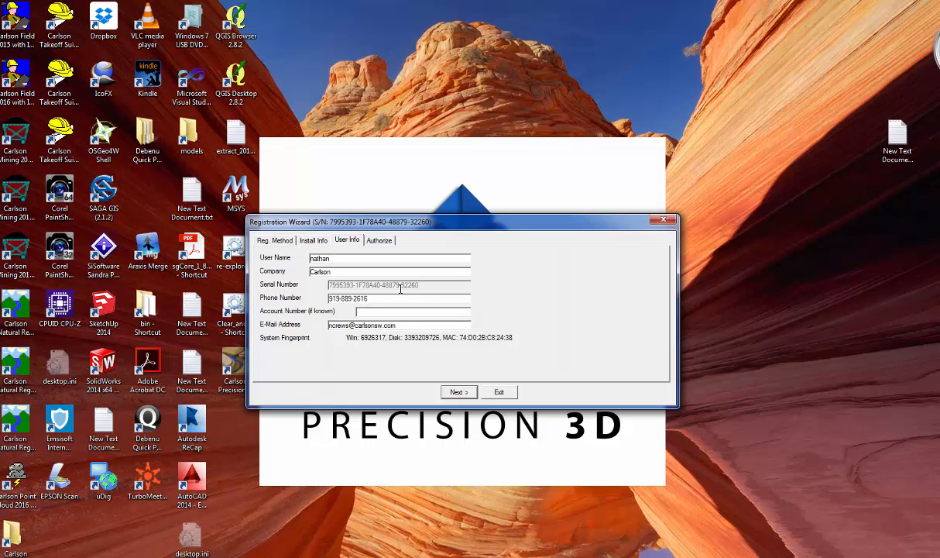
left_click(457, 392)
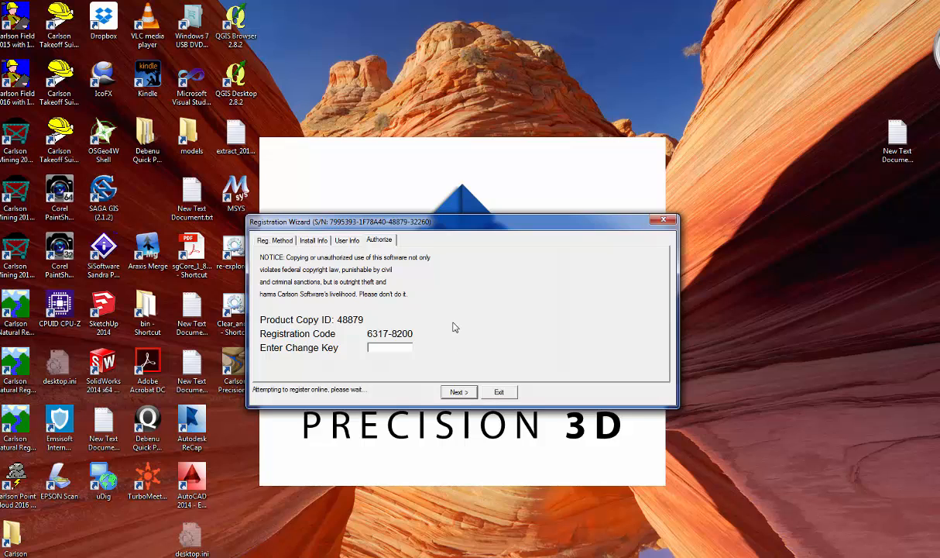
left_click(534, 341)
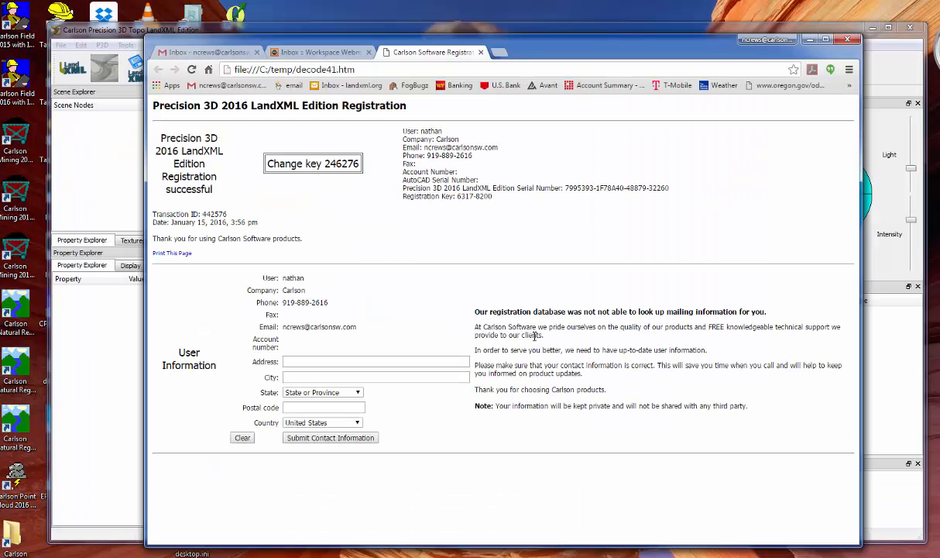
left_click(807, 40)
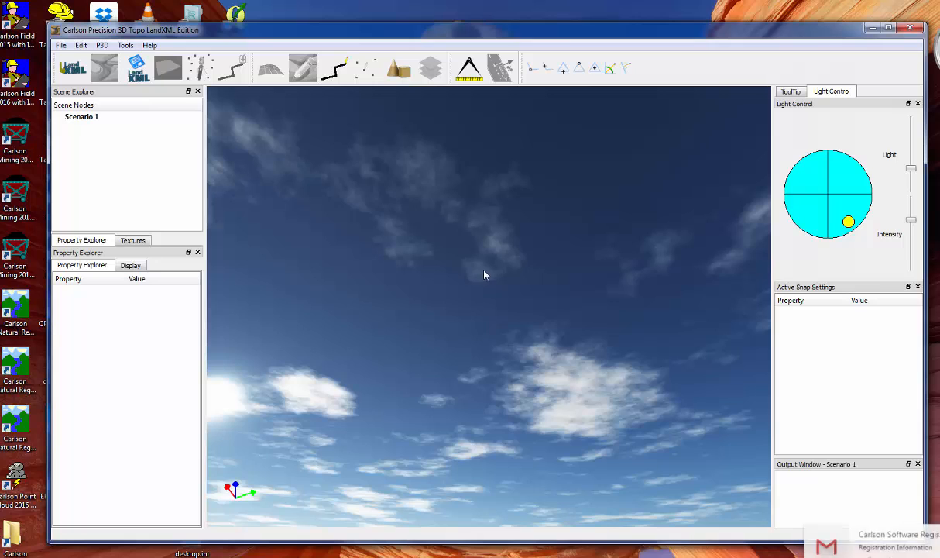
left_click_drag(482, 274, 481, 285)
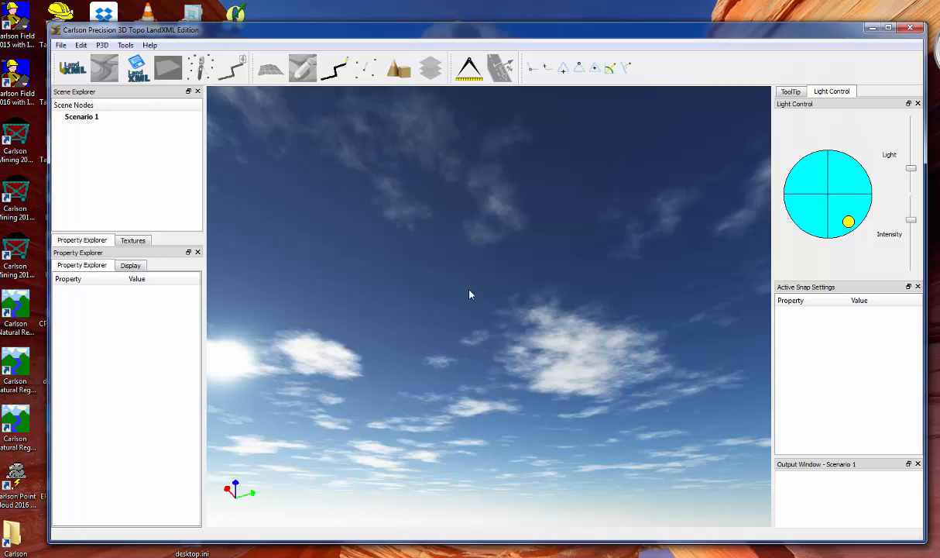
left_click_drag(496, 304, 500, 344)
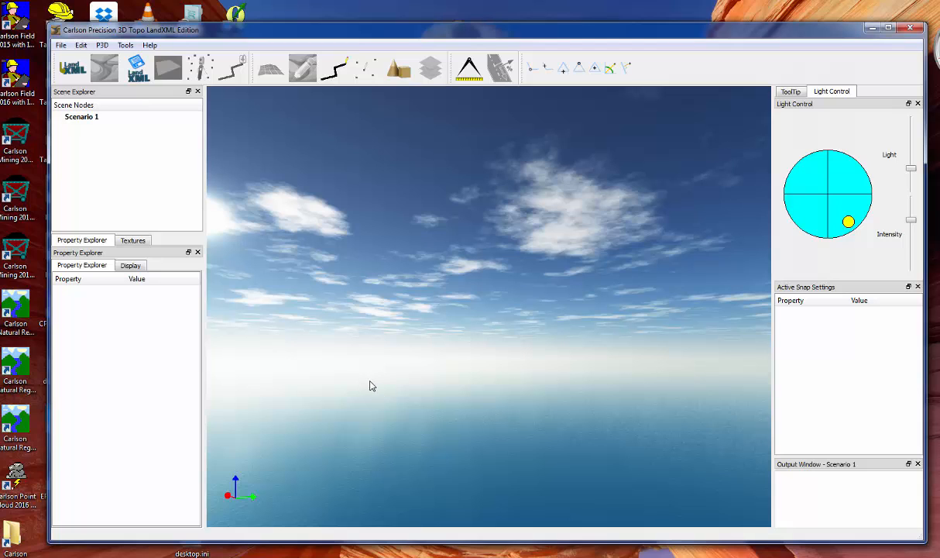
Bring up the LandXML data folder in Windows Explorer and show its files as extra large icons.
left_click(303, 68)
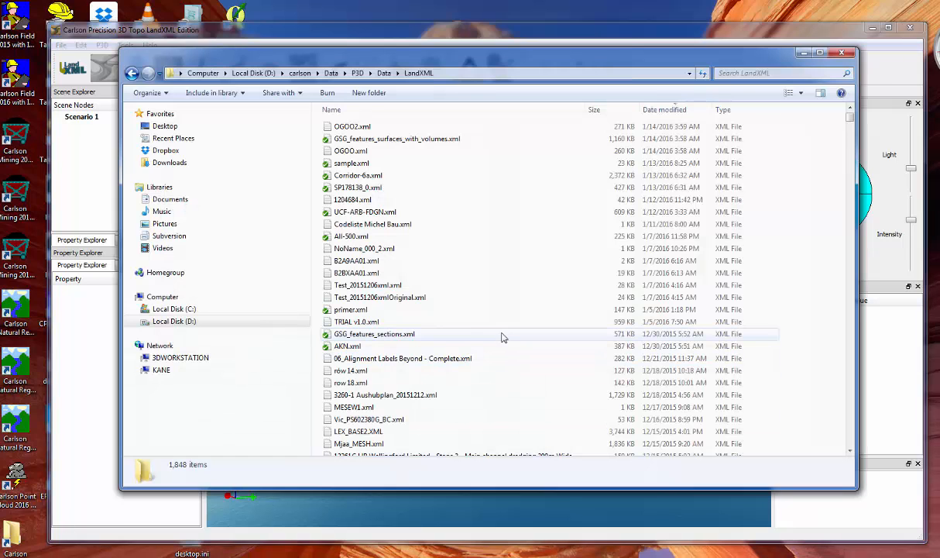
left_click(802, 94)
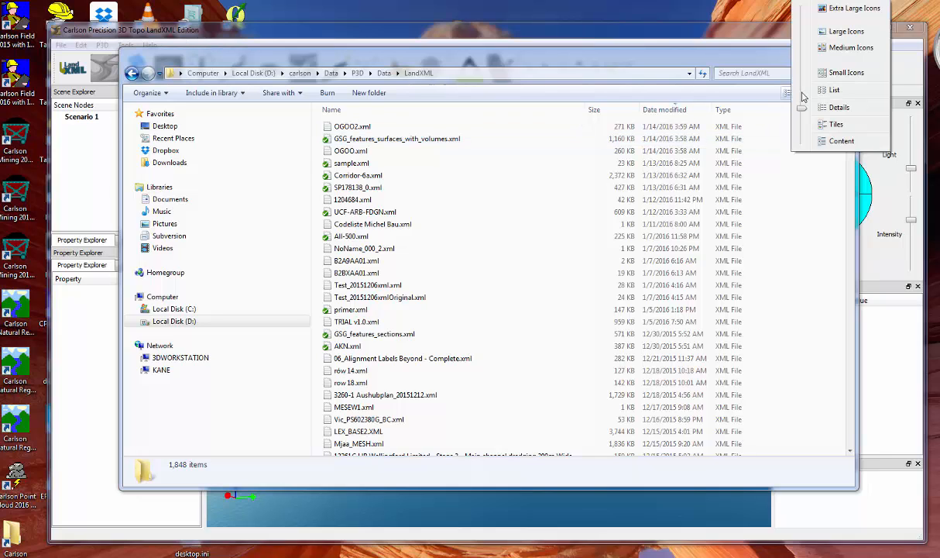
left_click(844, 8)
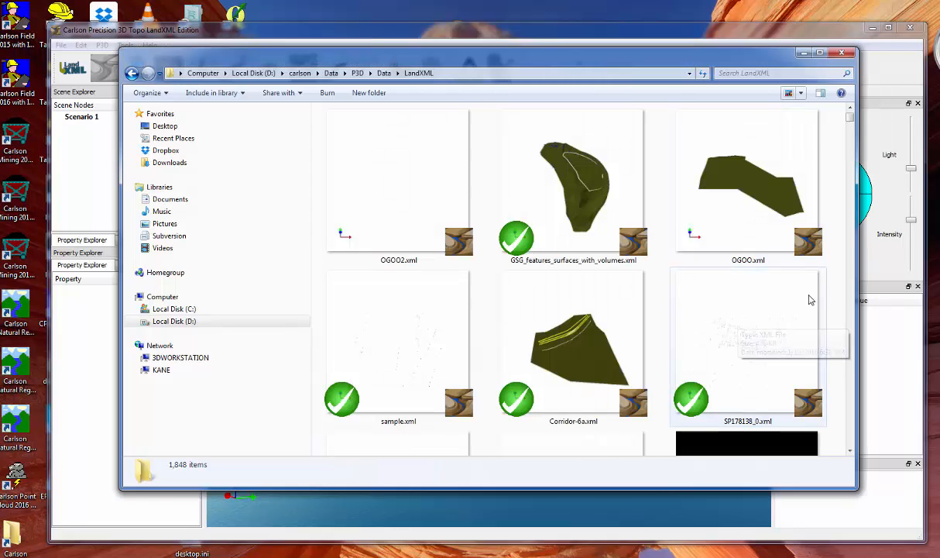
Browse the extra large previews of the XML files in the LandXML folder and return to the start of the list.
scroll(851, 302, "down", 5)
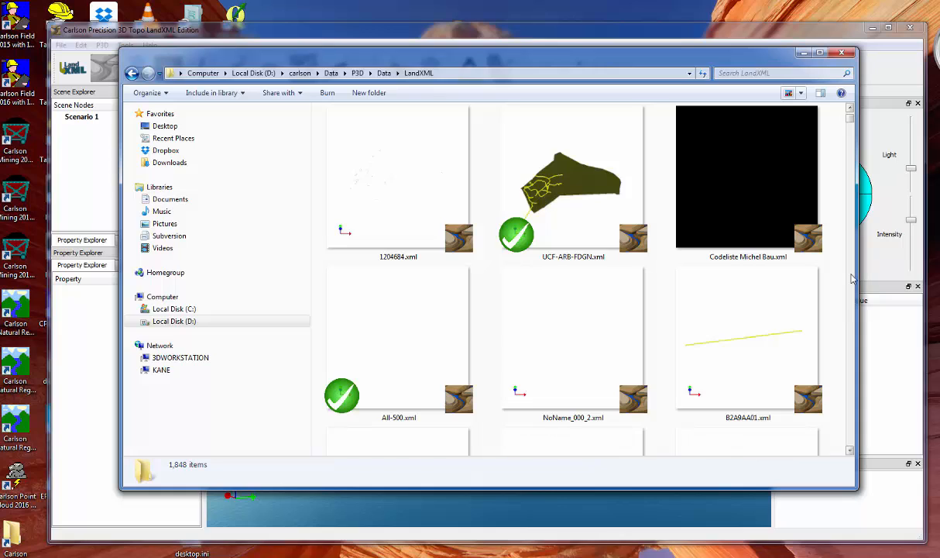
scroll(852, 277, "down", 4)
scroll(852, 277, "down", 5)
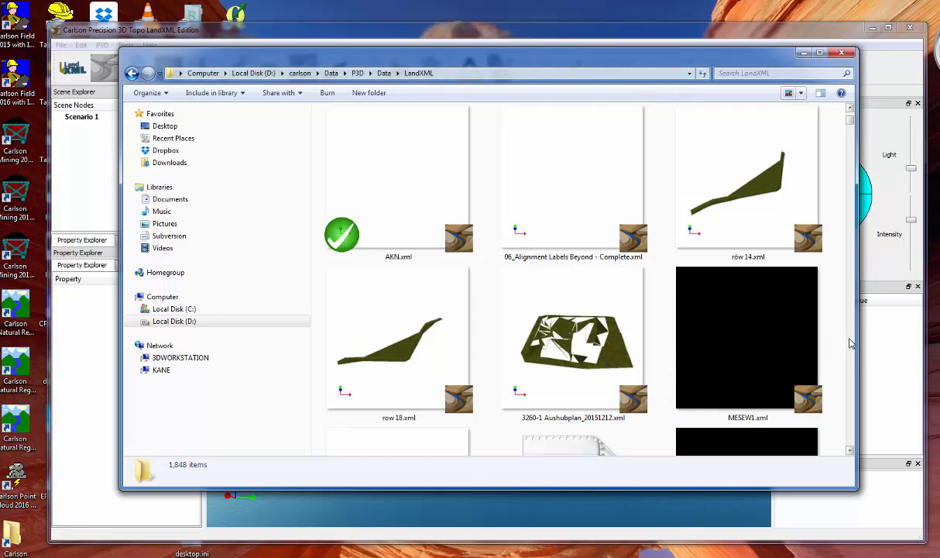
scroll(851, 343, "down", 5)
scroll(850, 343, "down", 4)
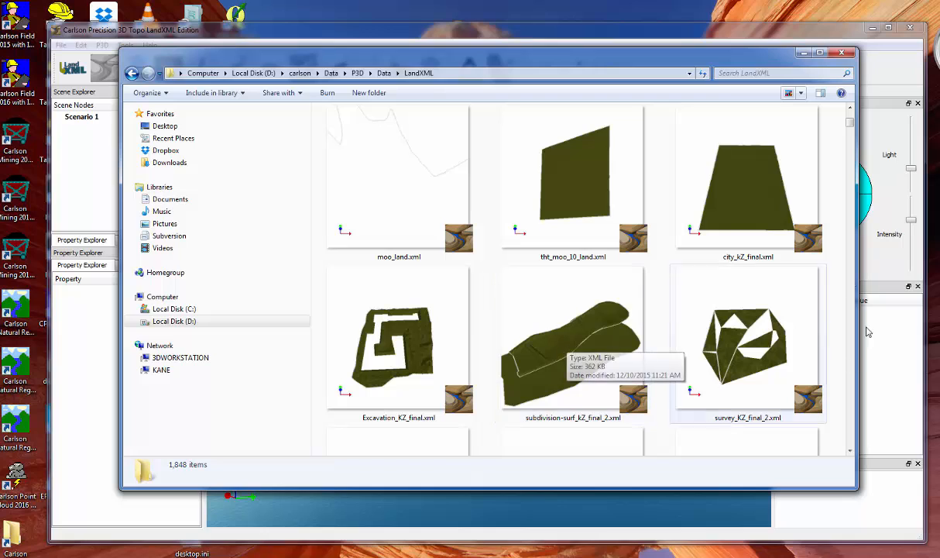
scroll(851, 308, "down", 5)
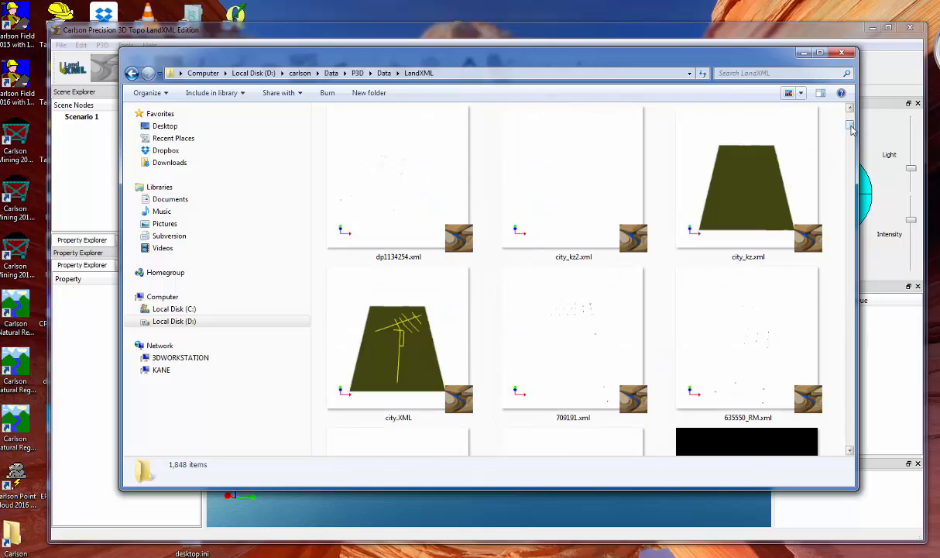
left_click_drag(849, 126, 853, 120)
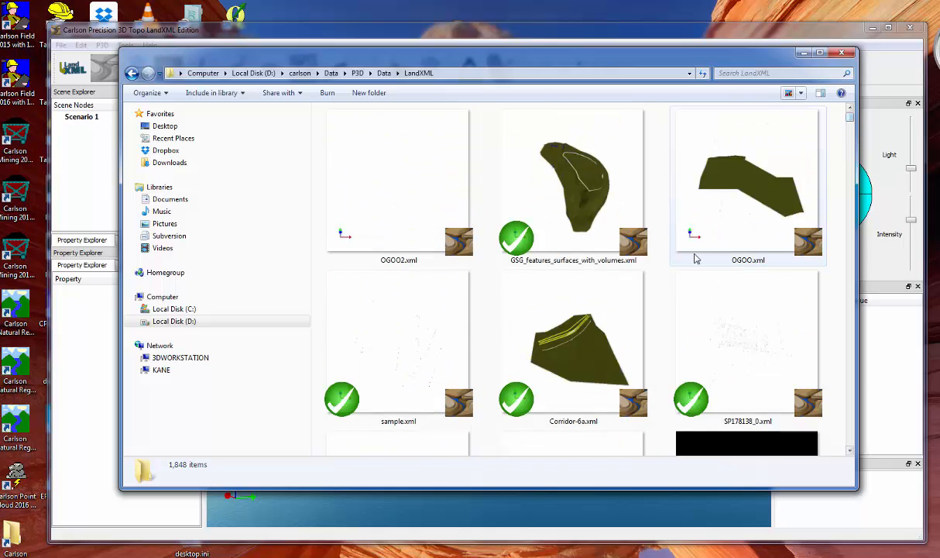
Display the LandXML folder as medium icons and look through the XML file previews.
left_click(801, 95)
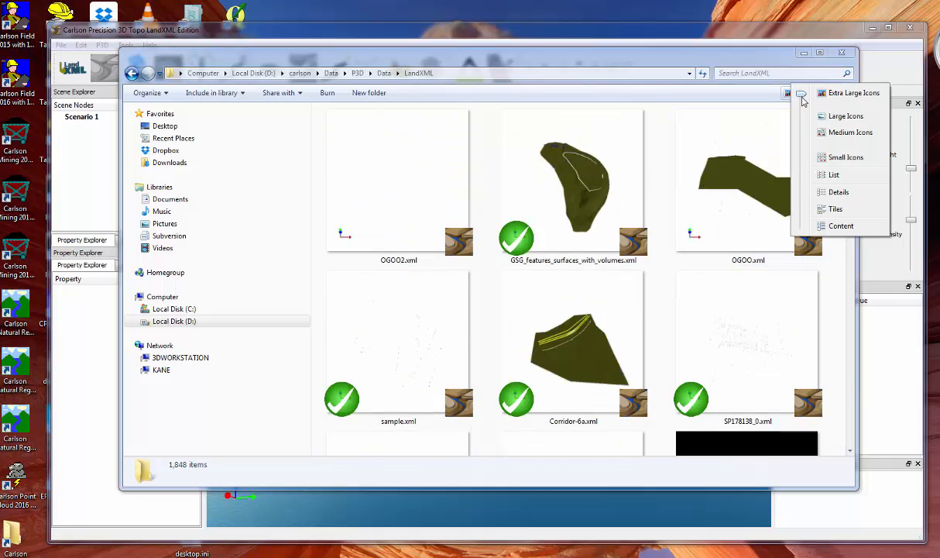
left_click(809, 131)
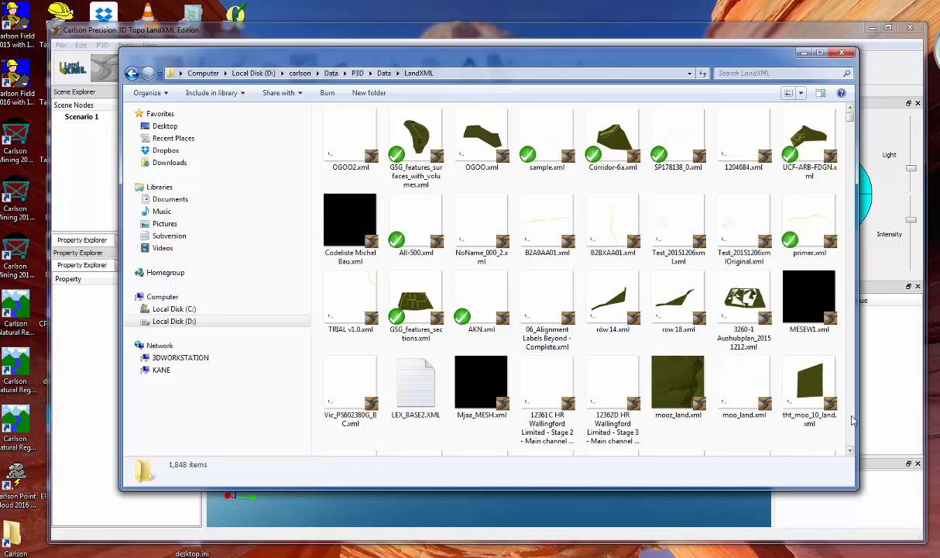
scroll(807, 393, "down", 5)
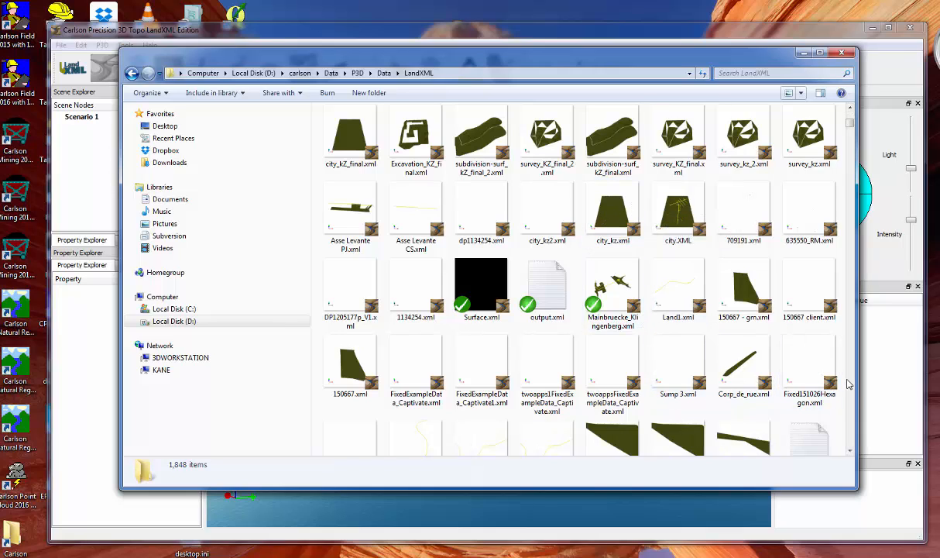
scroll(850, 391, "down", 3)
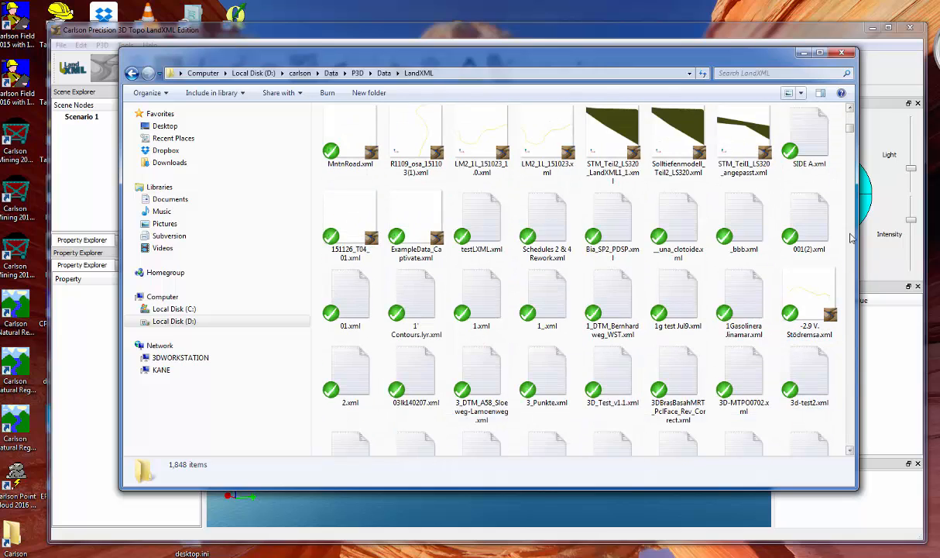
left_click_drag(851, 131, 851, 124)
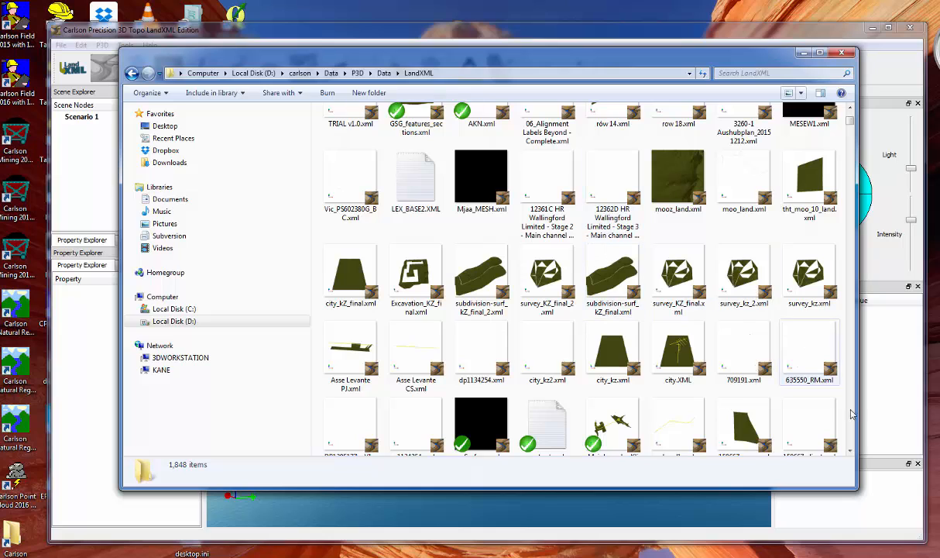
scroll(846, 458, "down", 3)
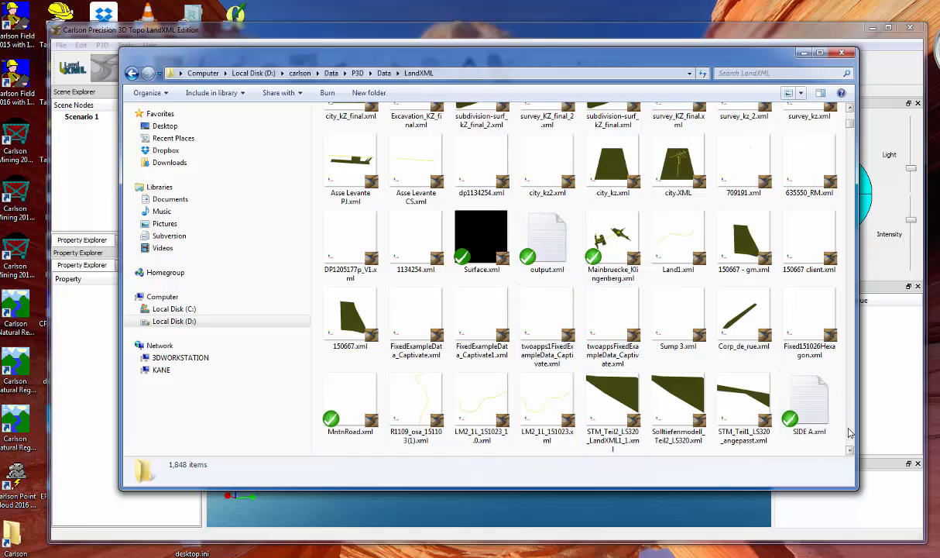
scroll(849, 432, "down", 3)
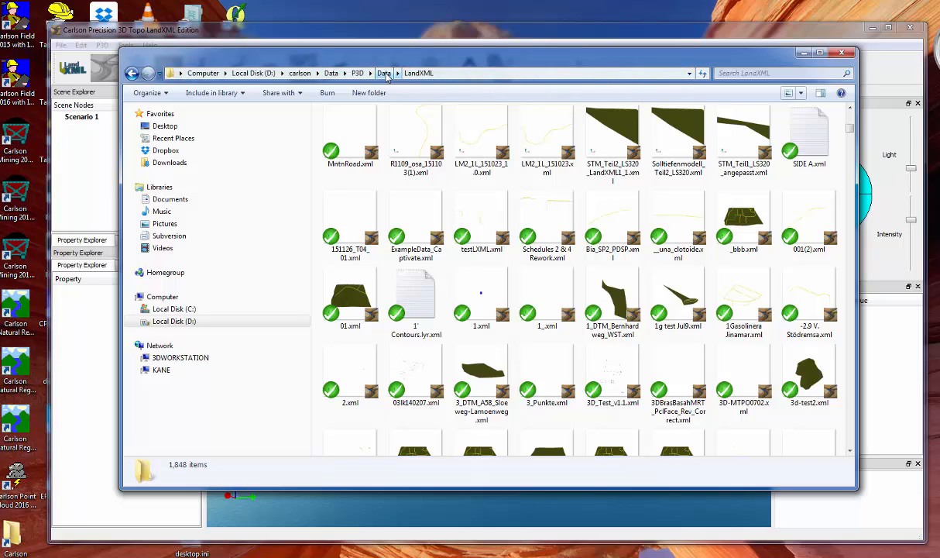
Open the LandXML-2.0 folder inside Data and examine its file previews as extra large icons.
left_click(384, 73)
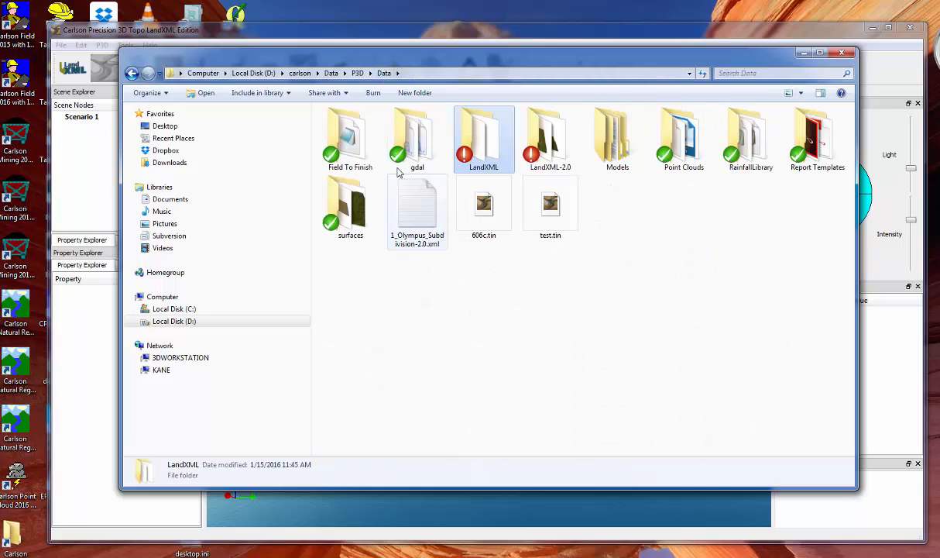
left_click(542, 142)
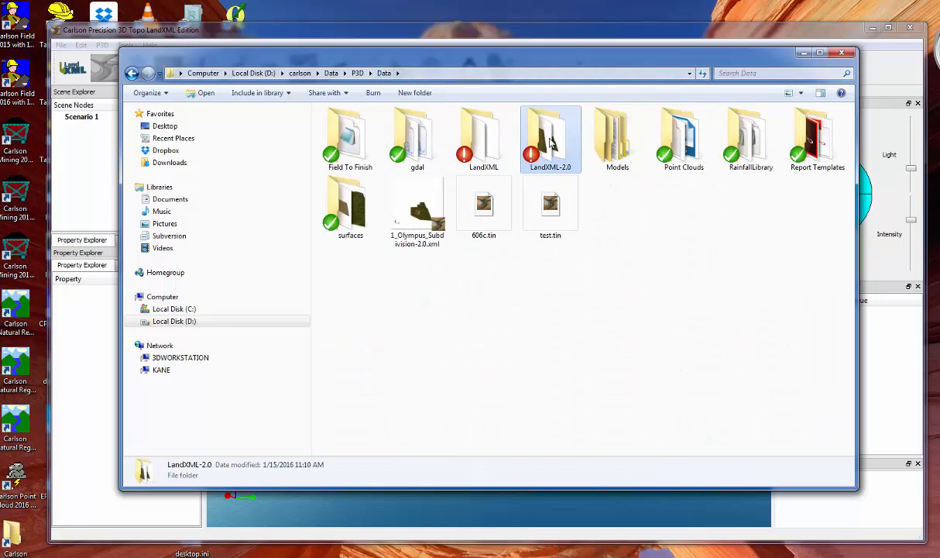
double_click(539, 144)
left_click(800, 93)
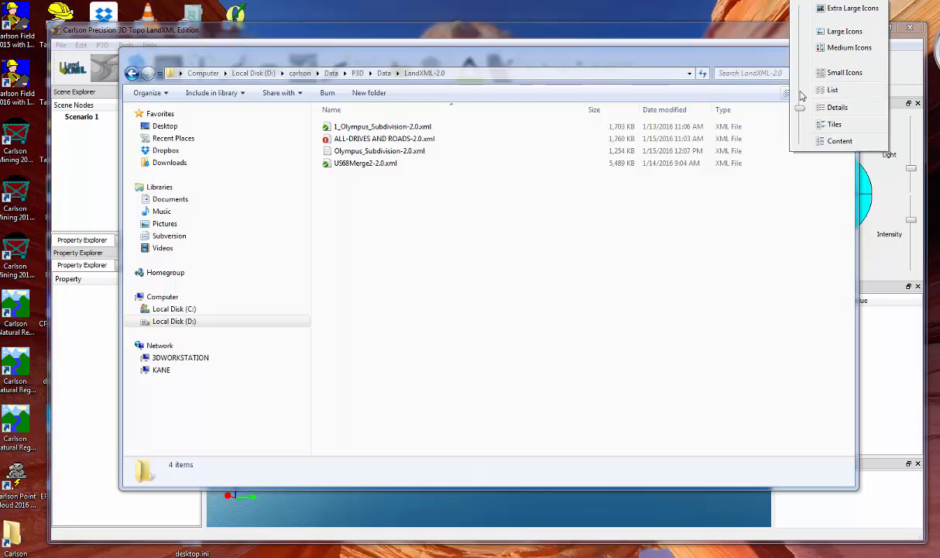
left_click(843, 32)
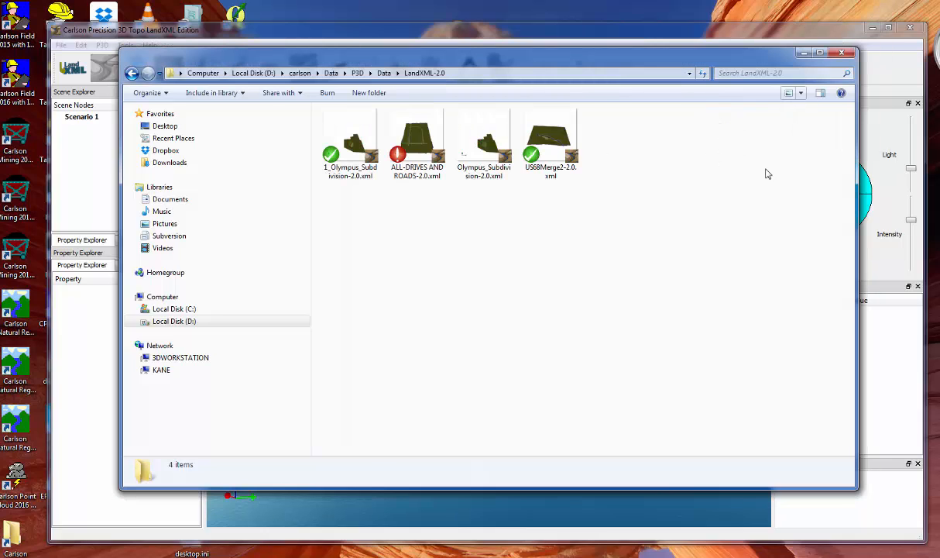
left_click(786, 94)
left_click(841, 72)
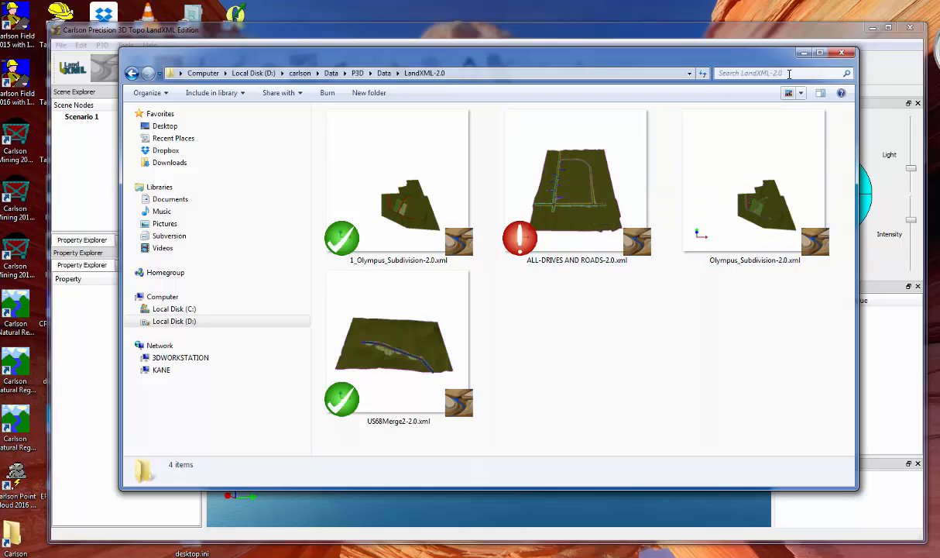
left_click(801, 94)
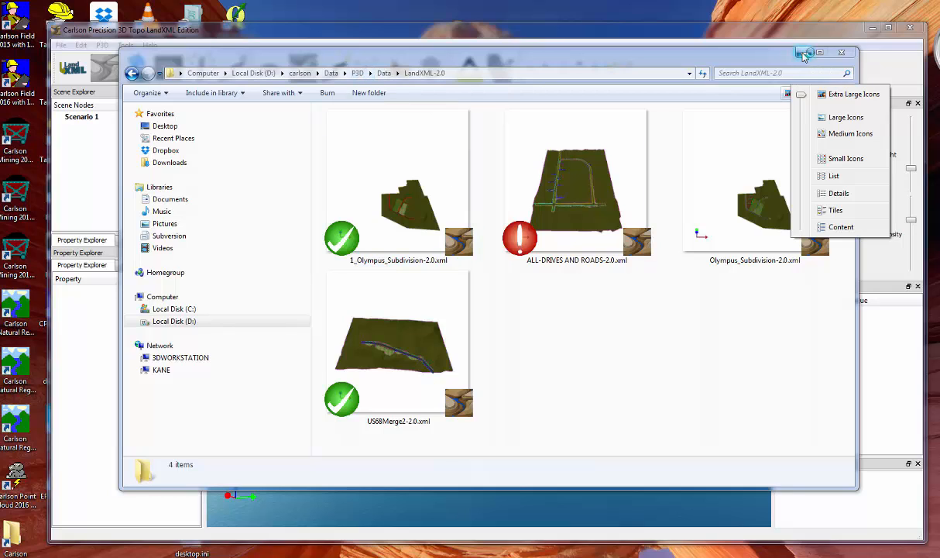
Go back to the LandXML folder and load GSG_features_surfaces_with_volumes.xml into Carlson Precision 3D.
left_click(381, 77)
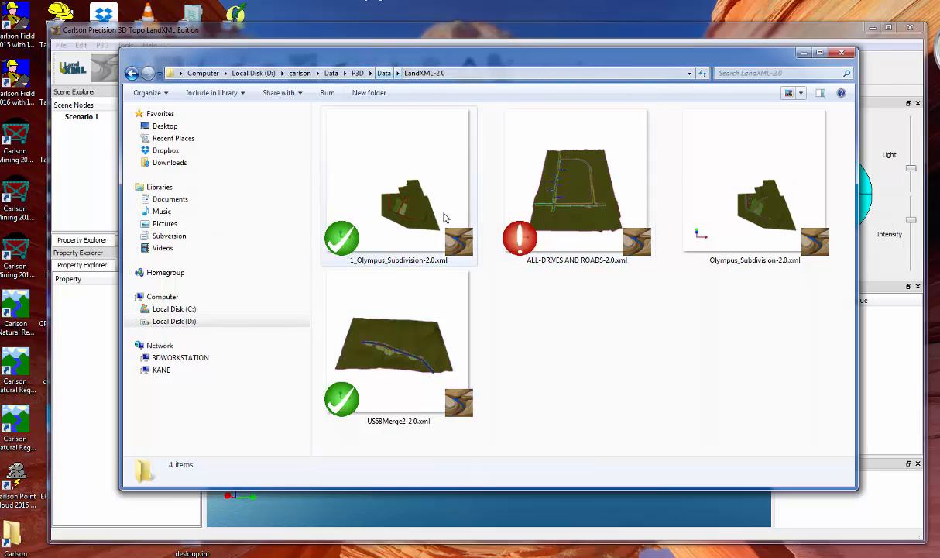
left_click(390, 74)
double_click(476, 146)
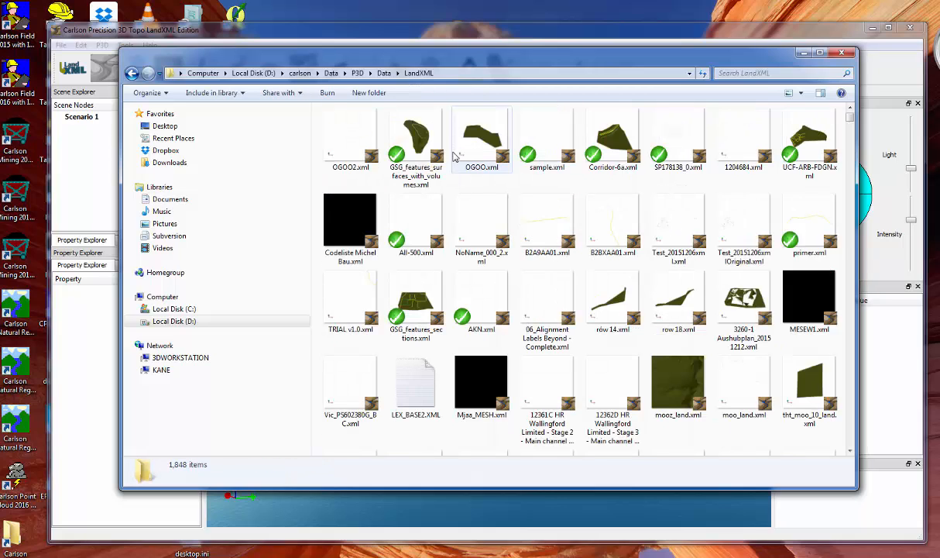
left_click_drag(415, 139, 466, 523)
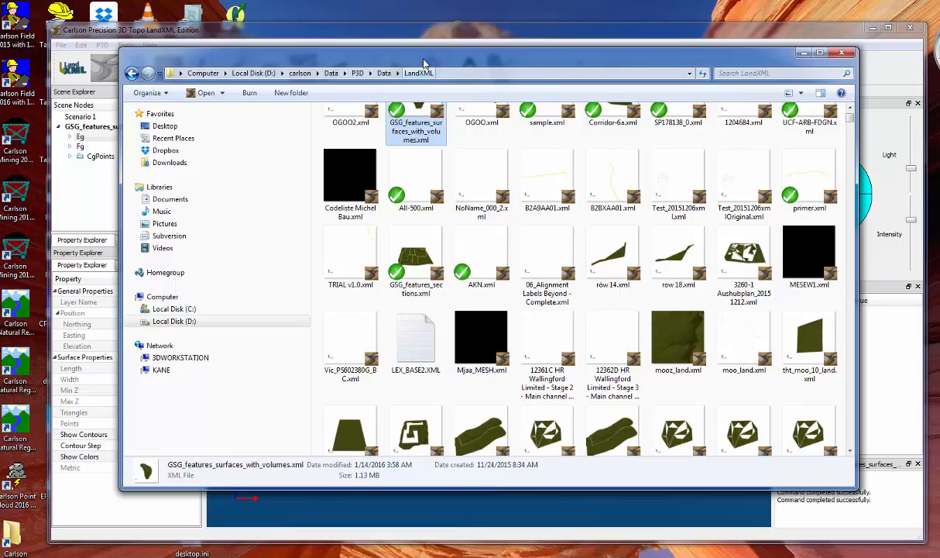
Open GSG_features_sections.xml from the LandXML folder, examine it in 3D, and close its window and put away the folder.
left_click_drag(424, 63, 447, 66)
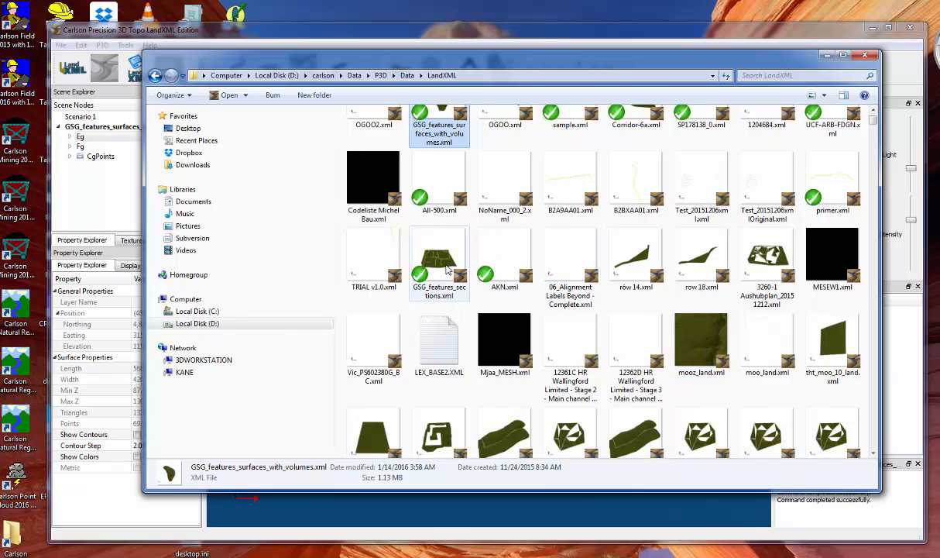
double_click(438, 259)
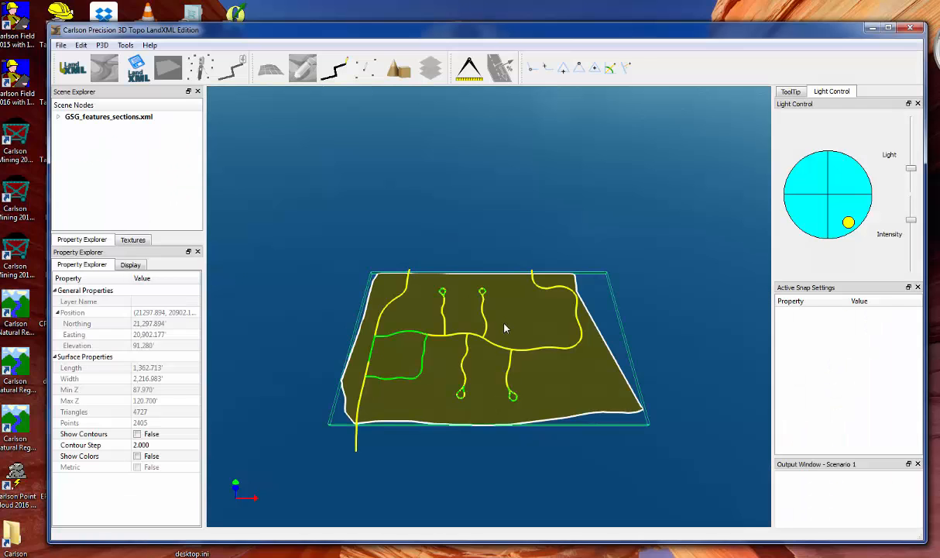
left_click_drag(504, 328, 445, 311)
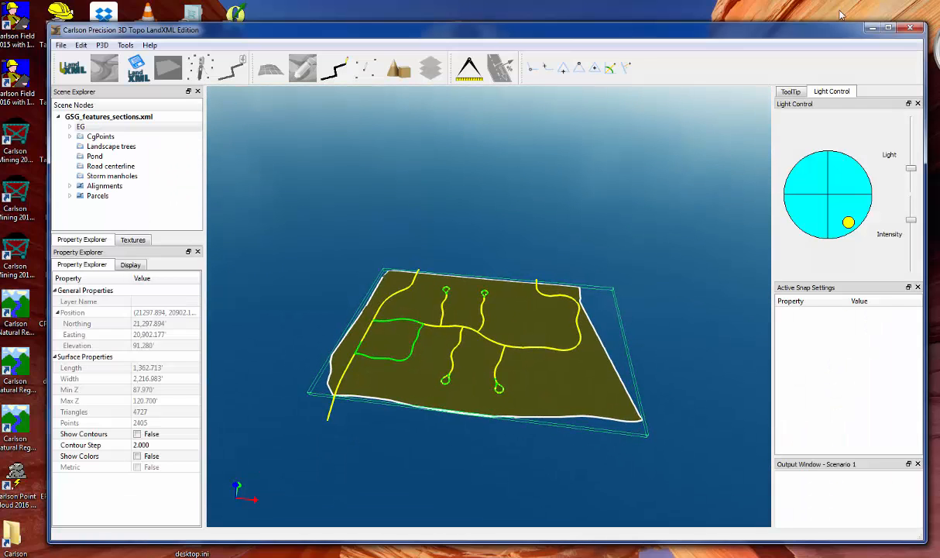
left_click(910, 28)
left_click(443, 288)
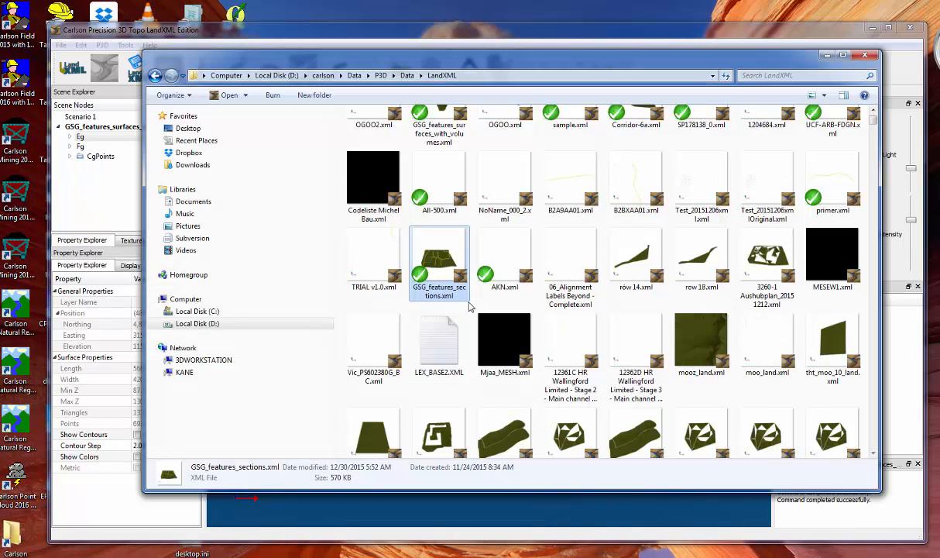
left_click(826, 56)
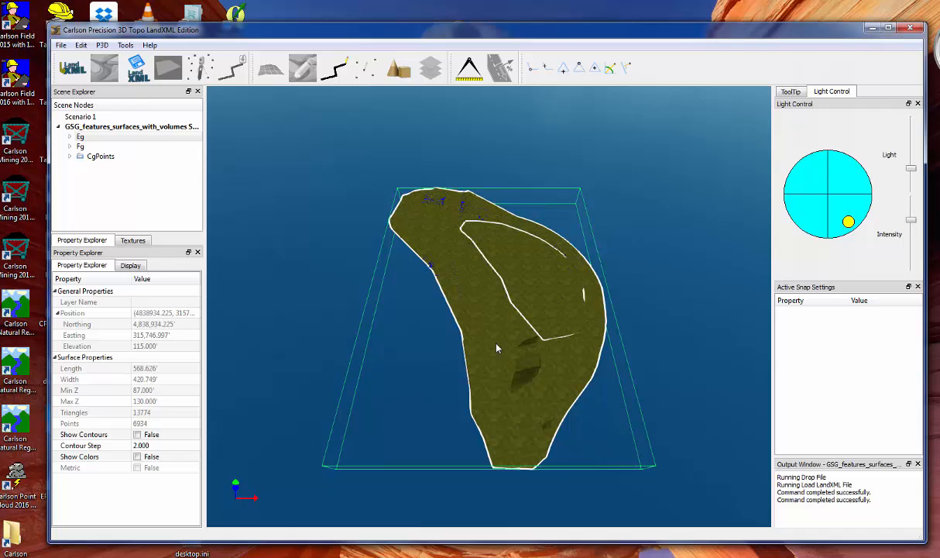
Activate Scenario 1 and load the LandXML file 1_Olympus_Subdivison.xml into it.
left_click_drag(497, 348, 529, 322)
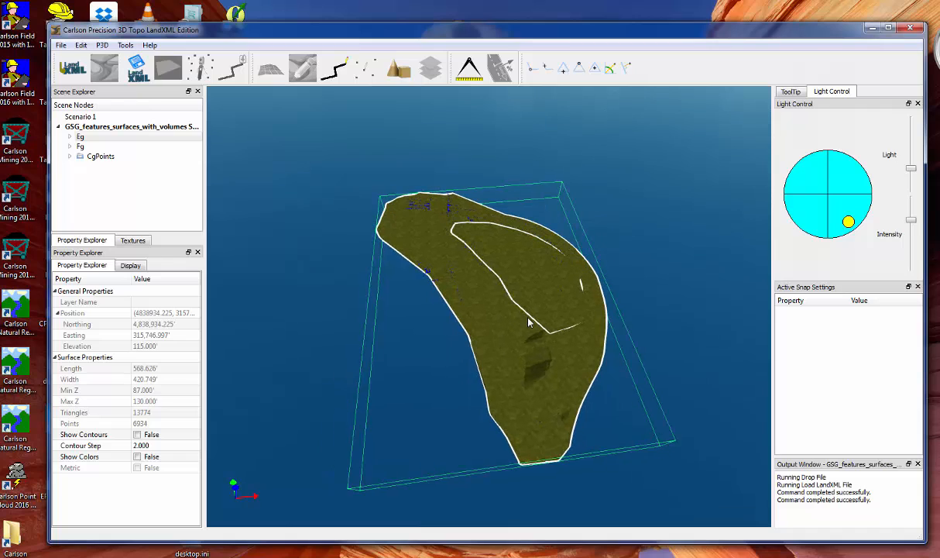
double_click(80, 117)
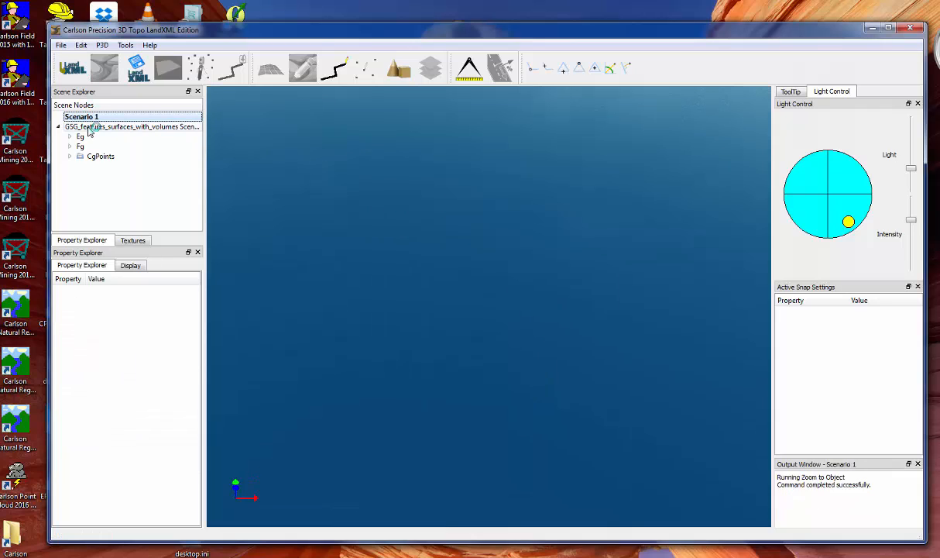
left_click(72, 68)
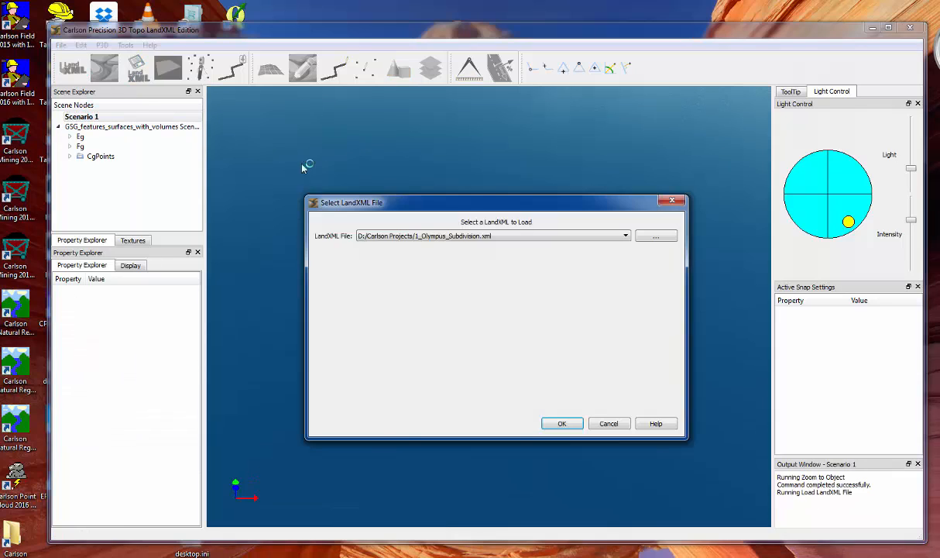
left_click(558, 423)
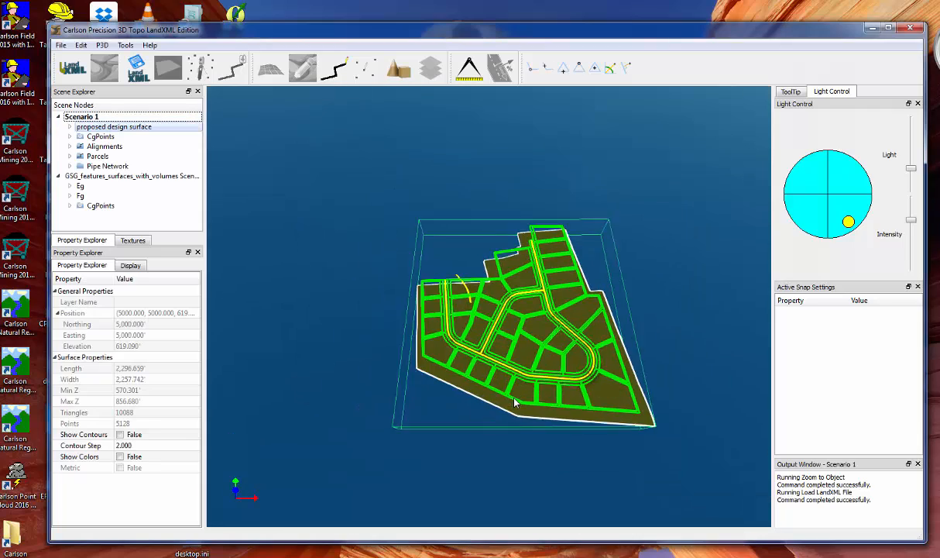
scroll(515, 402, "up", 5)
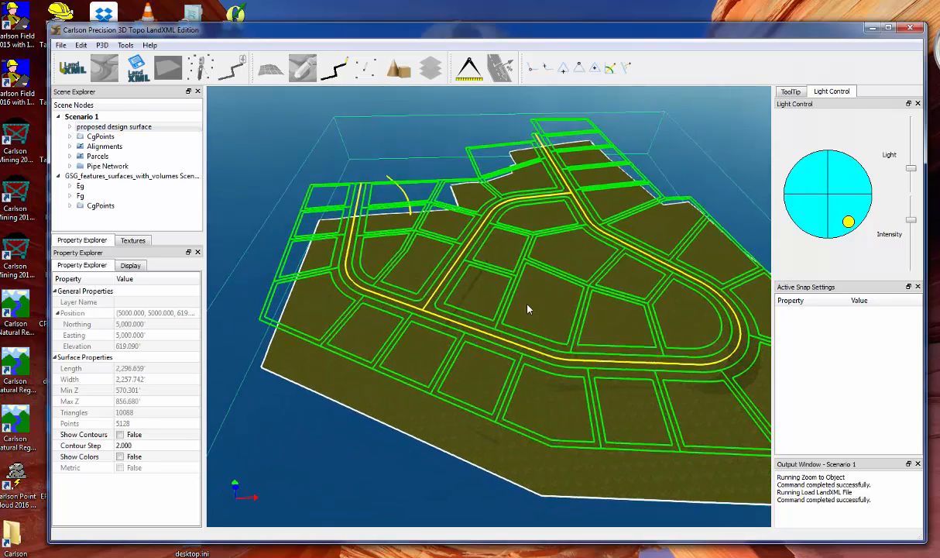
Shift the light direction slightly and reduce the light and intensity levels to shade the subdivision surface's relief.
left_click_drag(850, 224, 847, 229)
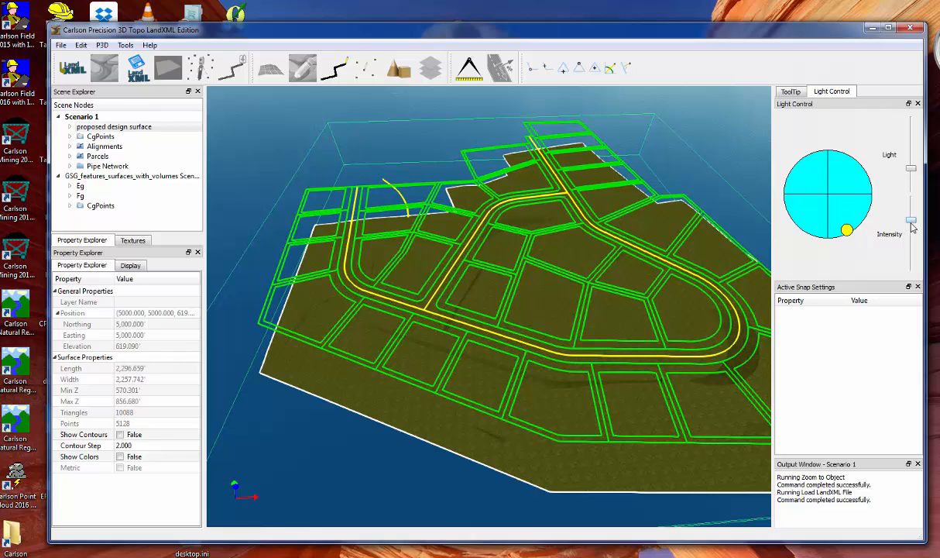
left_click_drag(912, 222, 911, 249)
left_click_drag(911, 169, 913, 182)
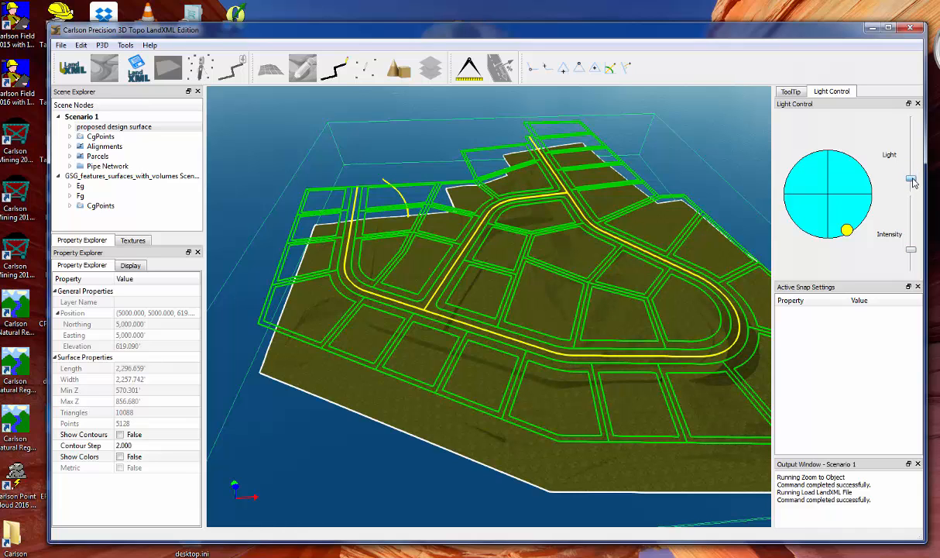
left_click_drag(438, 308, 465, 338)
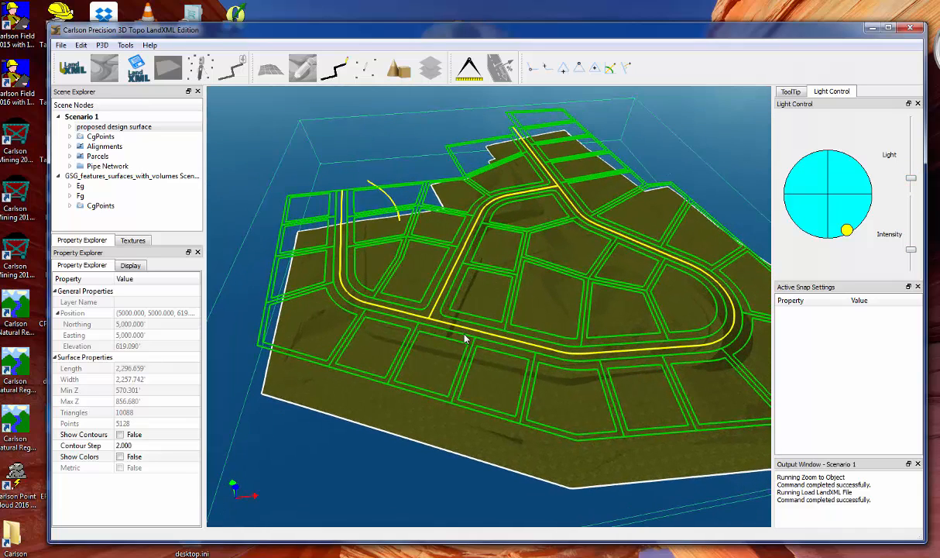
scroll(473, 318, "up", 3)
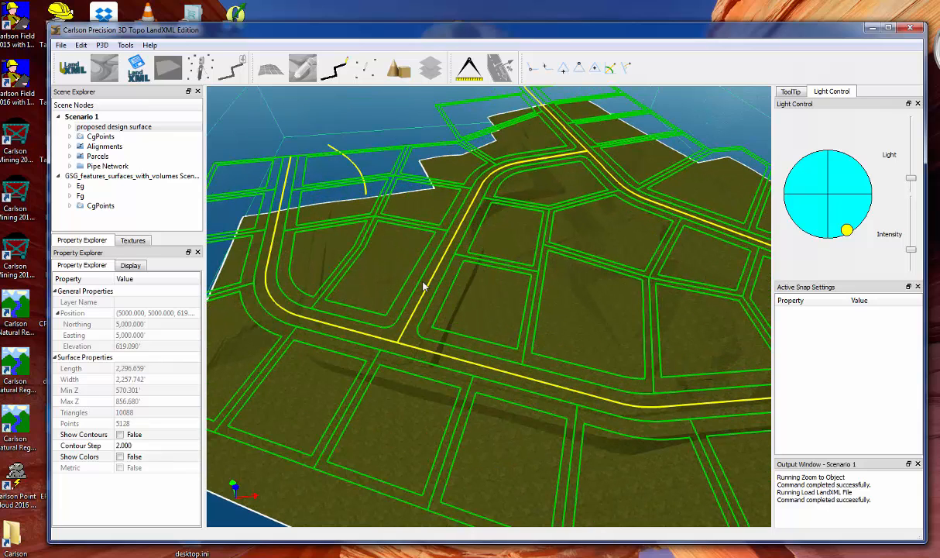
Collapse the GSG_features_surfaces_with_volumes scenario and examine the Draping Mode options of Scenario 1's Alignments.
left_click(58, 176)
left_click(97, 145)
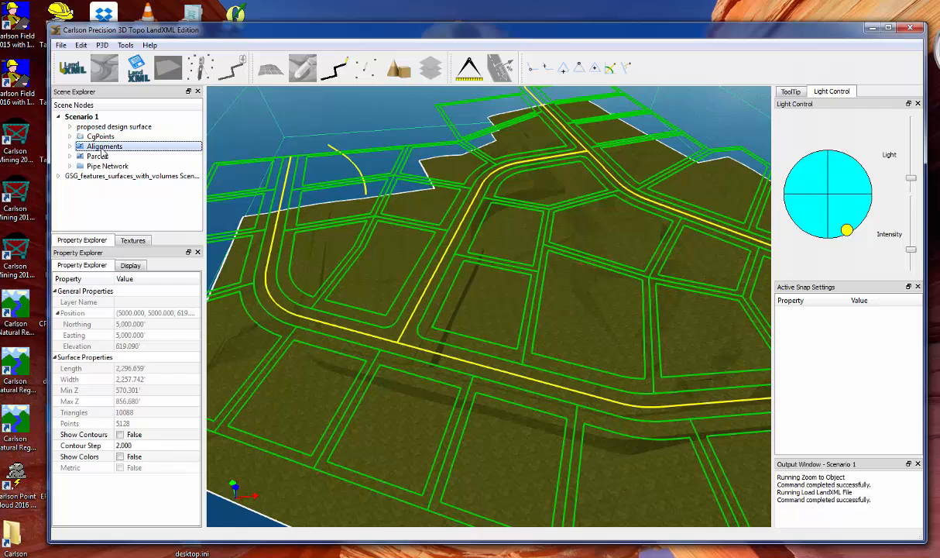
left_click(142, 312)
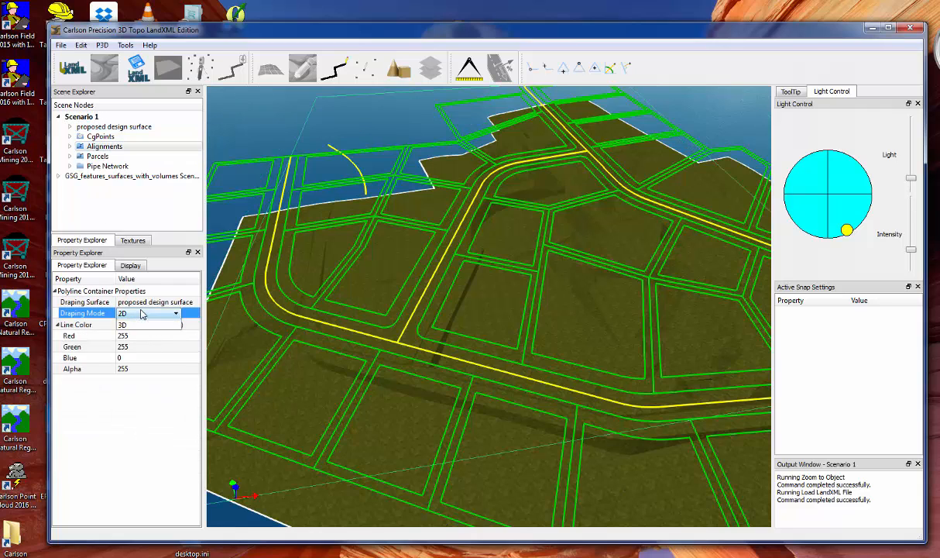
left_click(142, 312)
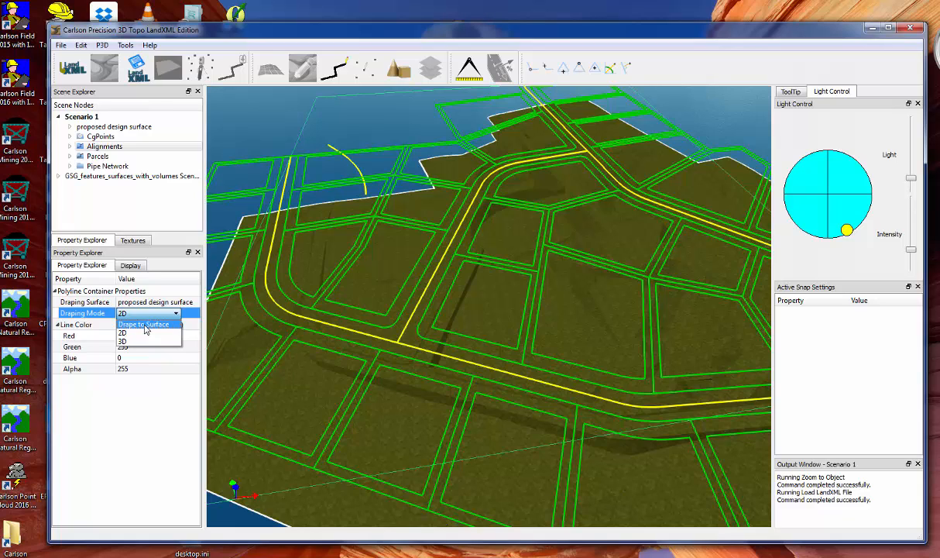
left_click(437, 290)
left_click_drag(455, 293, 586, 293)
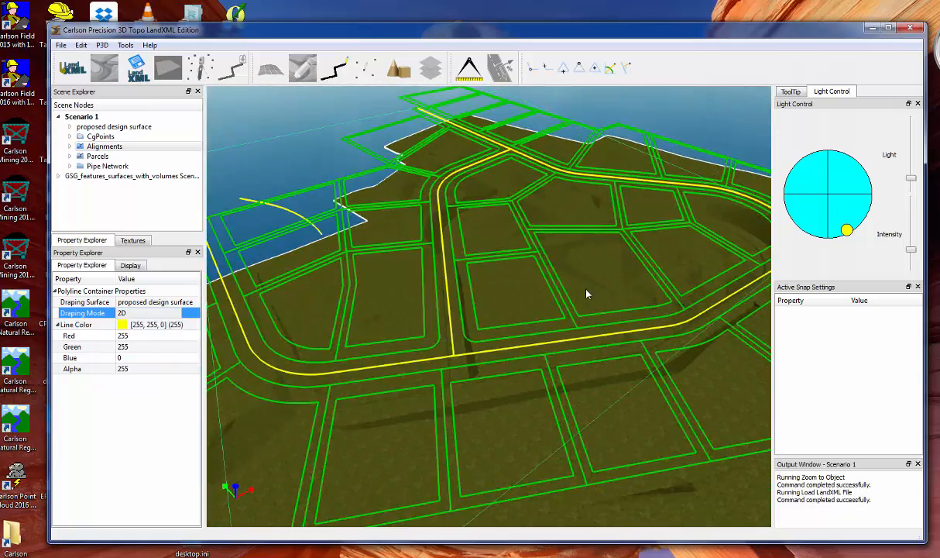
scroll(586, 293, "down", 5)
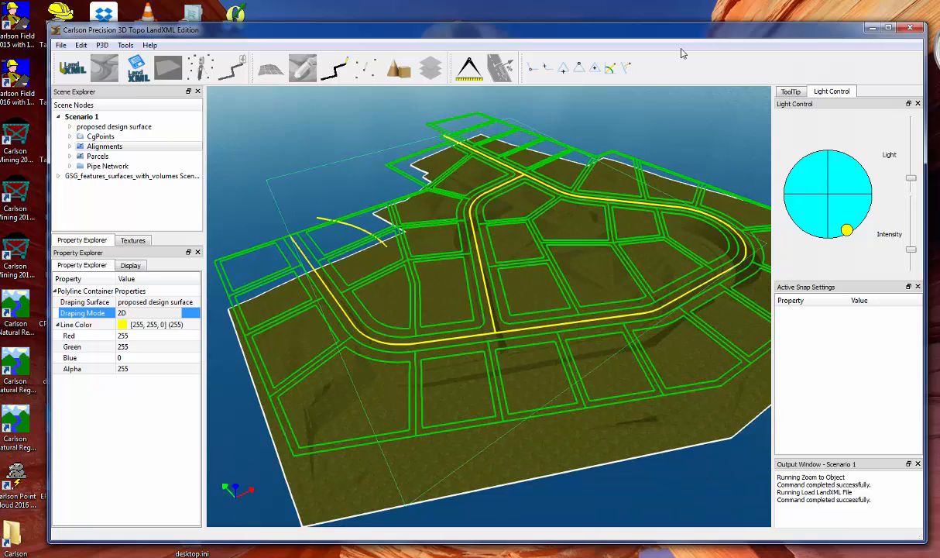
Group the Active Snap Settings window with ToolTip and Light Control, and bring ToolTip to the front.
left_click(791, 91)
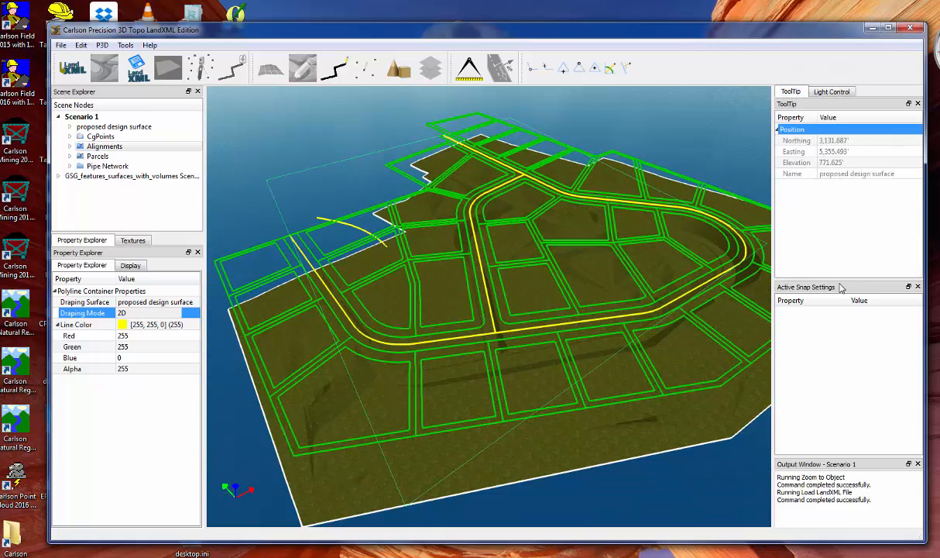
left_click_drag(842, 287, 835, 122)
left_click(858, 92)
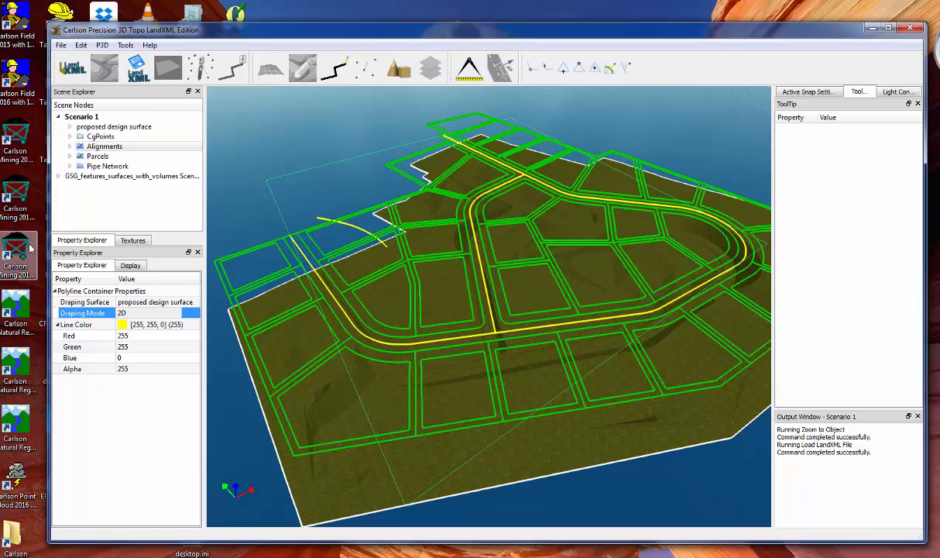
left_click(162, 271)
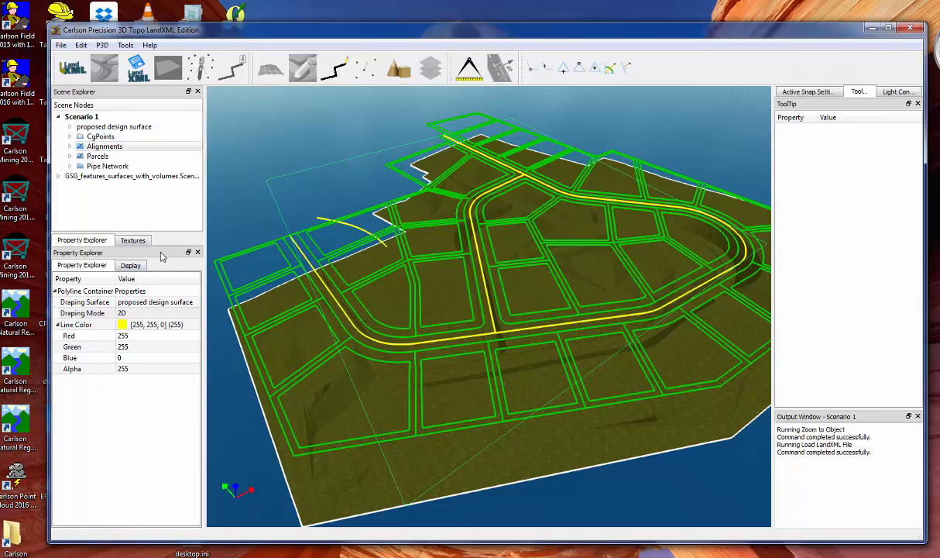
Try docking the Output Window beneath the 3D view, and return it to its place below the ToolTip window.
left_click_drag(872, 421, 542, 467)
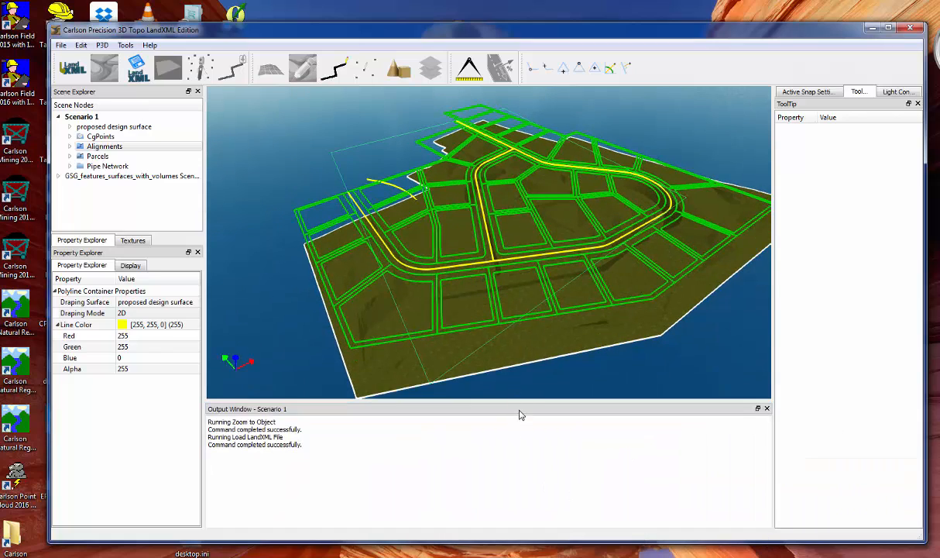
left_click_drag(520, 415, 827, 476)
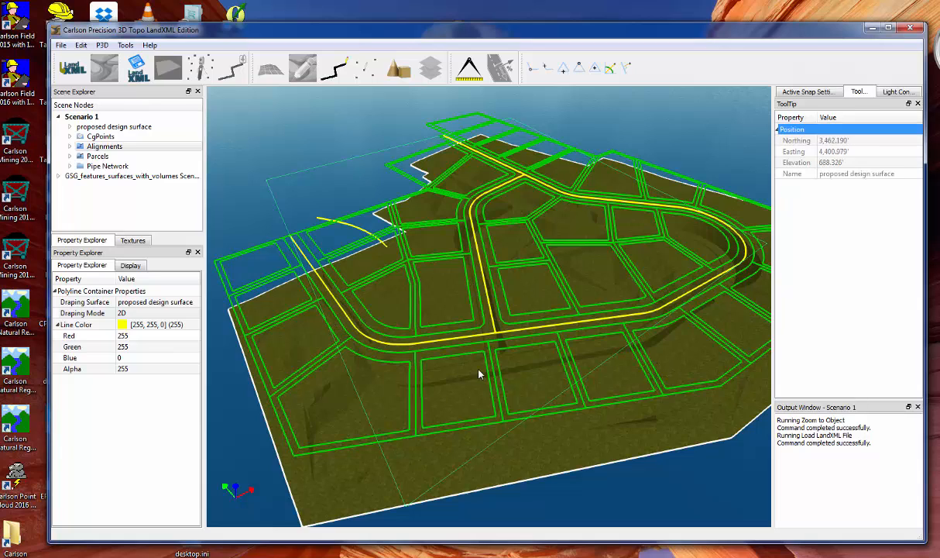
Set the Draping Mode of Scenario 1's Alignments to Drape to Surface.
mouse_move(478, 370)
middle_mouse_down()
mouse_move(503, 365)
mouse_move(485, 359)
middle_mouse_up()
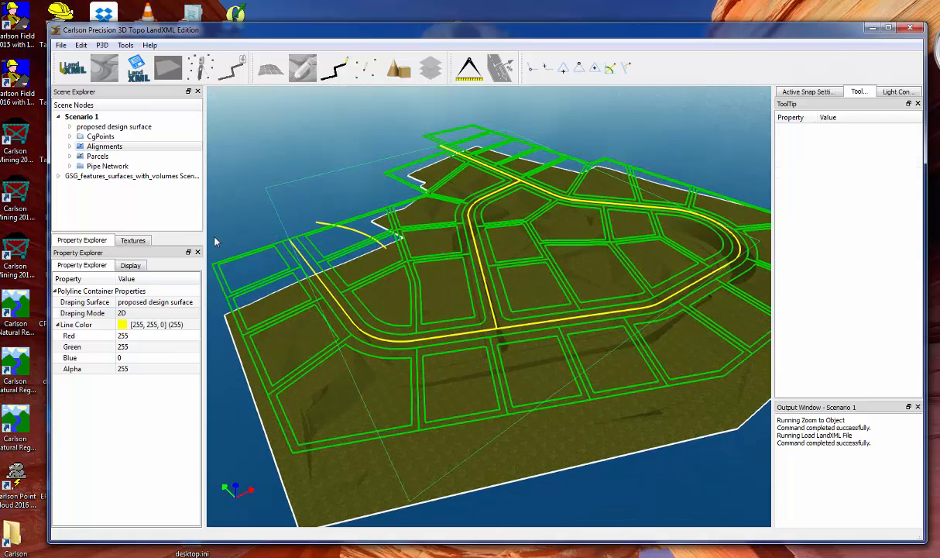
left_click(132, 313)
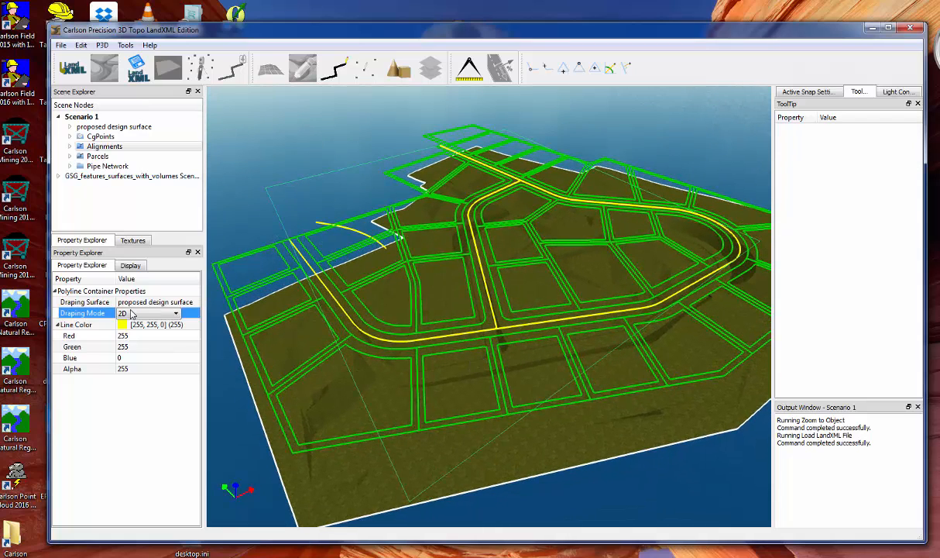
left_click(132, 313)
left_click(136, 324)
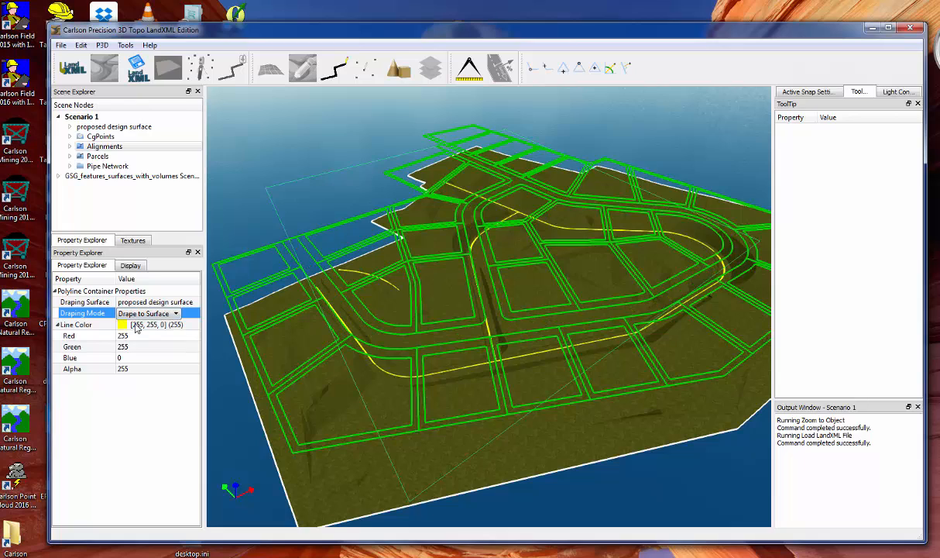
Set the Draping Mode of Scenario 1's Parcels to Drape to Surface.
left_click(99, 157)
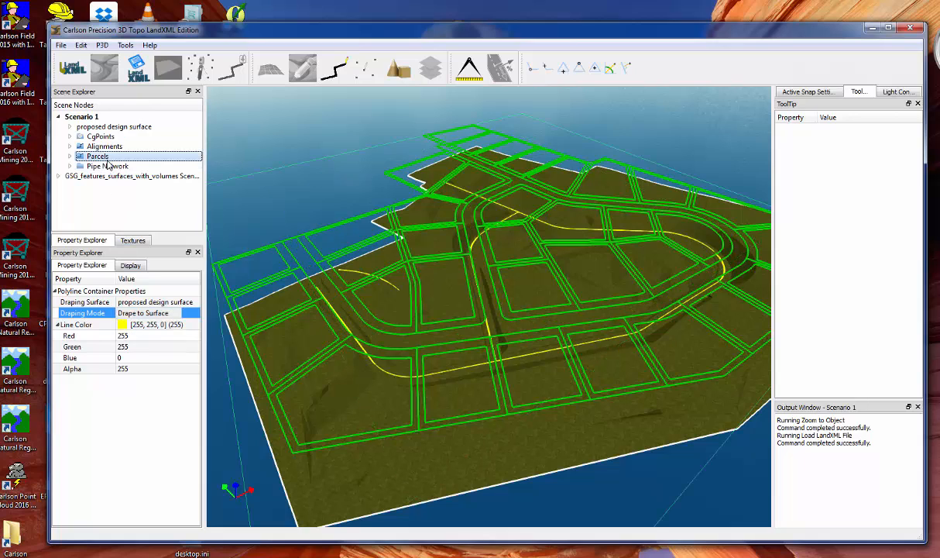
left_click(143, 312)
left_click(143, 312)
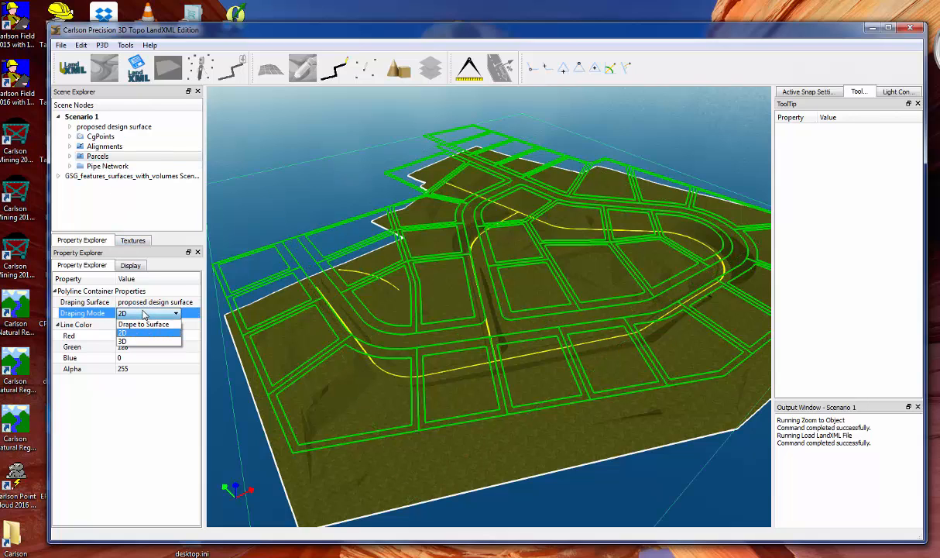
left_click(144, 324)
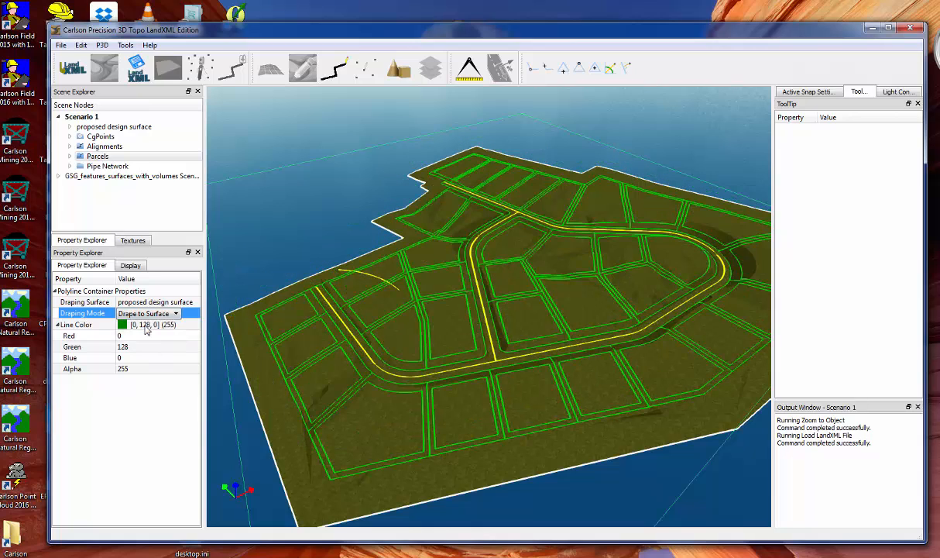
Change the Parcels' line color to light cyan #55ffff and inspect the draped parcel lines around the road junction.
left_click(185, 325)
left_click(194, 325)
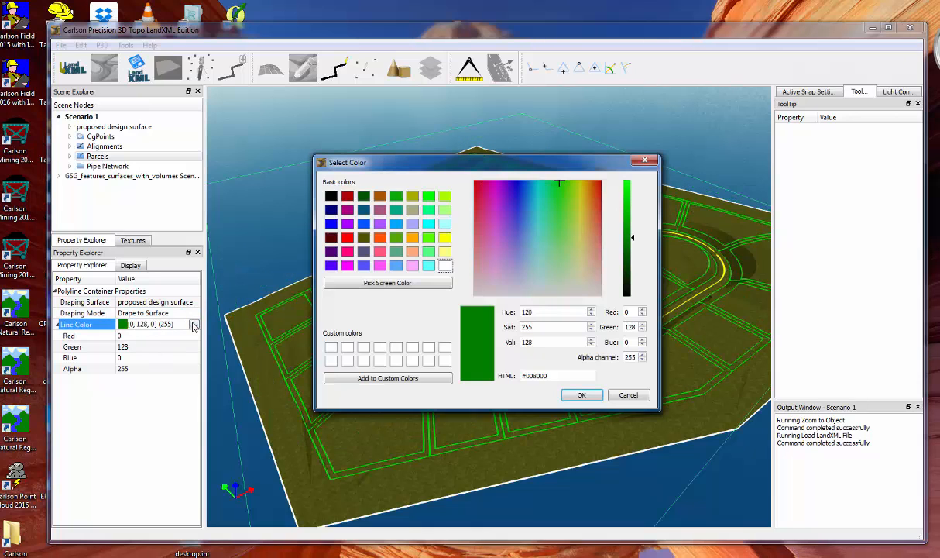
left_click(428, 265)
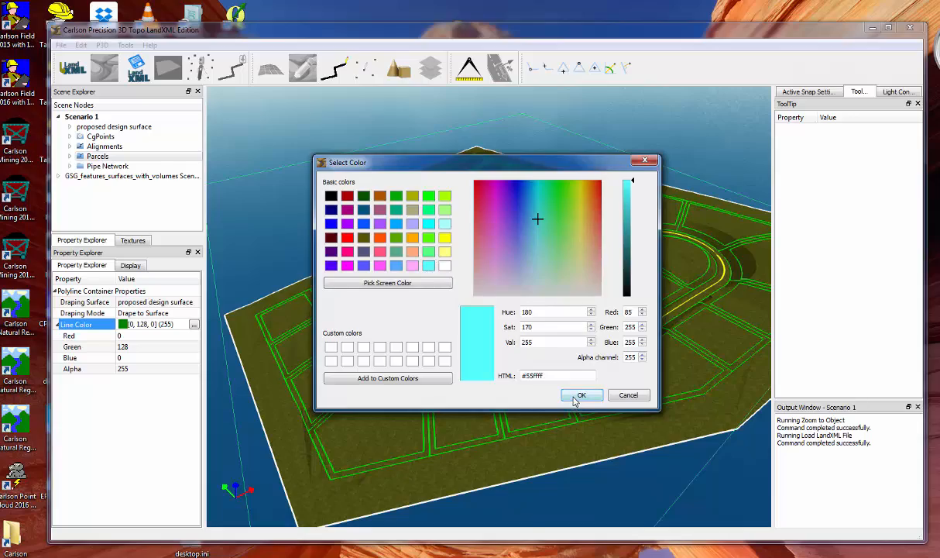
left_click(581, 395)
middle_click_drag(543, 411, 511, 411)
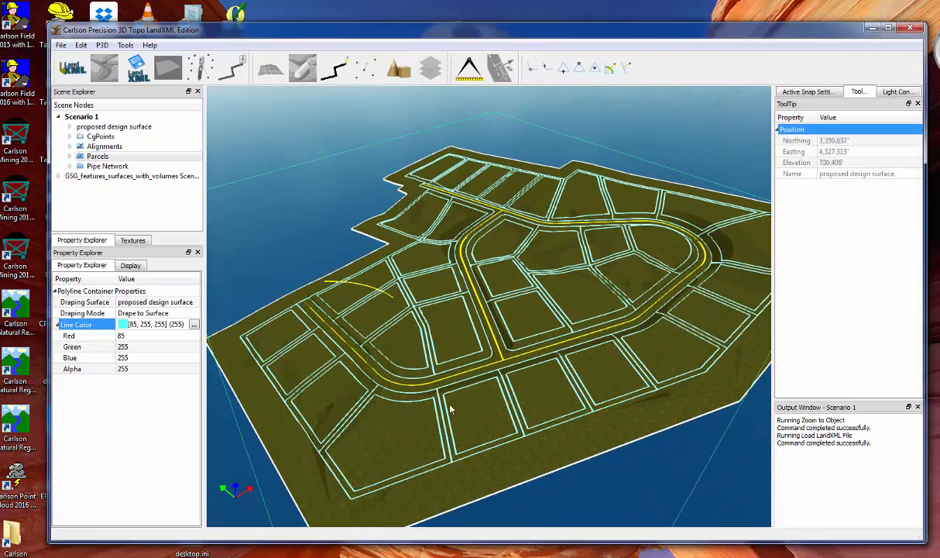
scroll(403, 397, "up", 5)
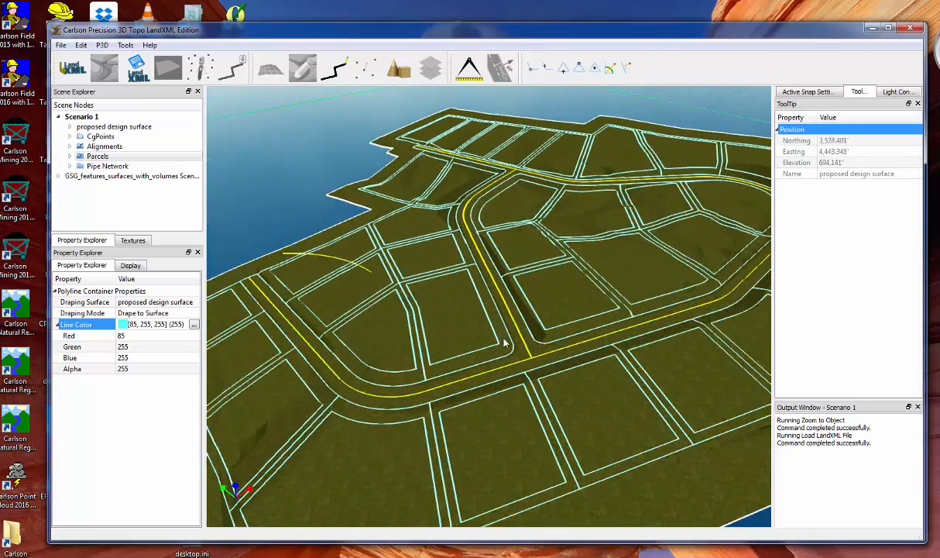
scroll(509, 344, "up", 5)
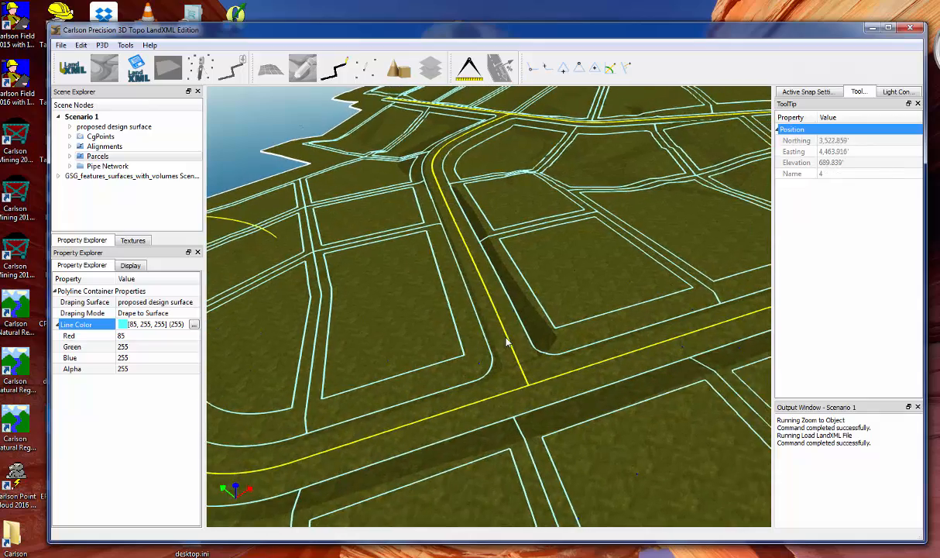
Delete the plummer alignment, the short stray curve crossing the parcels beside the main road.
scroll(591, 391, "down", 8)
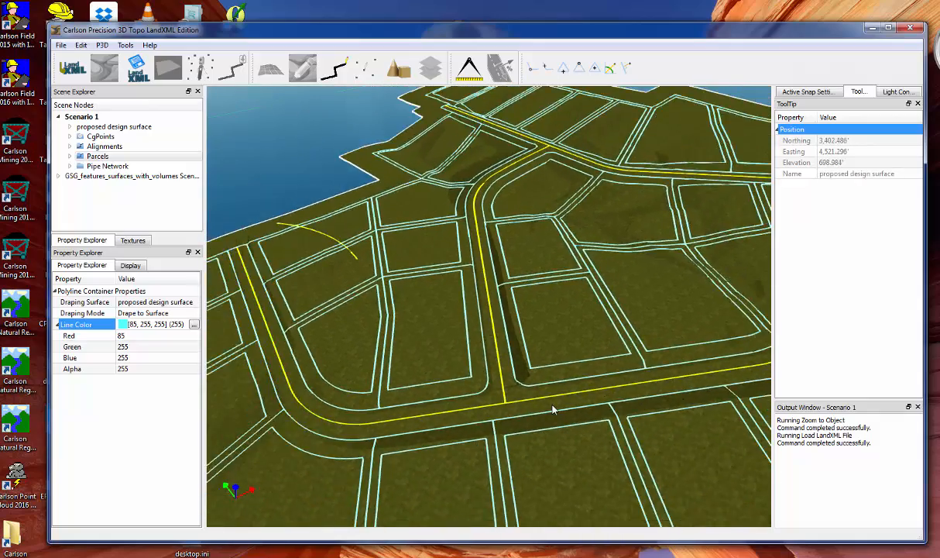
scroll(534, 396, "up", 2)
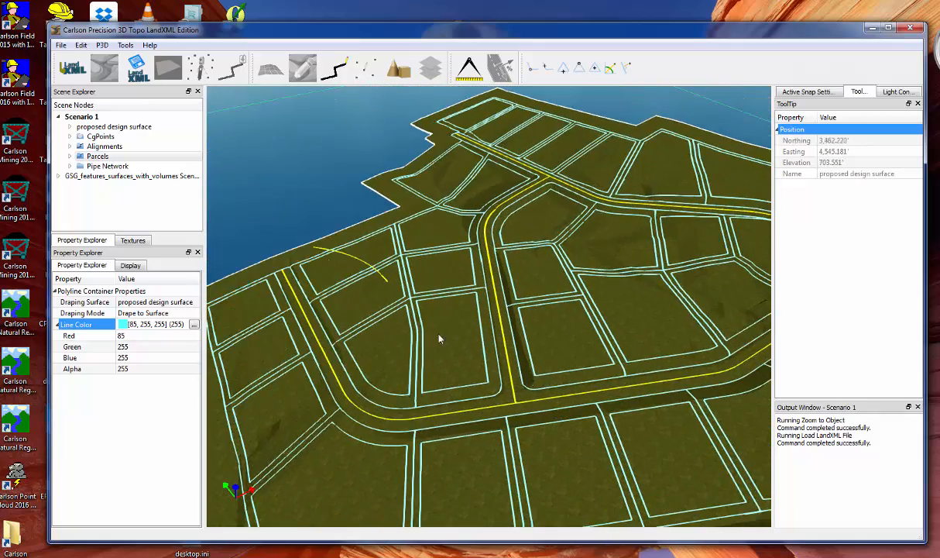
left_click(356, 262)
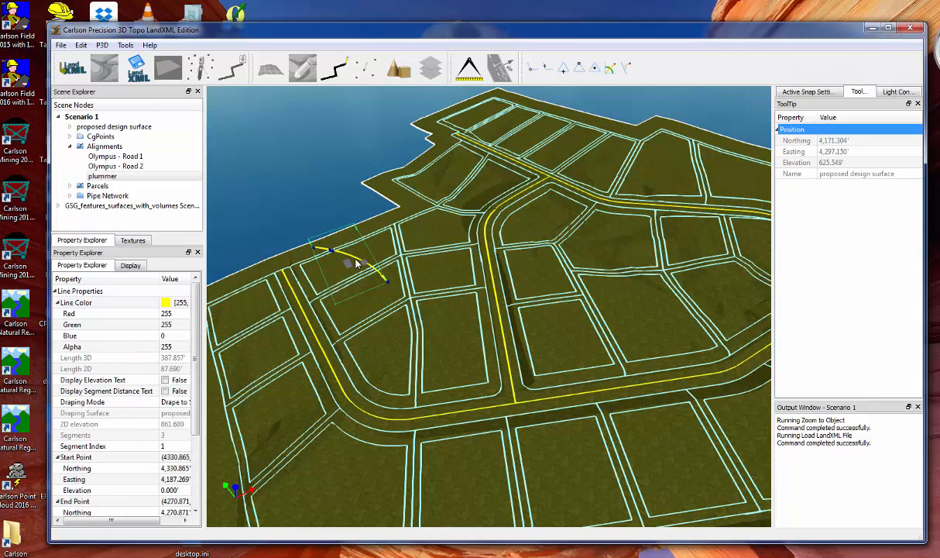
key("Delete")
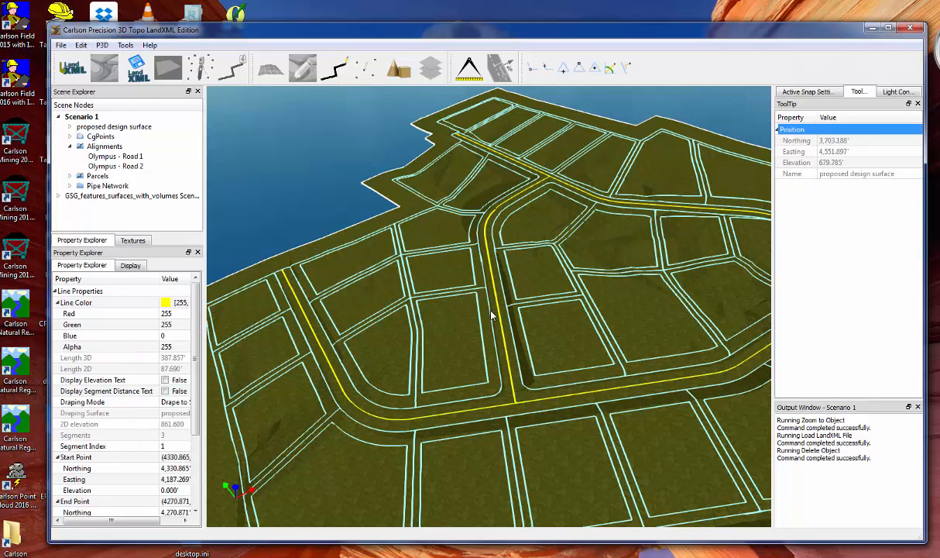
mouse_move(580, 350)
middle_mouse_down()
mouse_move(574, 341)
mouse_move(580, 352)
middle_mouse_up()
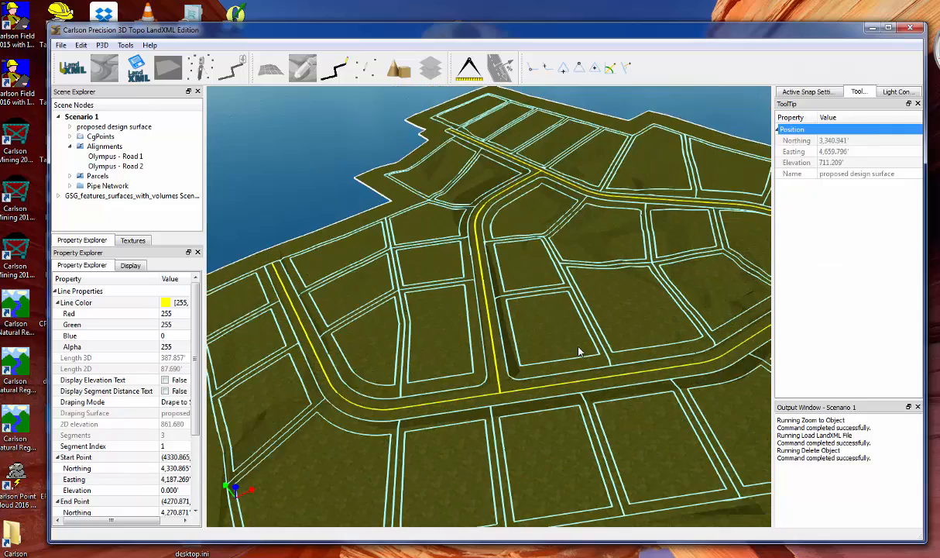
middle_click_drag(494, 376, 520, 363)
scroll(511, 366, "up", 3)
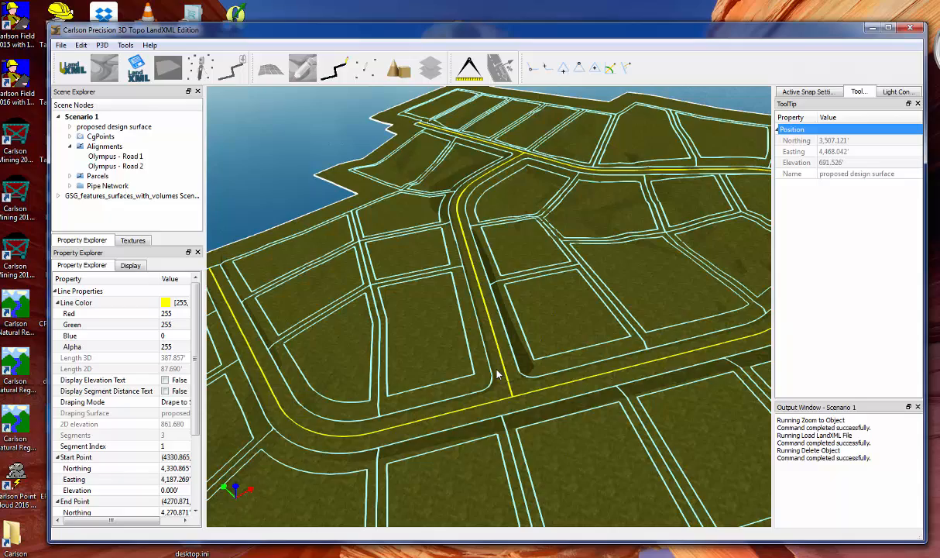
mouse_move(501, 380)
middle_mouse_down()
mouse_move(487, 356)
mouse_move(495, 370)
middle_mouse_up()
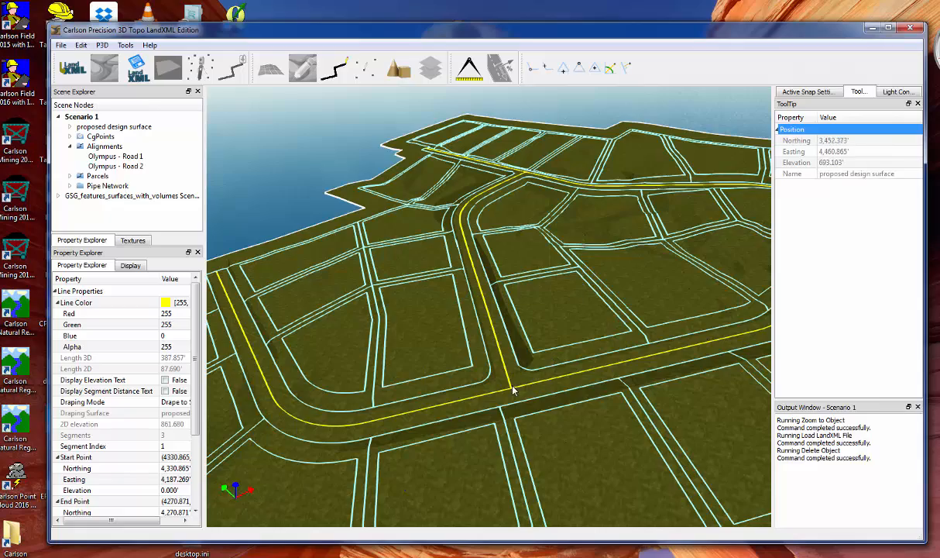
middle_click_drag(553, 357, 566, 372)
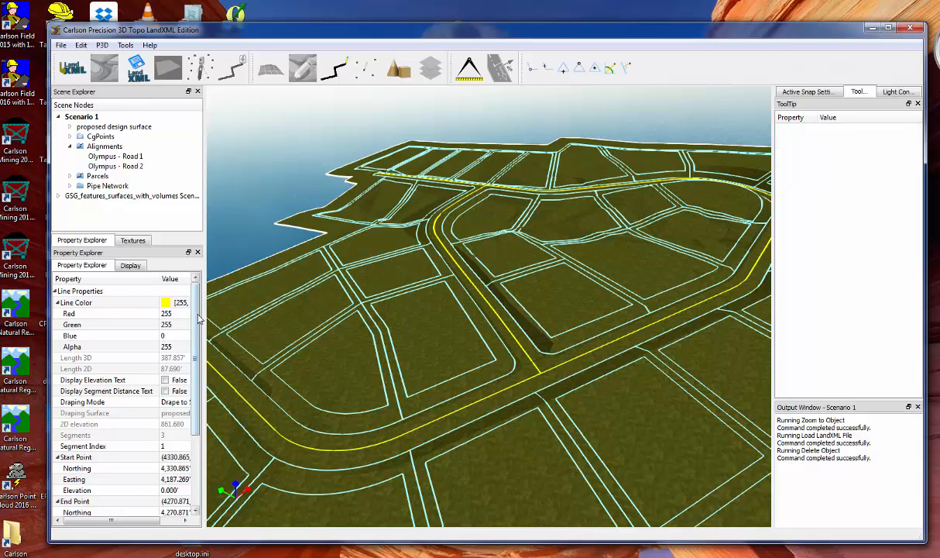
Widen the explorer panels slightly and set the Draping Mode of Scenario 1's Alignments to 2D.
left_click_drag(203, 297, 219, 298)
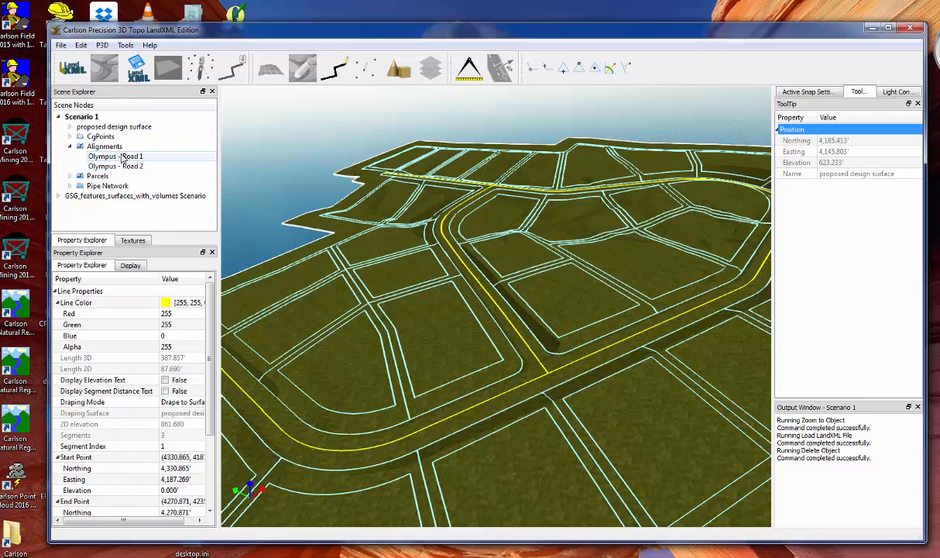
left_click(98, 147)
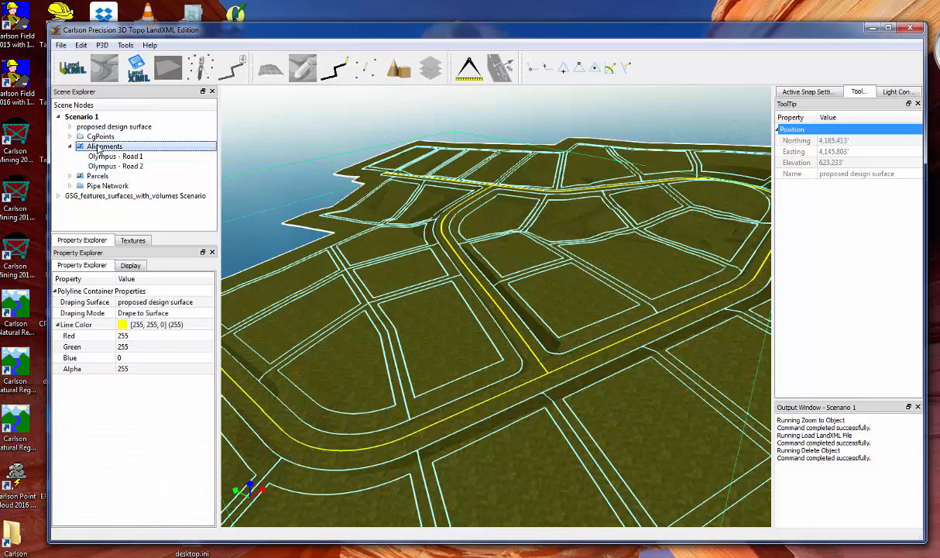
left_click(140, 312)
left_click(140, 313)
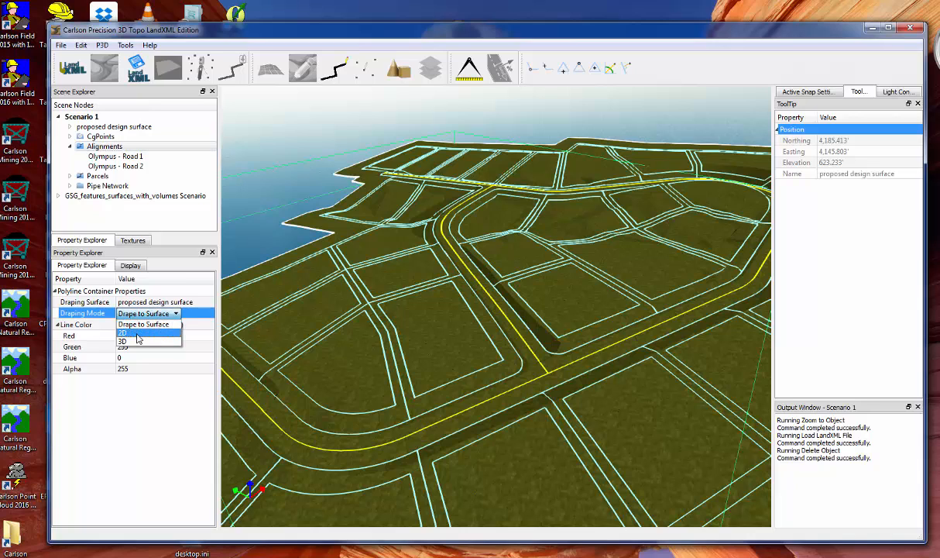
left_click(141, 333)
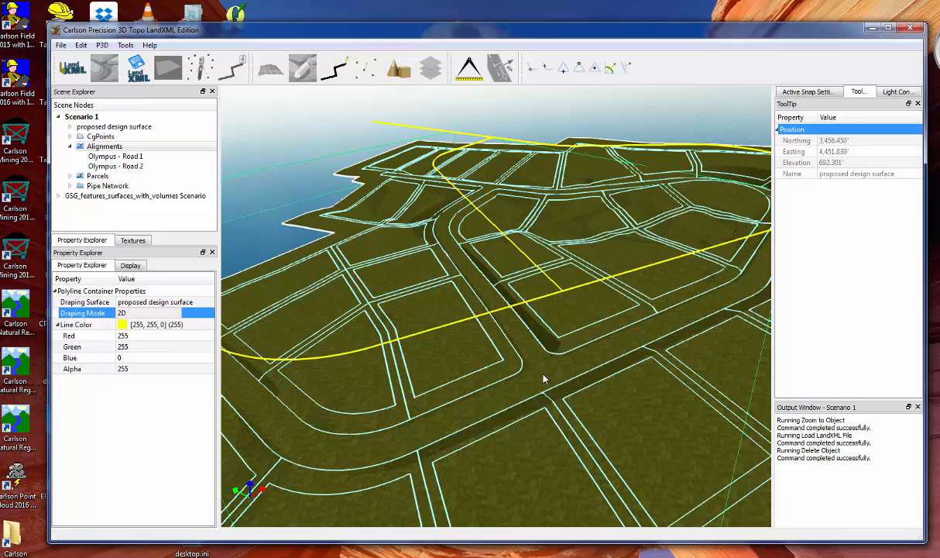
Start Auto Texture on the proposed design surface near the road bend, with the asphalt paving texture's color set to black.
left_click_drag(543, 378, 447, 253)
left_click_drag(458, 304, 364, 250)
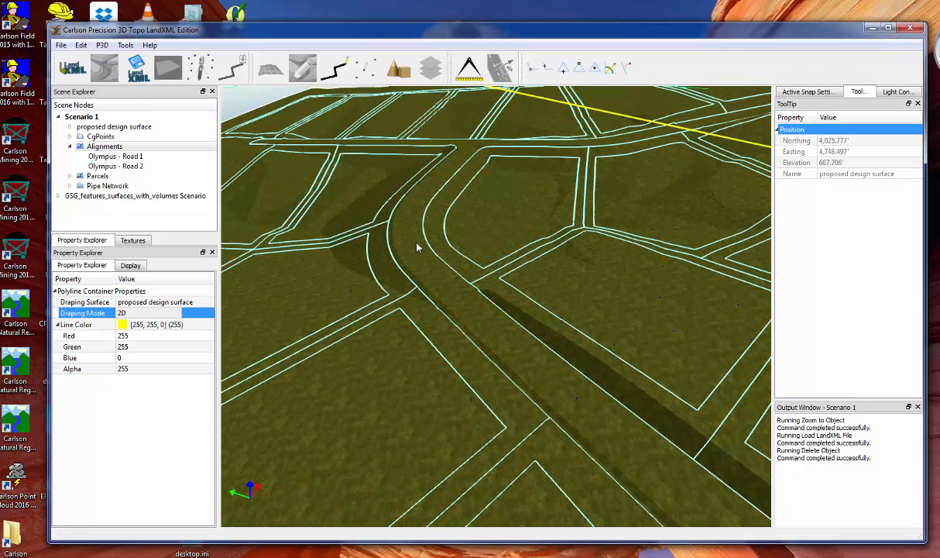
right_click(423, 266)
key("Escape")
left_click(422, 276)
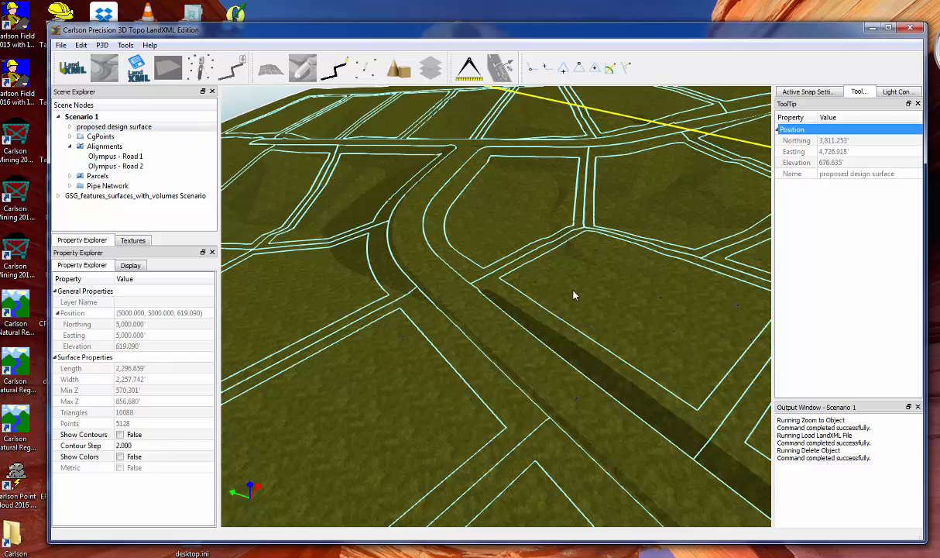
right_click(466, 308)
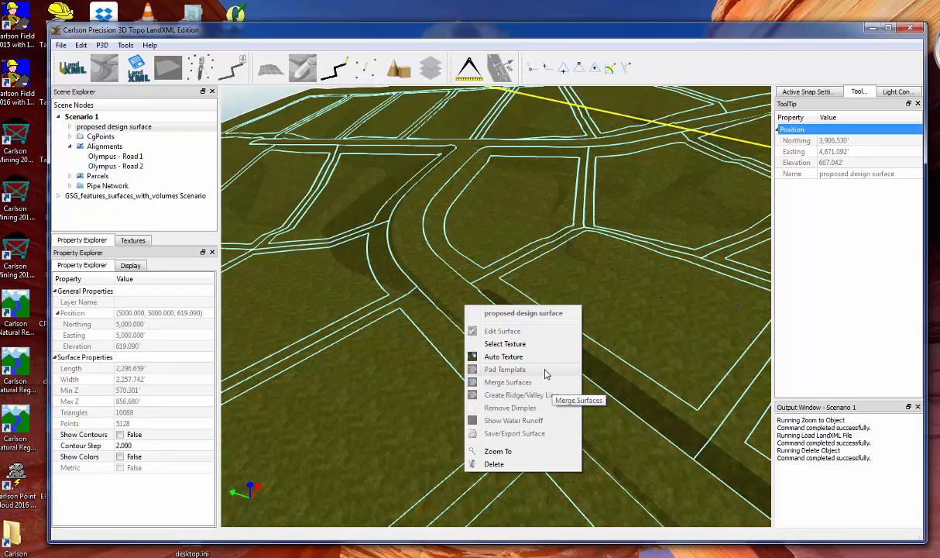
left_click(493, 357)
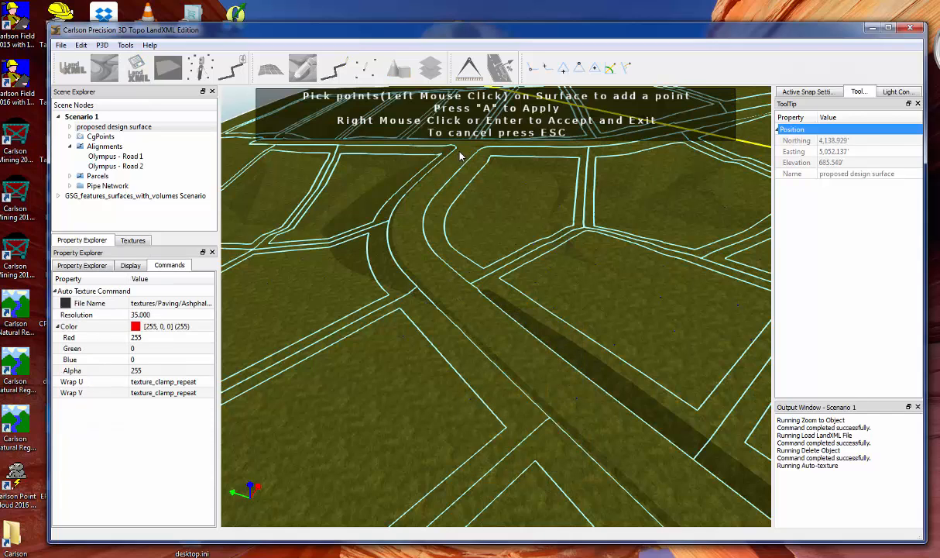
left_click(203, 326)
left_click(207, 326)
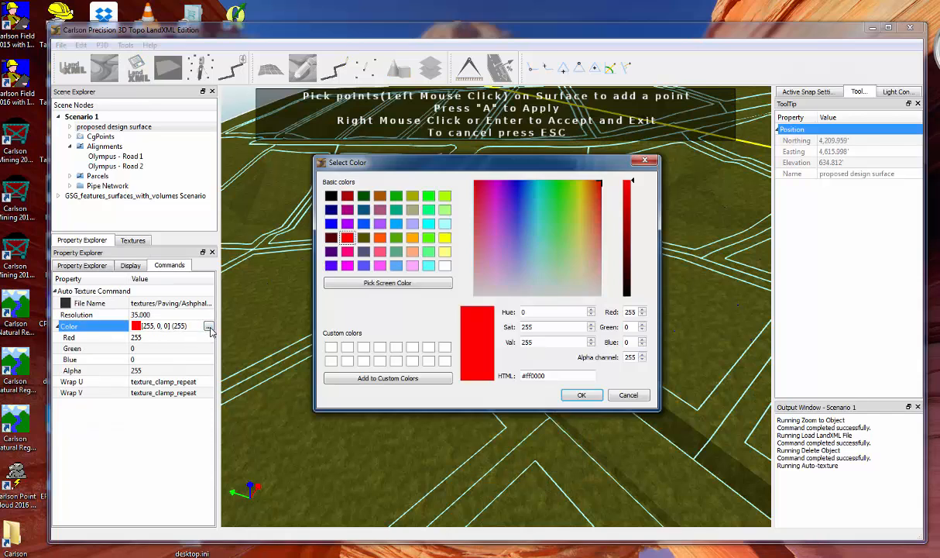
left_click(331, 197)
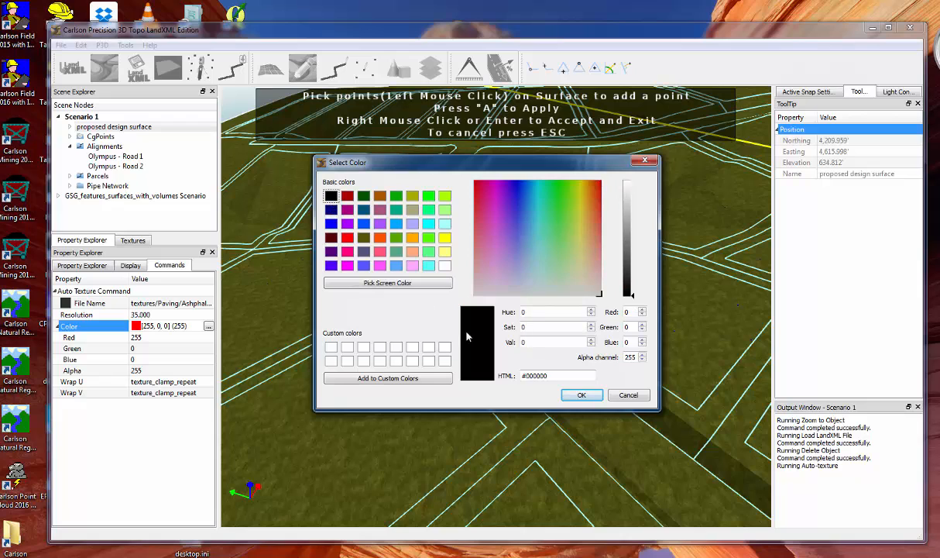
left_click(580, 395)
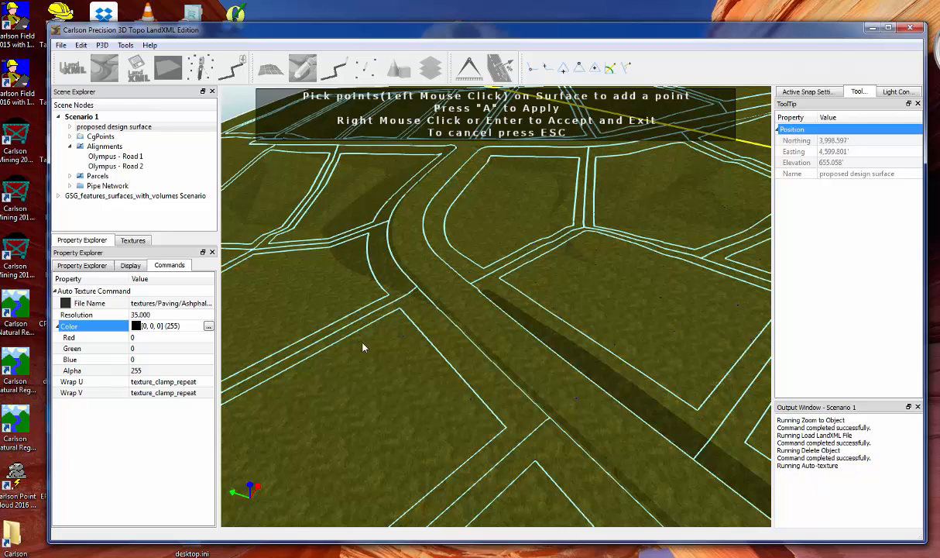
Apply the asphalt auto texture to the curved connecting road by picking six points along it between its two junctions.
left_click(457, 153)
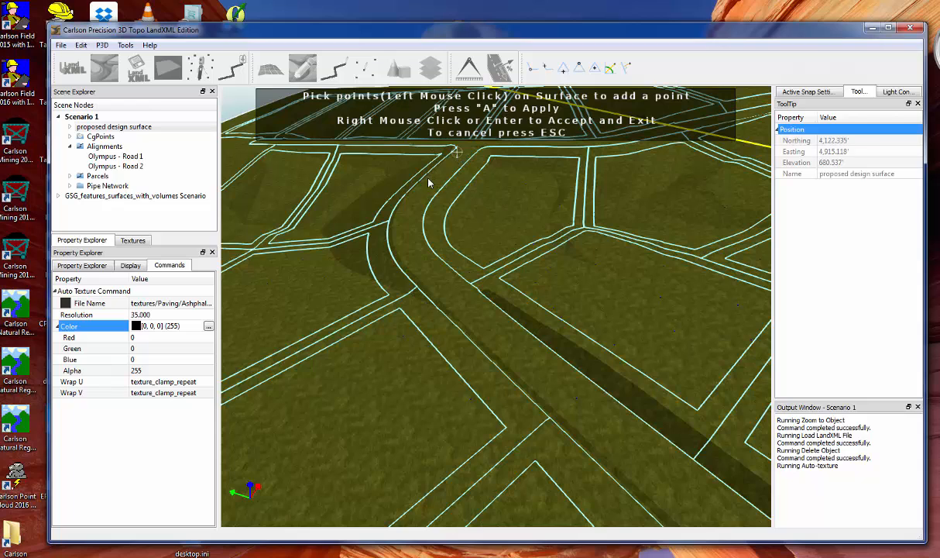
left_click(398, 230)
left_click(452, 304)
left_click(540, 383)
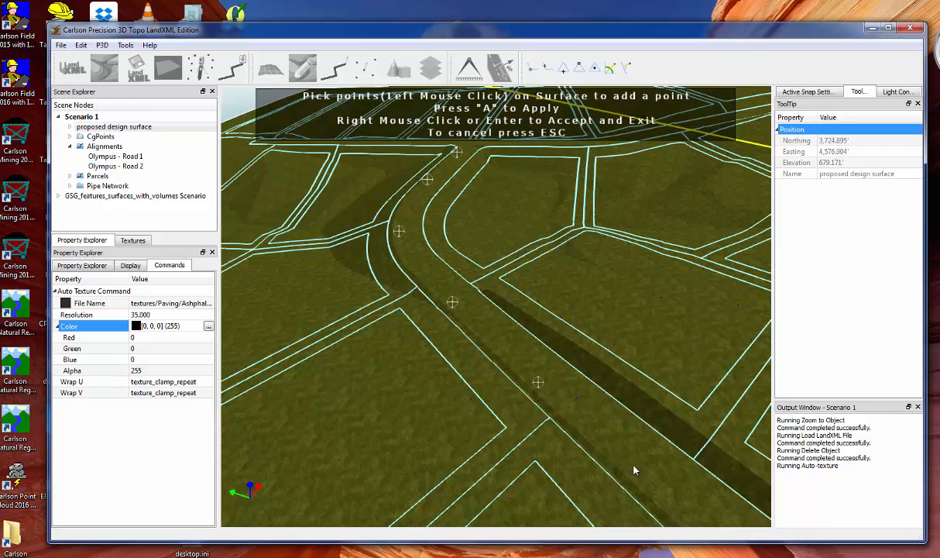
left_click(683, 512)
key("a")
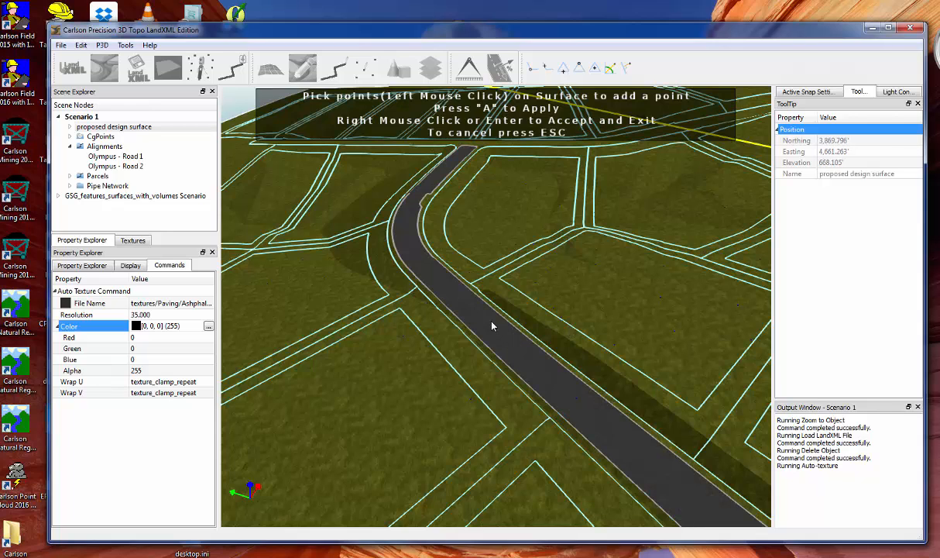
Apply the asphalt auto texture to the main loop road by picking eight points along its corridor, and finish Auto Texture.
left_click_drag(569, 446, 662, 442)
scroll(573, 372, "up", 5)
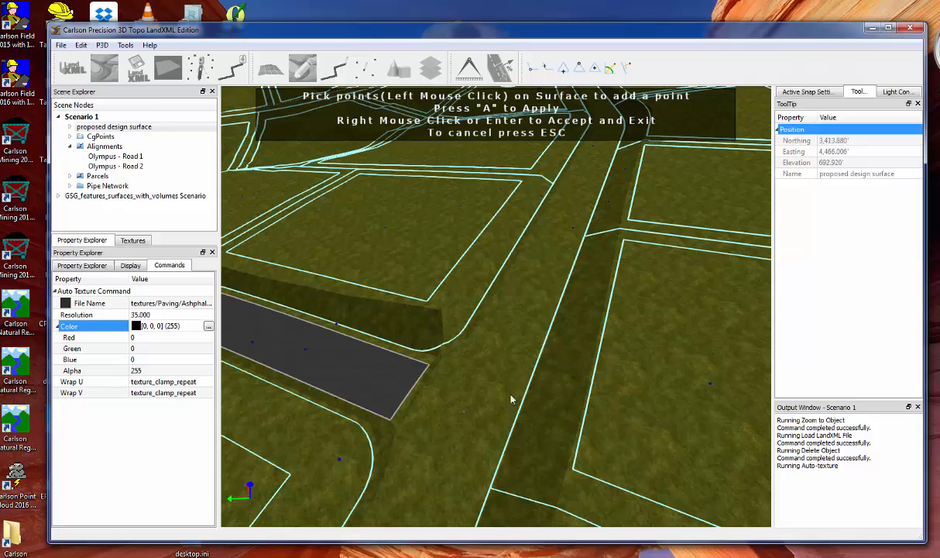
scroll(457, 372, "down", 5)
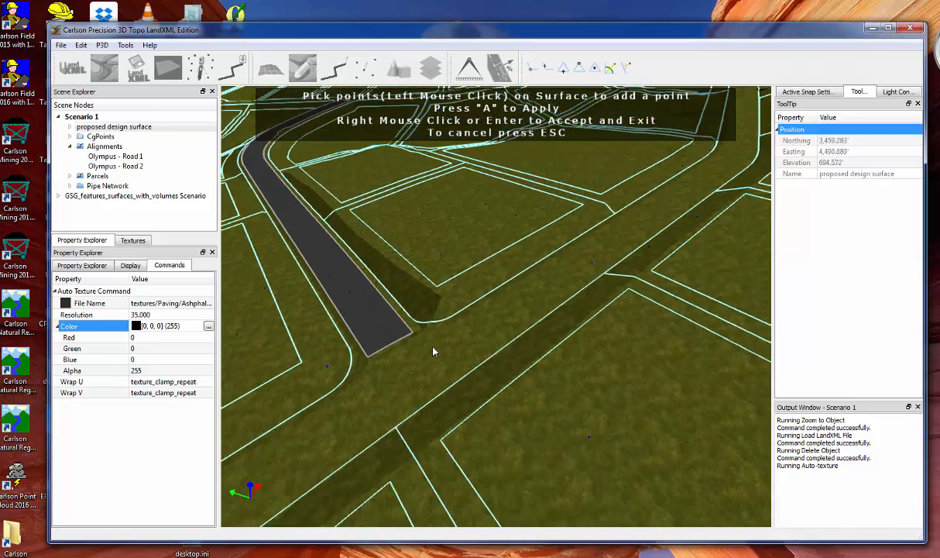
middle_click_drag(434, 348, 468, 348)
scroll(459, 384, "down", 3)
middle_click_drag(459, 383, 493, 388)
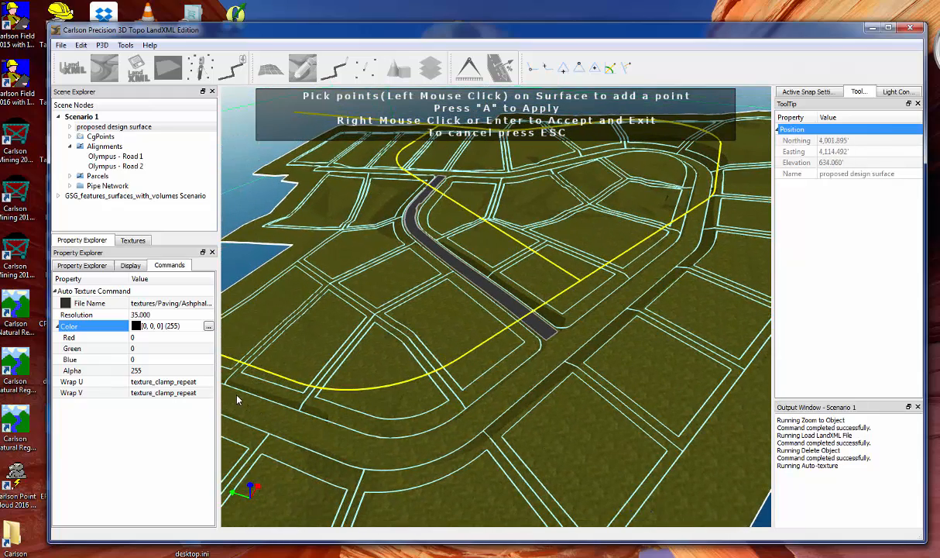
left_click(314, 424)
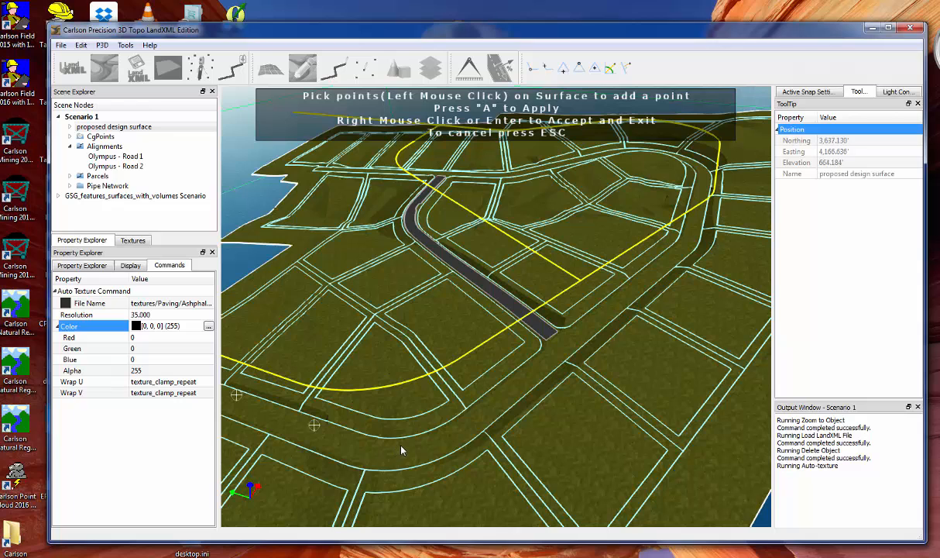
left_click(400, 445)
left_click(489, 404)
left_click(559, 343)
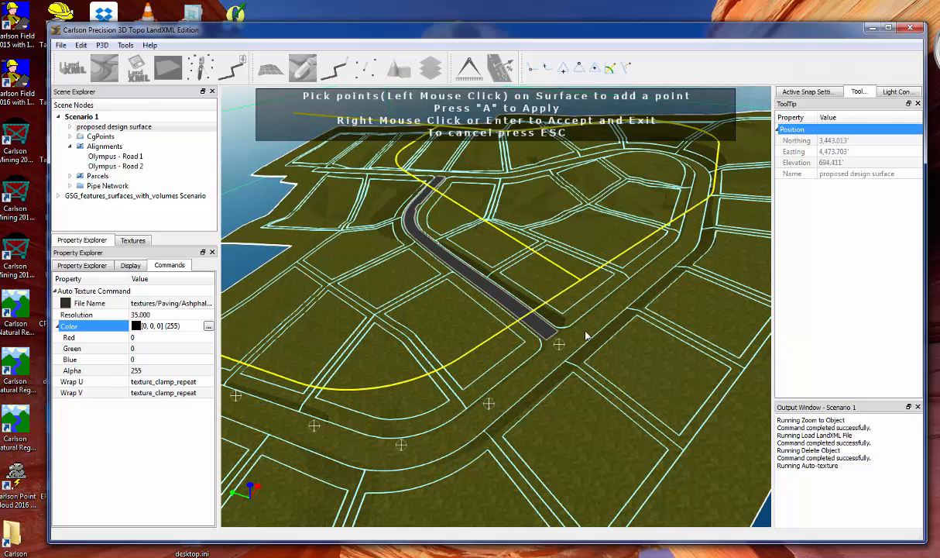
left_click(614, 299)
left_click(677, 249)
left_click(699, 187)
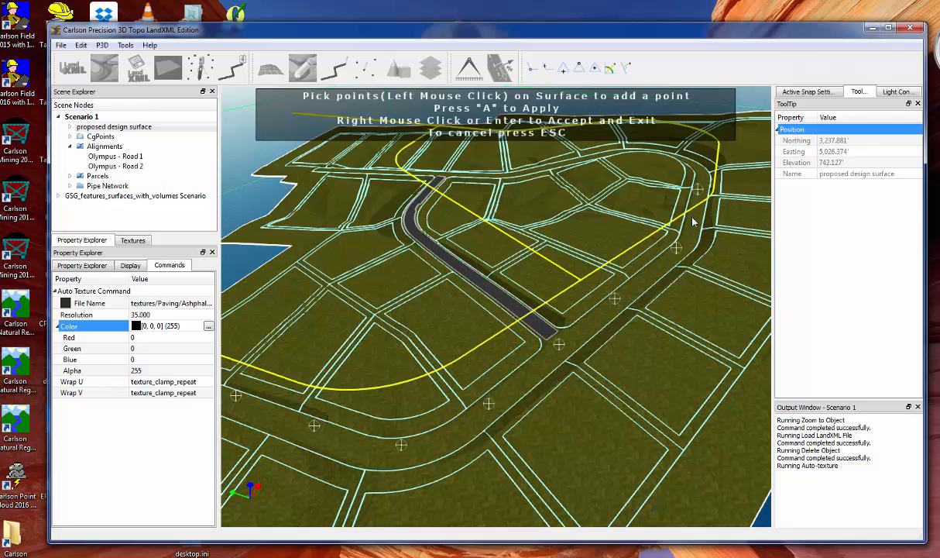
key("a")
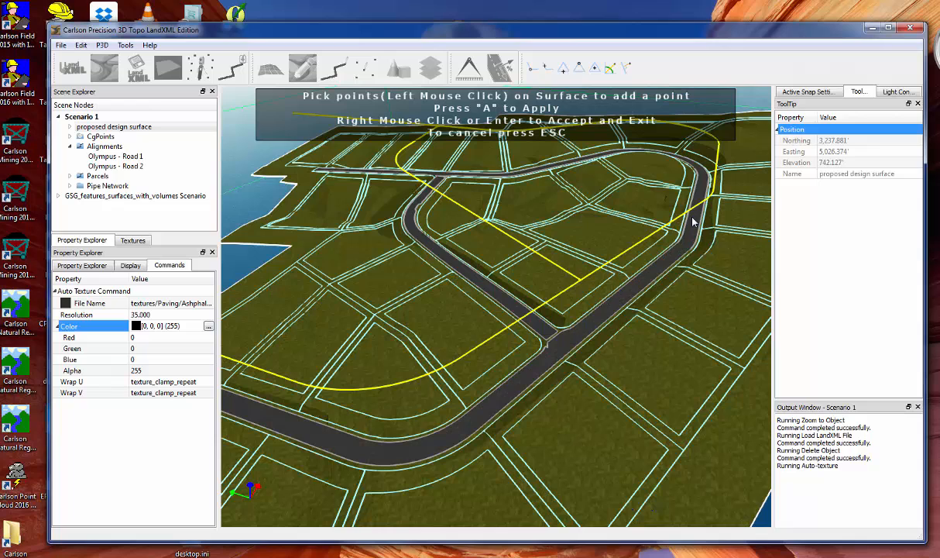
right_click(533, 342)
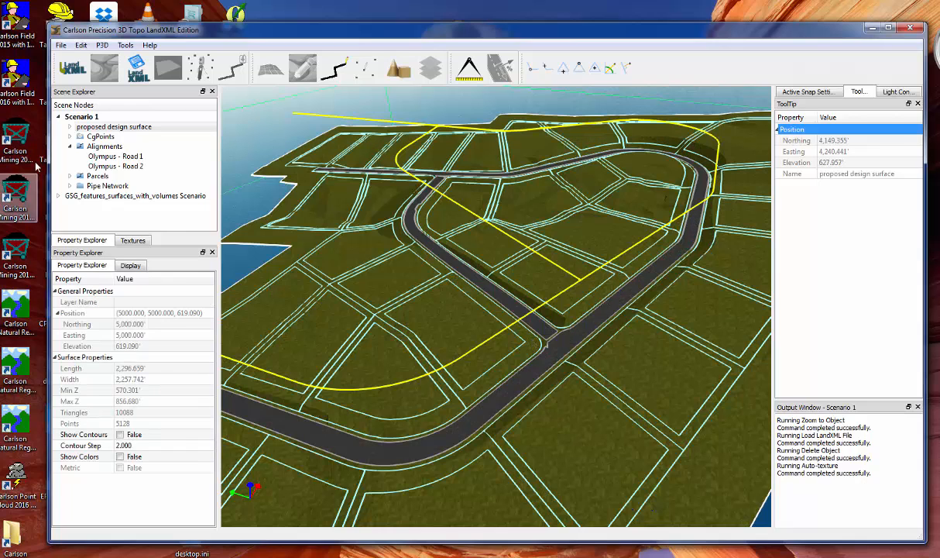
Set the Alignments' Draping Mode to Drape to Surface and inspect the yellow centerlines along the paved roads.
left_click(108, 146)
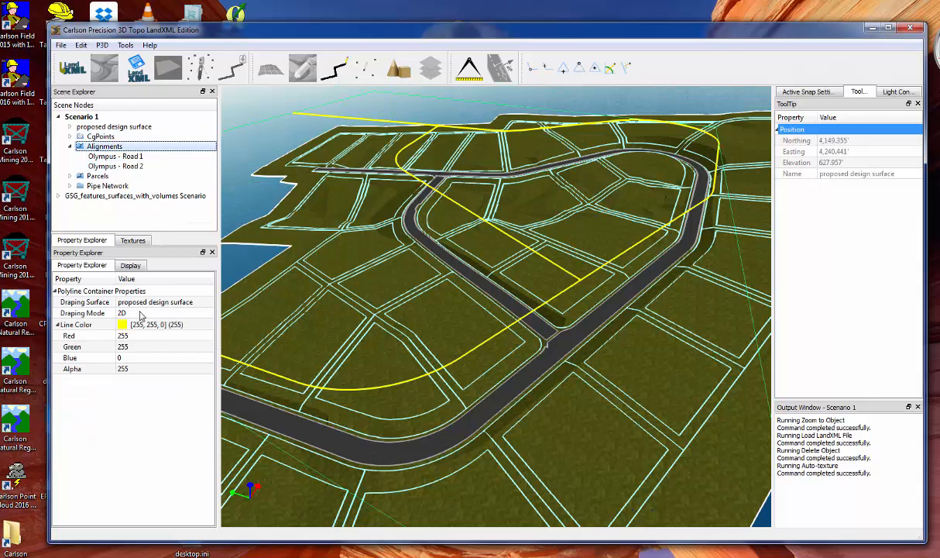
left_click(138, 312)
left_click(140, 313)
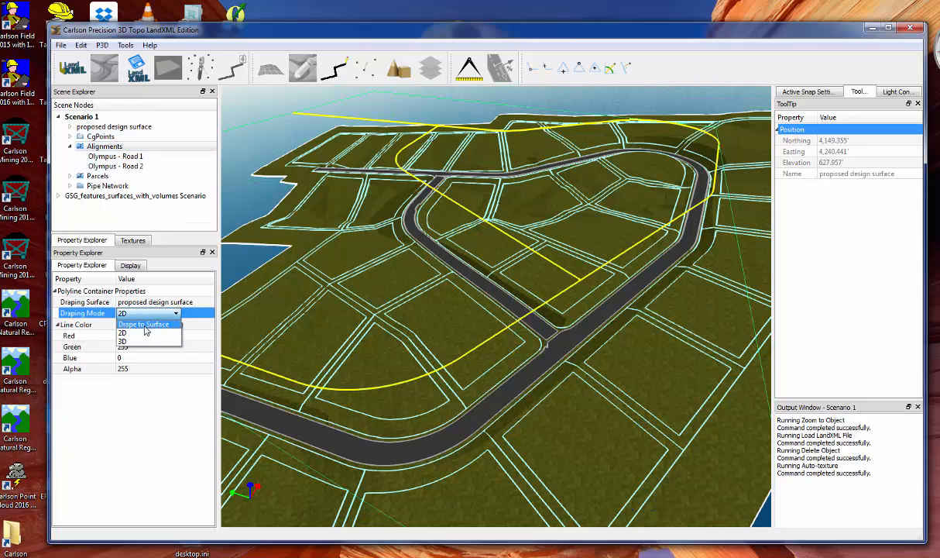
left_click(144, 325)
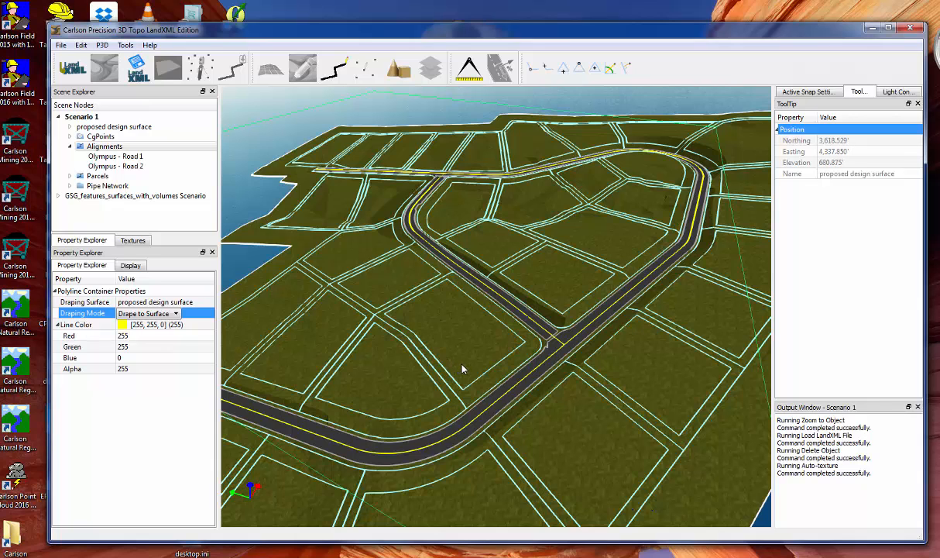
scroll(405, 203, "up", 4)
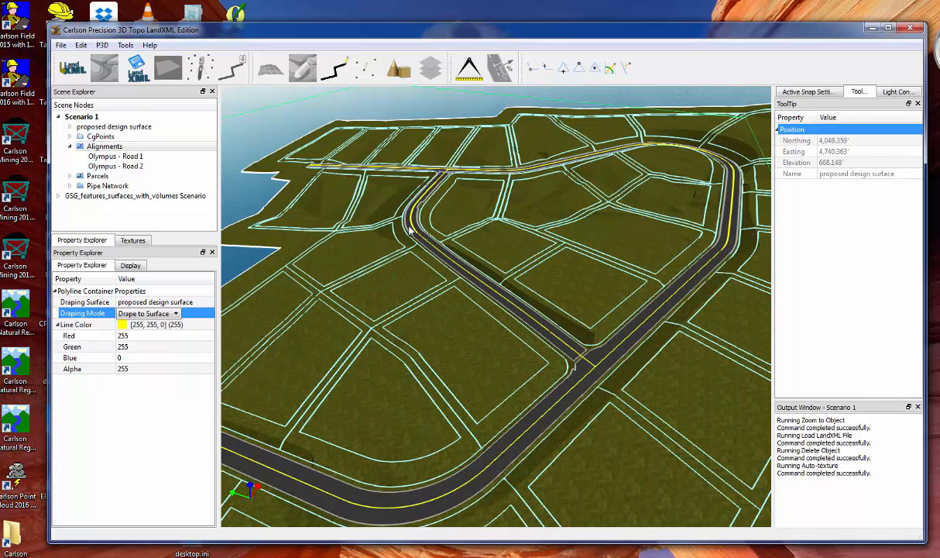
scroll(405, 203, "up", 5)
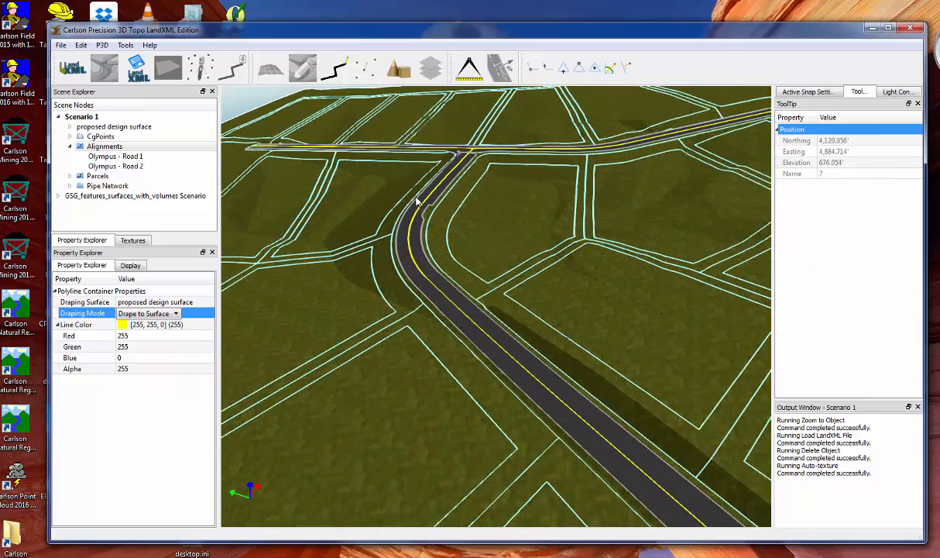
Select the asphalt texture polyline at the notched edge of the curved connecting road, and widen the property panel.
scroll(430, 211, "up", 6)
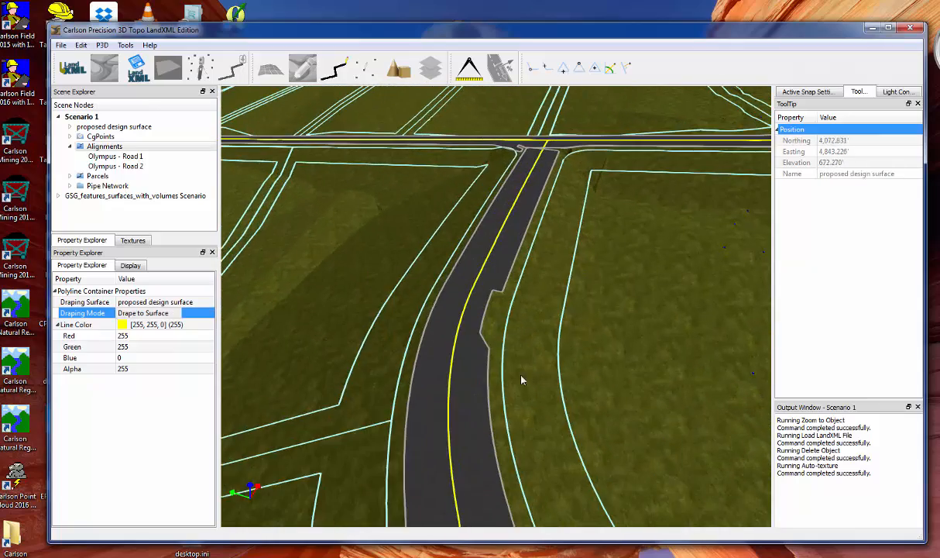
middle_click_drag(525, 357, 514, 326)
scroll(514, 326, "up", 1)
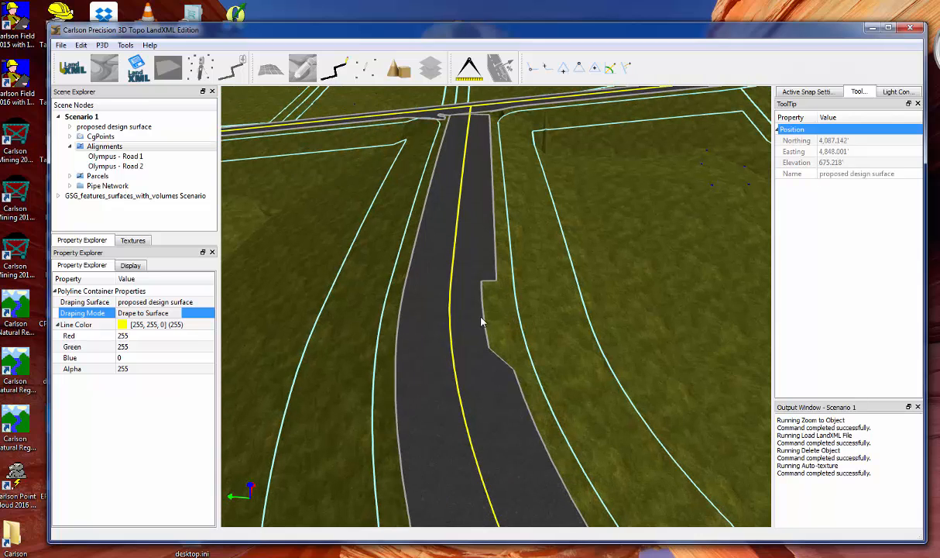
left_click(501, 329)
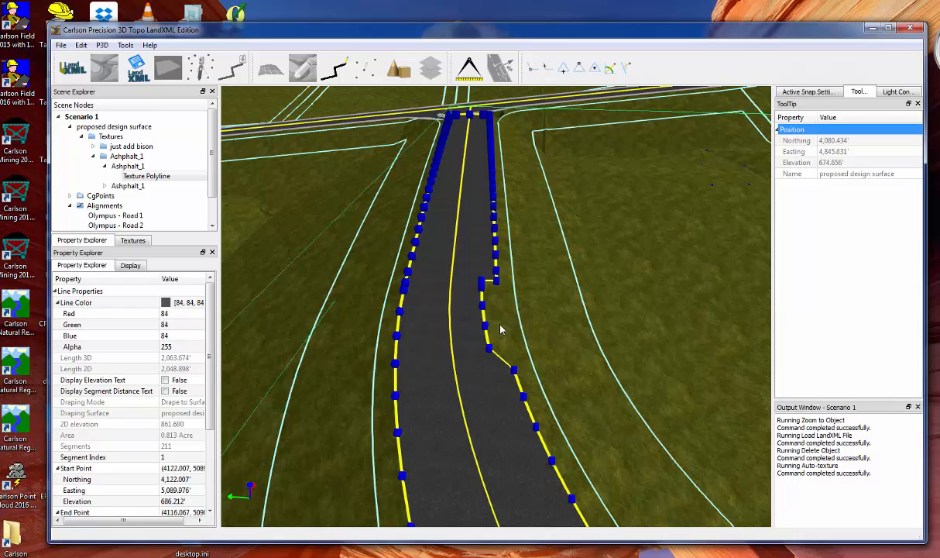
mouse_move(500, 329)
middle_mouse_down()
mouse_move(467, 325)
mouse_move(436, 304)
mouse_move(468, 319)
mouse_move(541, 268)
mouse_move(506, 289)
mouse_move(502, 312)
middle_mouse_up()
scroll(468, 320, "up", 2)
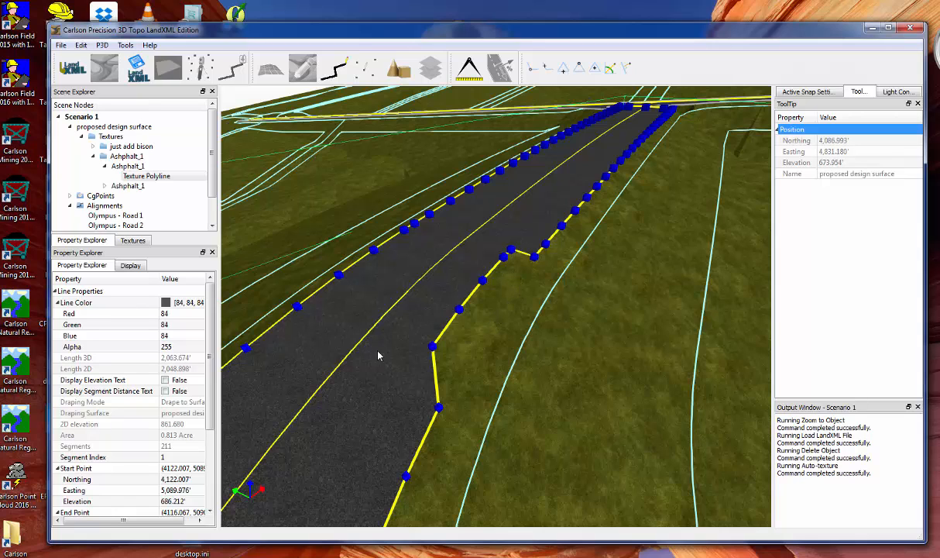
left_click_drag(219, 223, 233, 223)
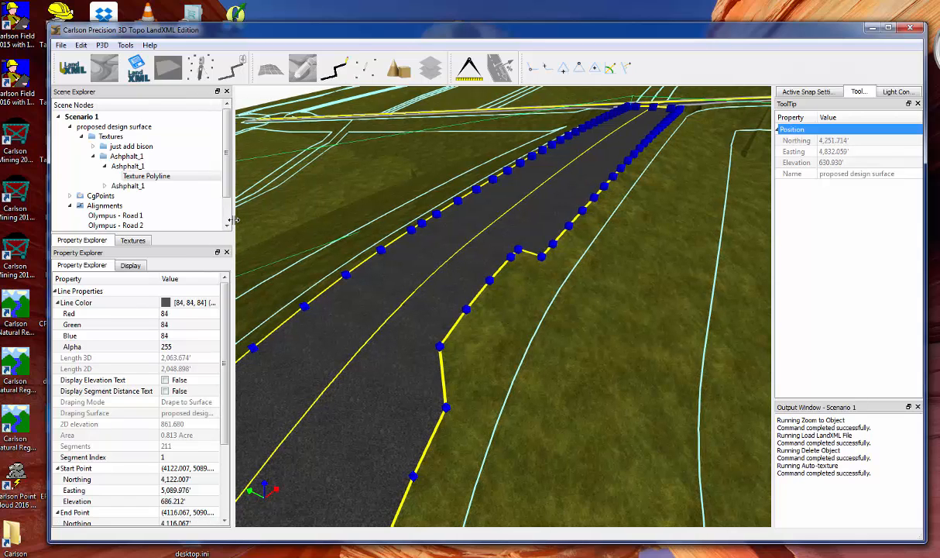
Activate the fourth object snap as the only active snap.
left_click(533, 69)
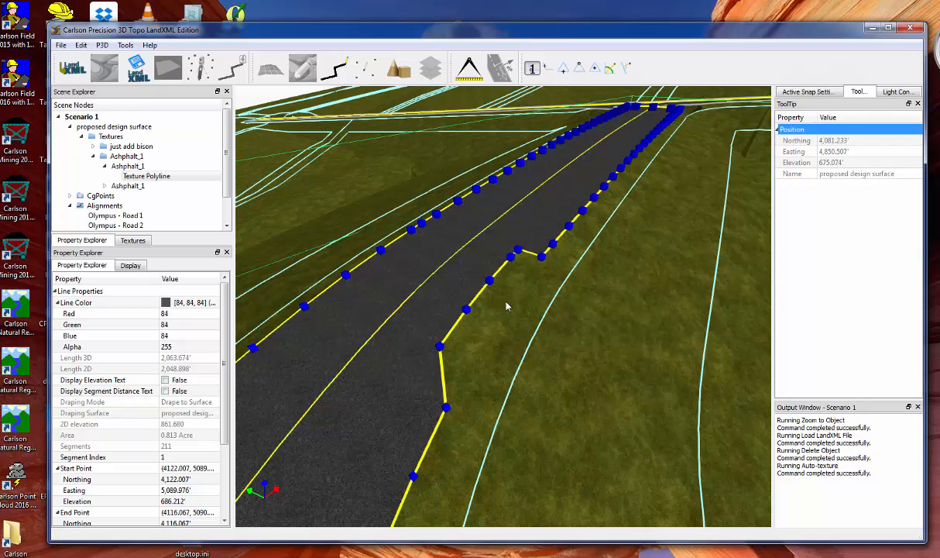
left_click(533, 70)
left_click(580, 71)
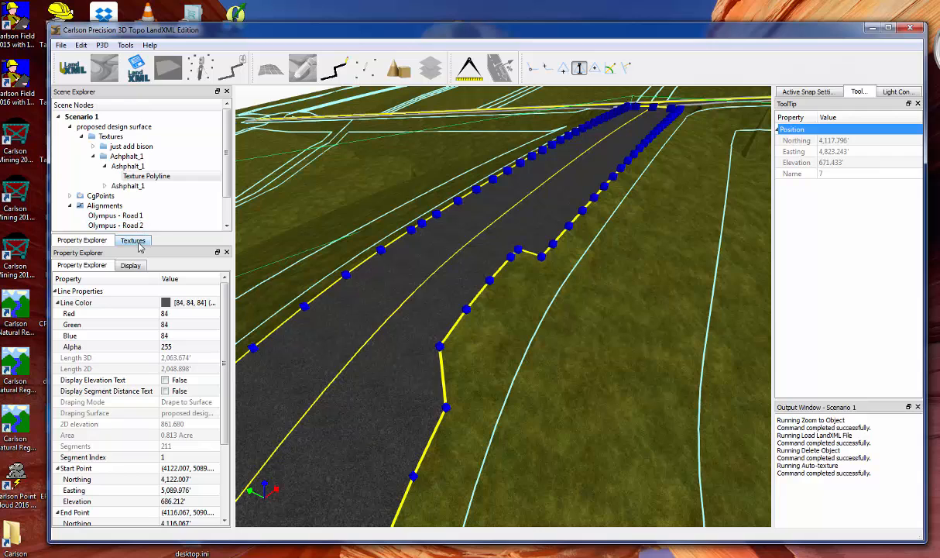
Show the proposed design surface as wireframe to examine its triangulation around the notched road edge, and restore the textured display.
left_click(116, 126)
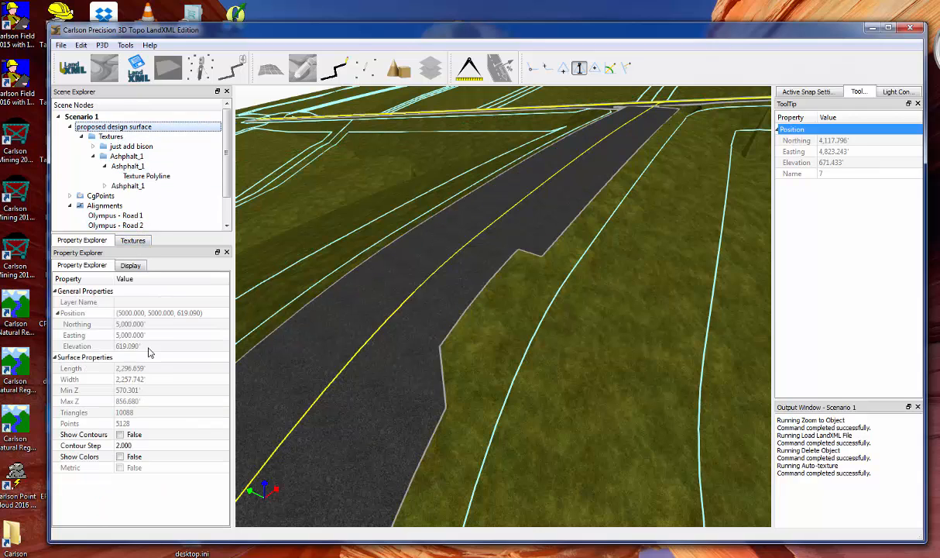
left_click(126, 263)
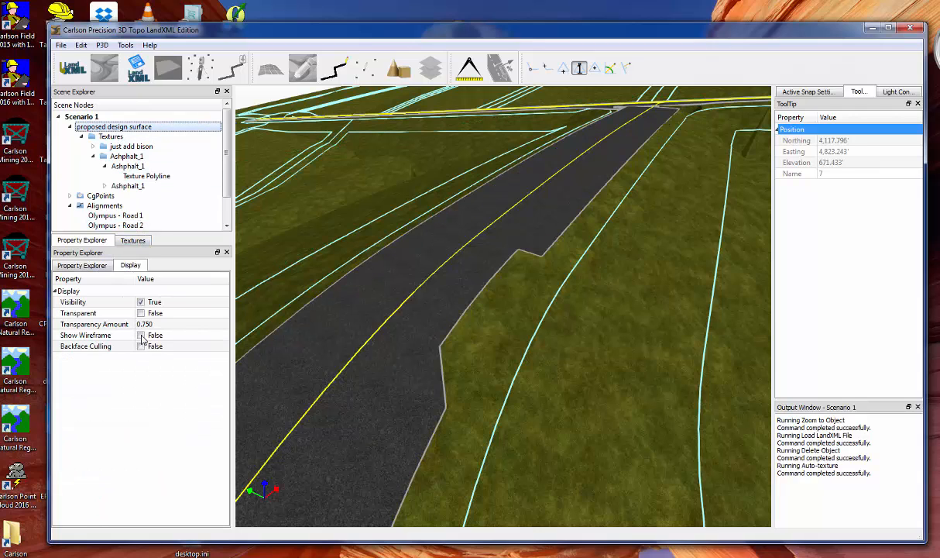
left_click(141, 336)
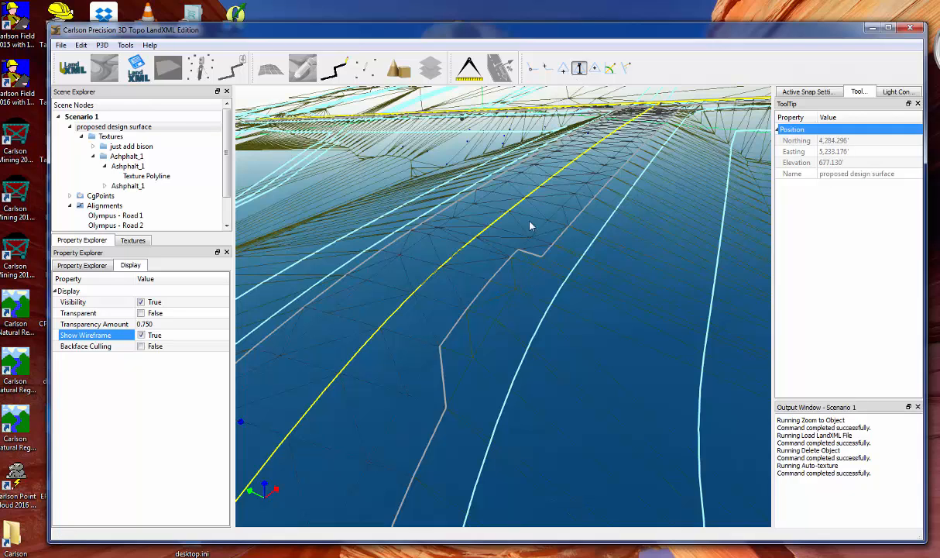
left_click(141, 336)
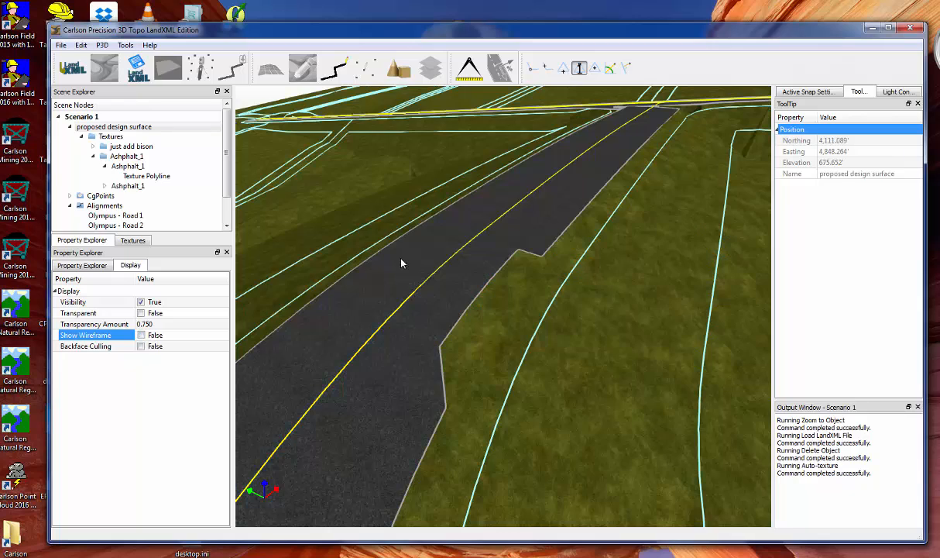
Smooth the notched asphalt edge of the connecting road by moving the texture polyline's grips and removing one surplus vertex.
left_click(511, 260)
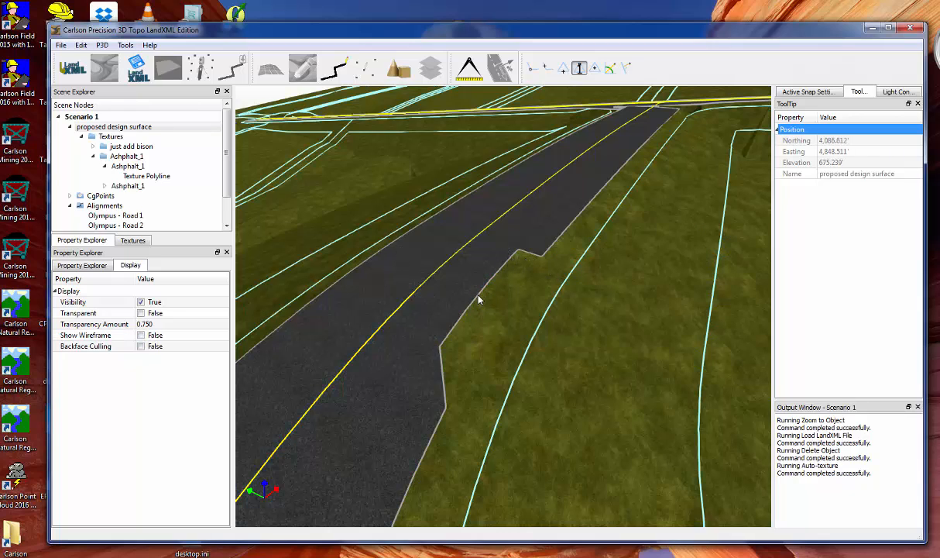
left_click(445, 392)
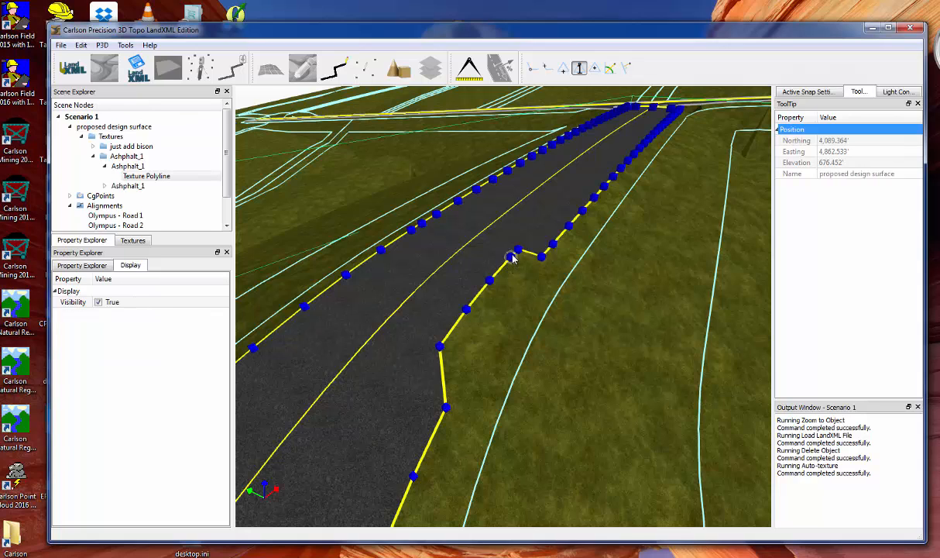
left_click_drag(518, 254, 460, 374)
right_click(462, 377)
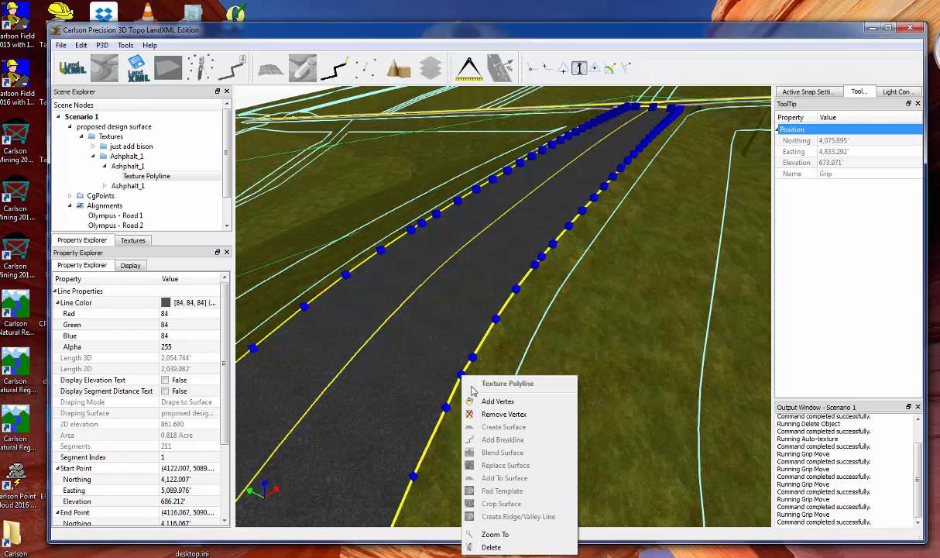
left_click(502, 406)
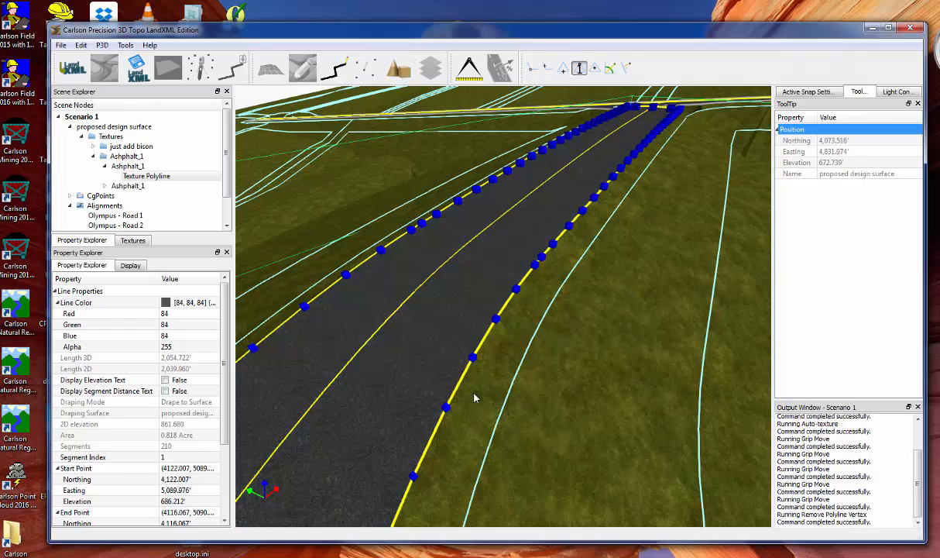
right_click(507, 385)
left_click(498, 380)
key("Escape")
Examine the smoothed road edge, the draped centerlines and the surrounding parcels from farther out, and return to the lot inside the bend.
middle_click_drag(497, 380, 543, 372)
scroll(544, 371, "down", 4)
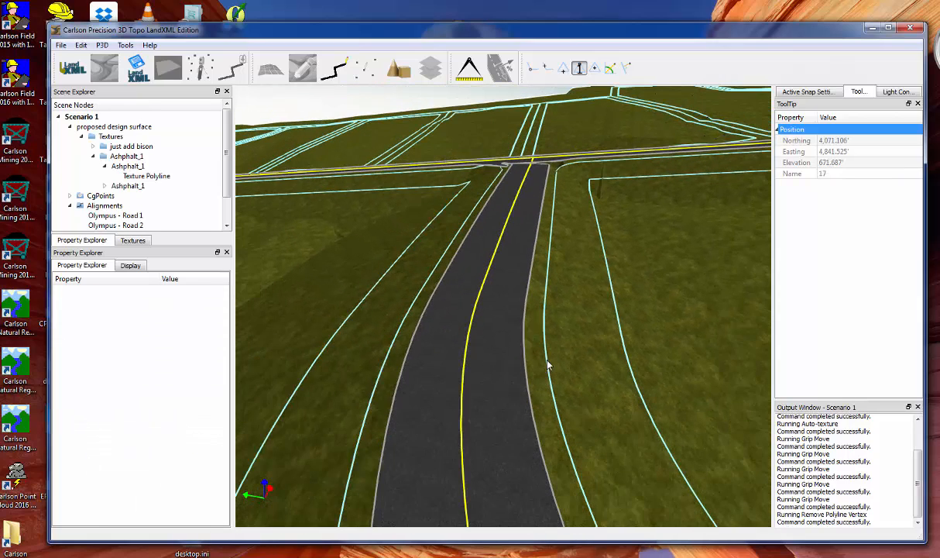
scroll(545, 380, "down", 5)
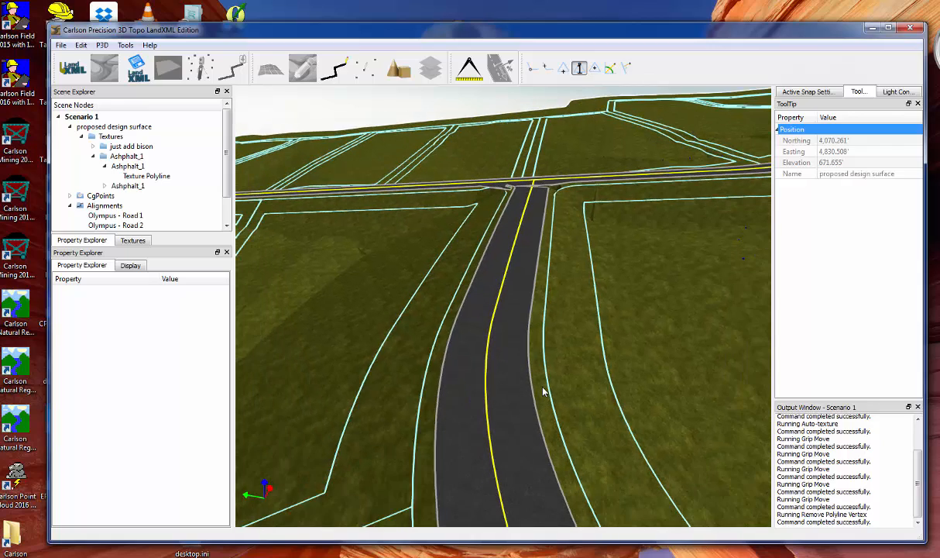
scroll(546, 397, "down", 4)
scroll(577, 411, "down", 3)
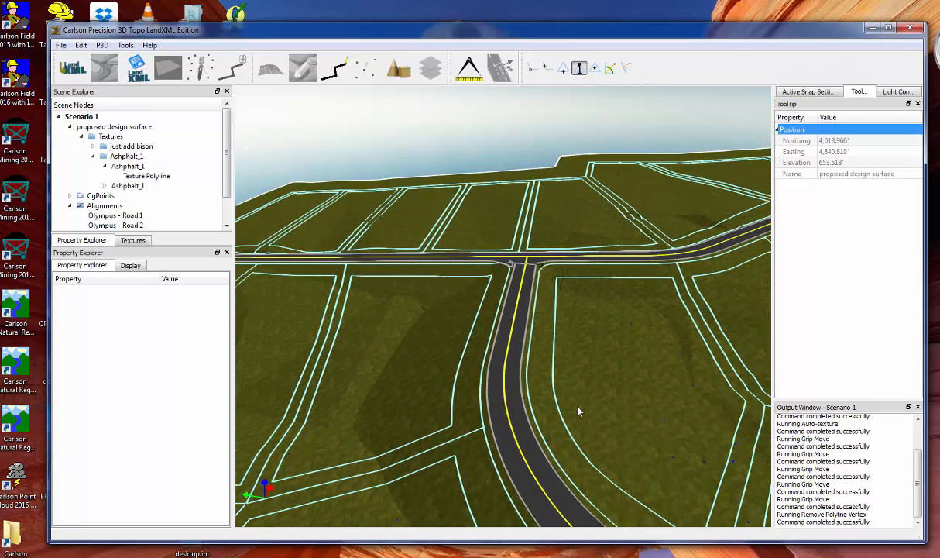
scroll(576, 411, "down", 1)
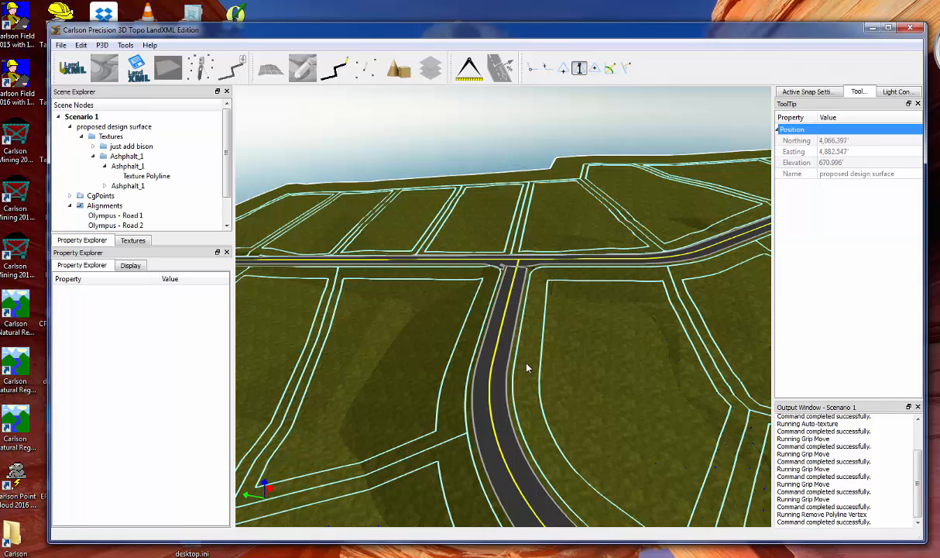
left_click_drag(564, 422, 564, 384)
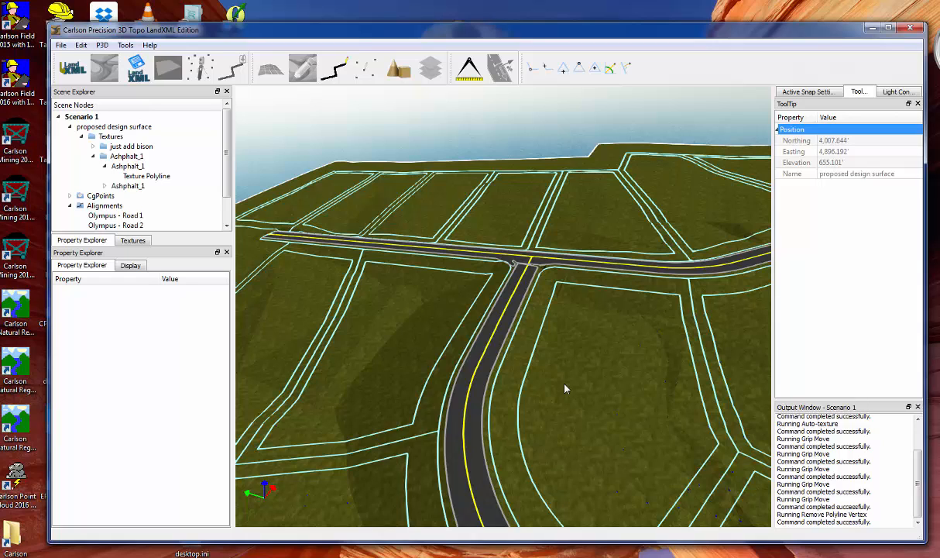
scroll(579, 410, "down", 4)
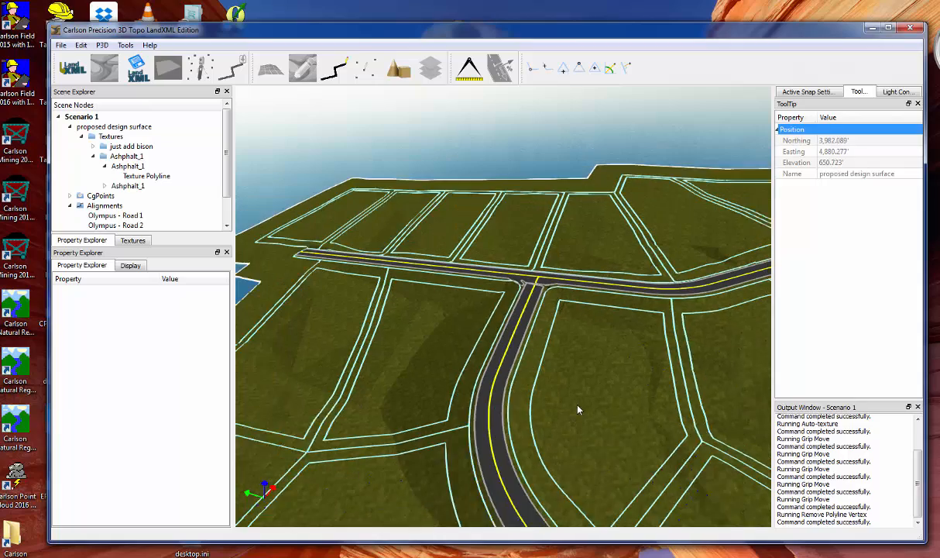
left_click_drag(601, 420, 587, 359)
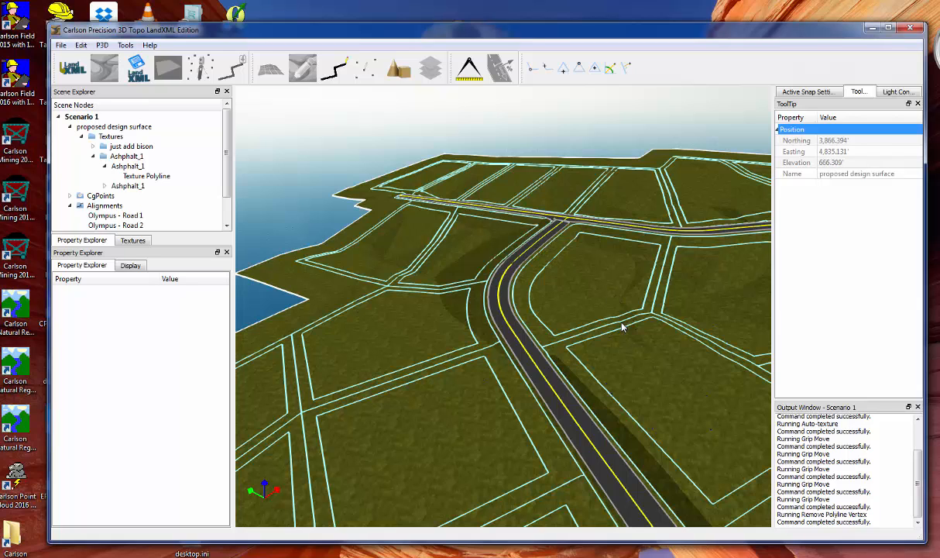
left_click_drag(588, 314, 598, 313)
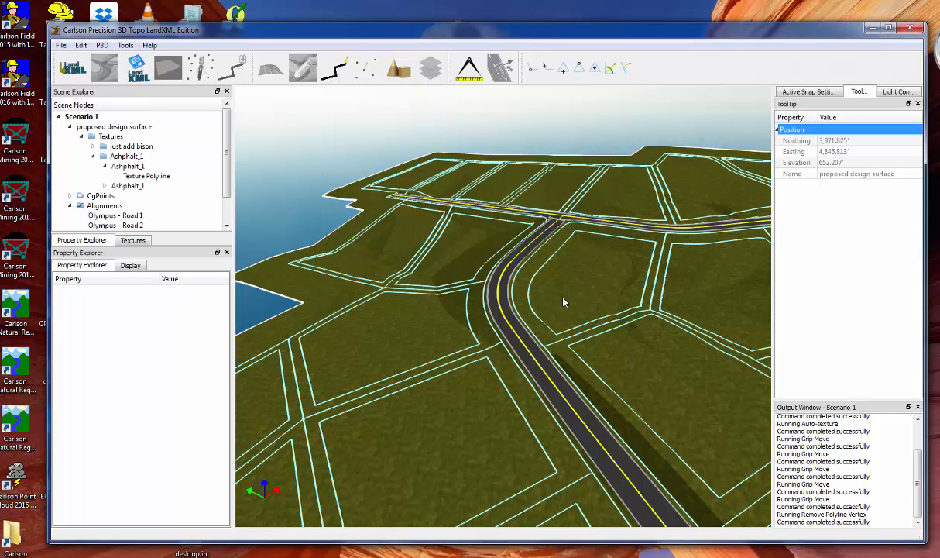
scroll(564, 300, "up", 5)
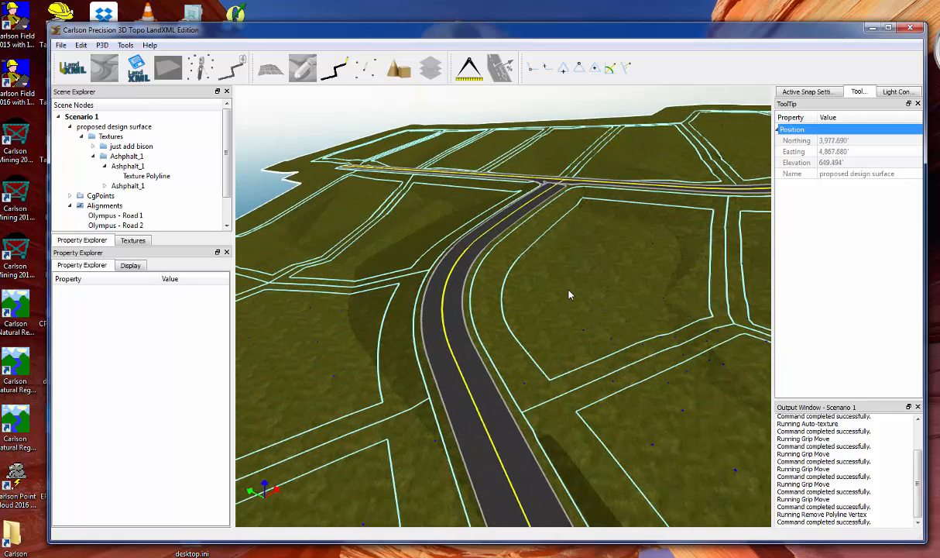
scroll(569, 295, "up", 5)
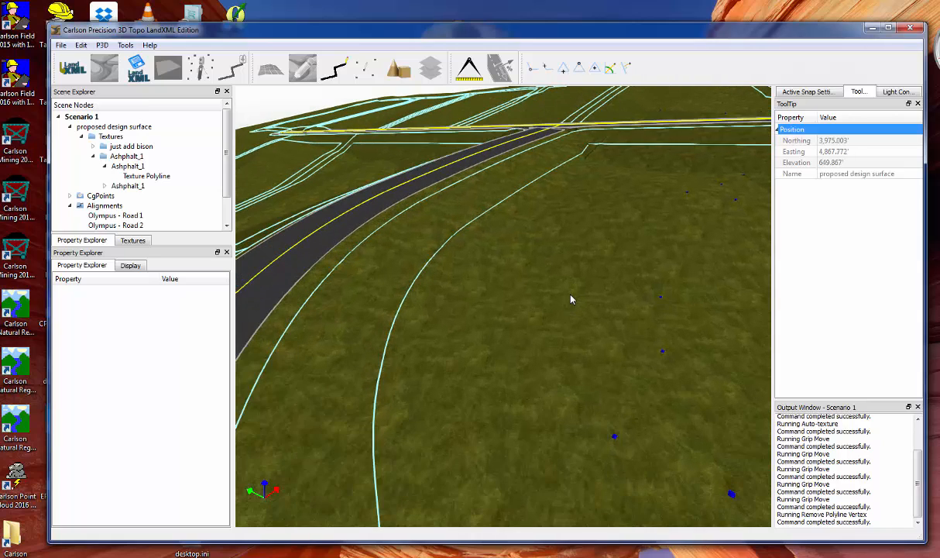
left_click_drag(572, 299, 593, 312)
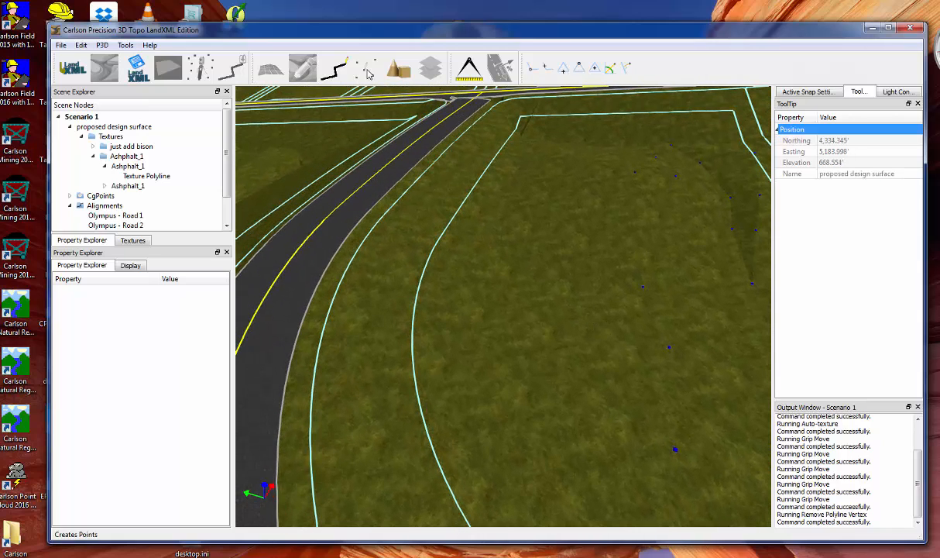
left_click(335, 71)
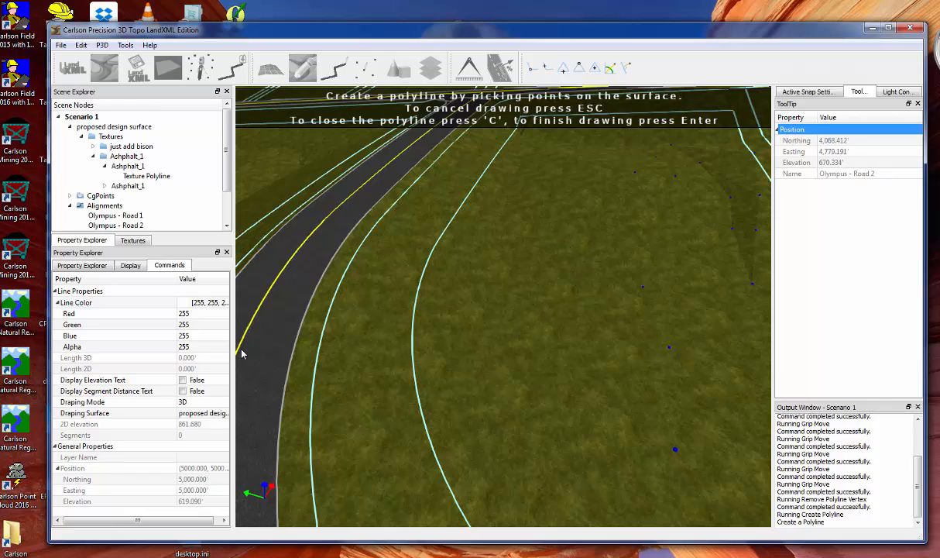
left_click(207, 404)
left_click(208, 404)
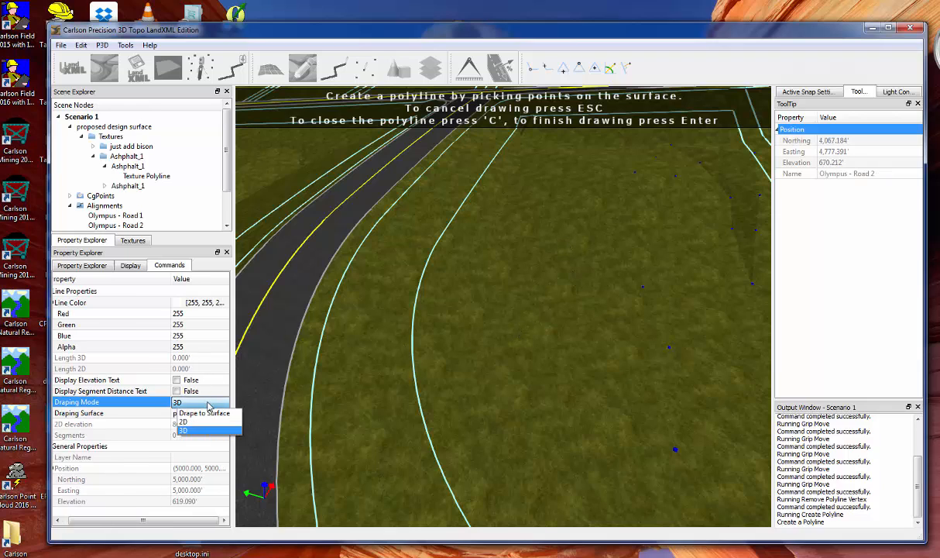
left_click(205, 412)
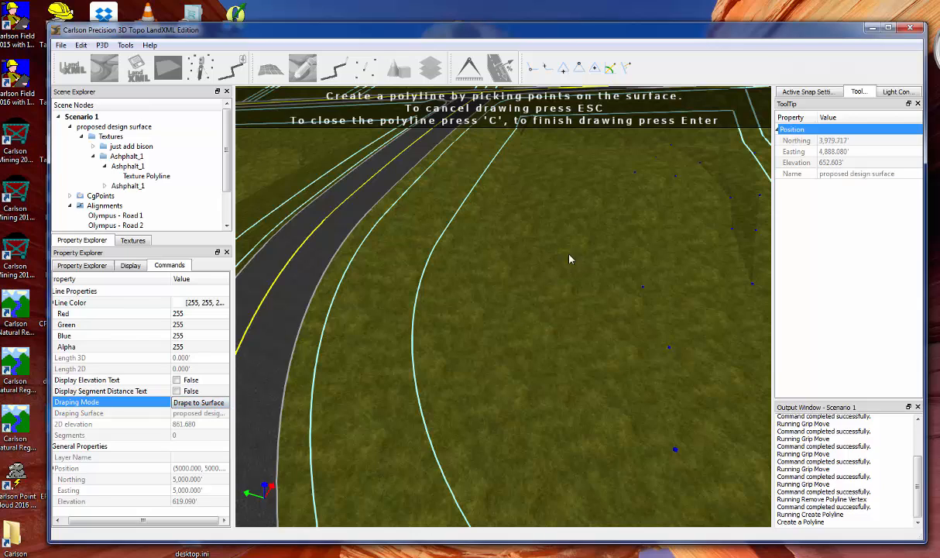
left_click(574, 254)
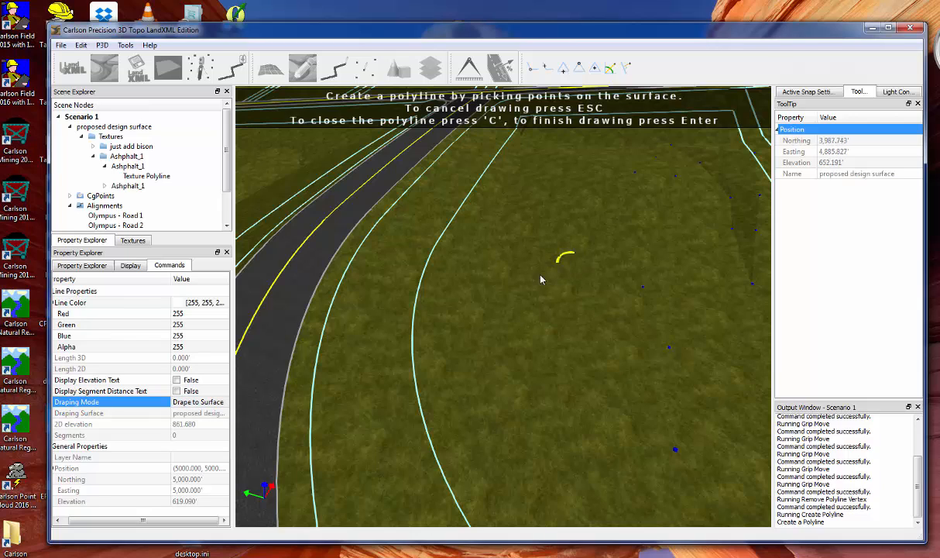
key("Escape")
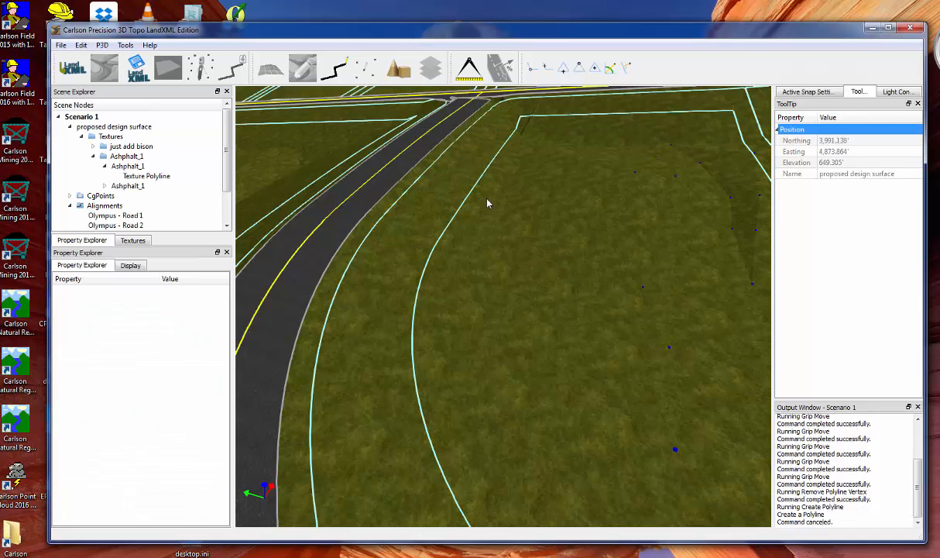
Draw an open five-segment polyline, about 141' in 2D length, on the lot inside the bend with Draping Mode set to Drape to Surface.
left_click(335, 74)
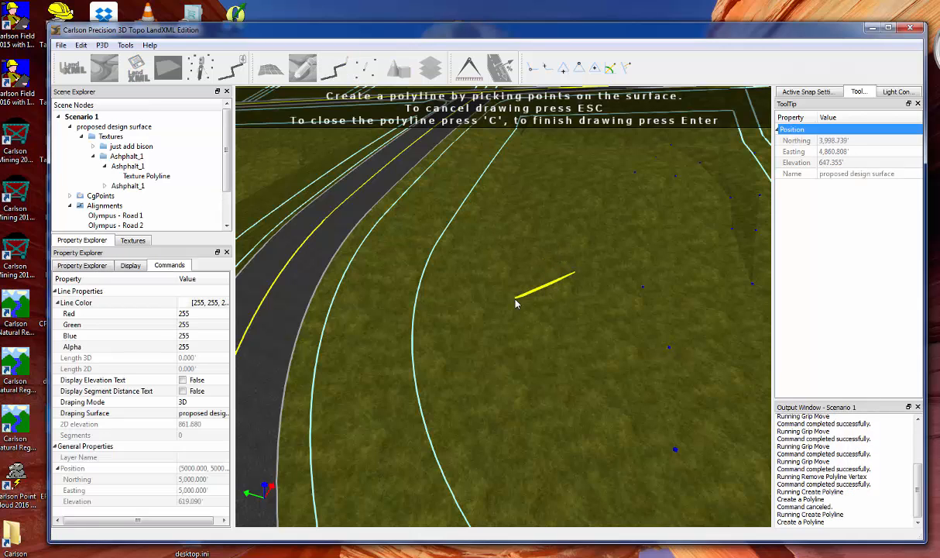
left_click(205, 403)
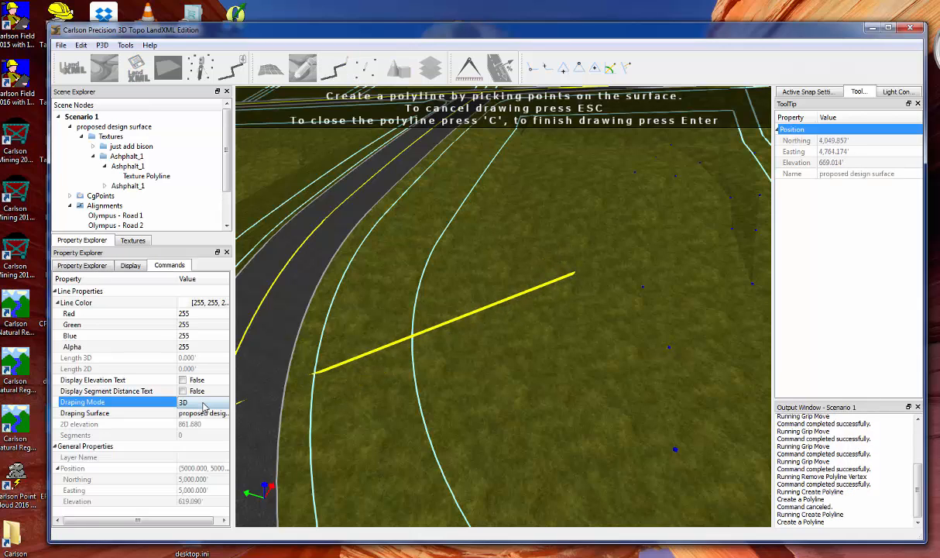
left_click(205, 403)
left_click(197, 413)
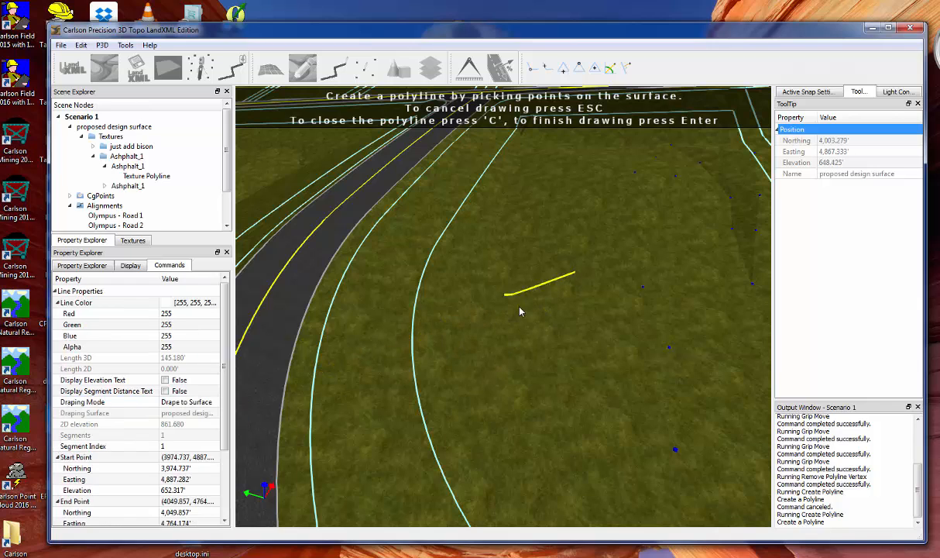
left_click(524, 275)
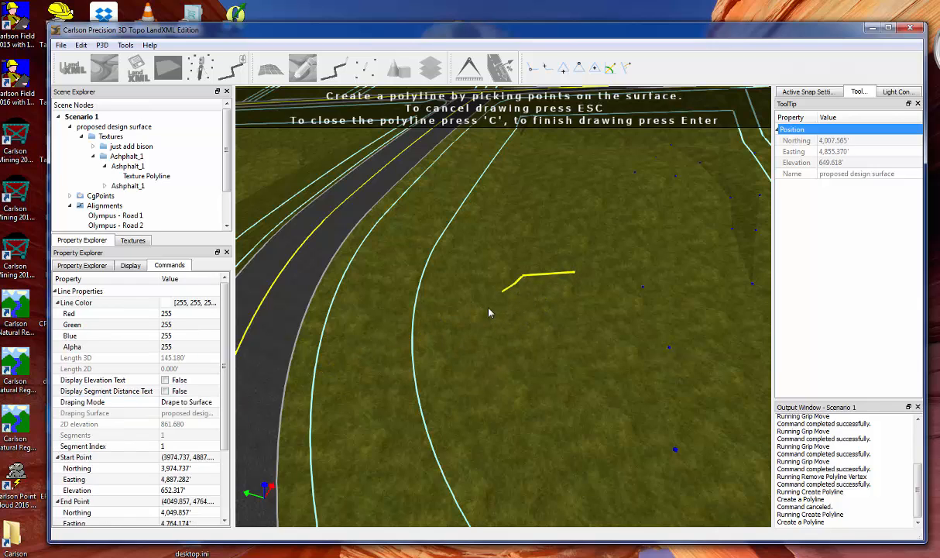
left_click(472, 347)
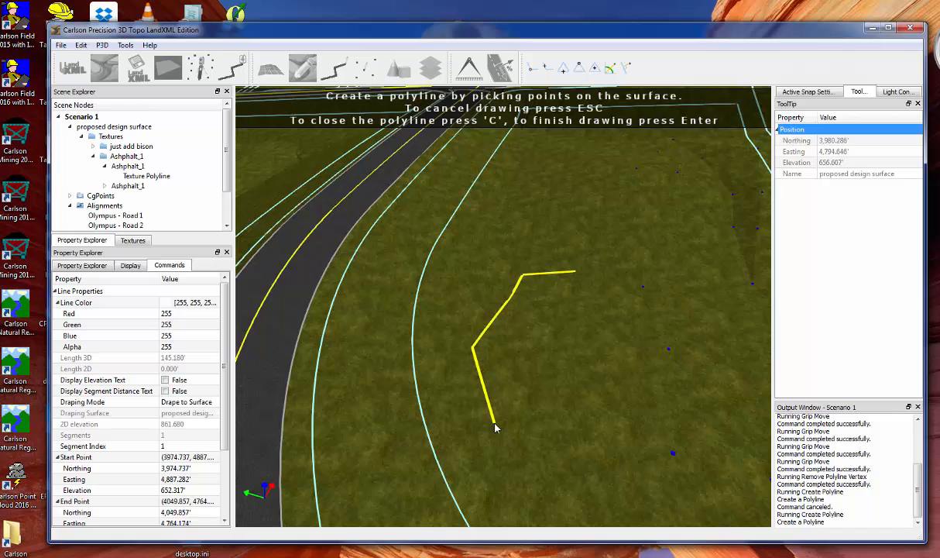
left_click(566, 417)
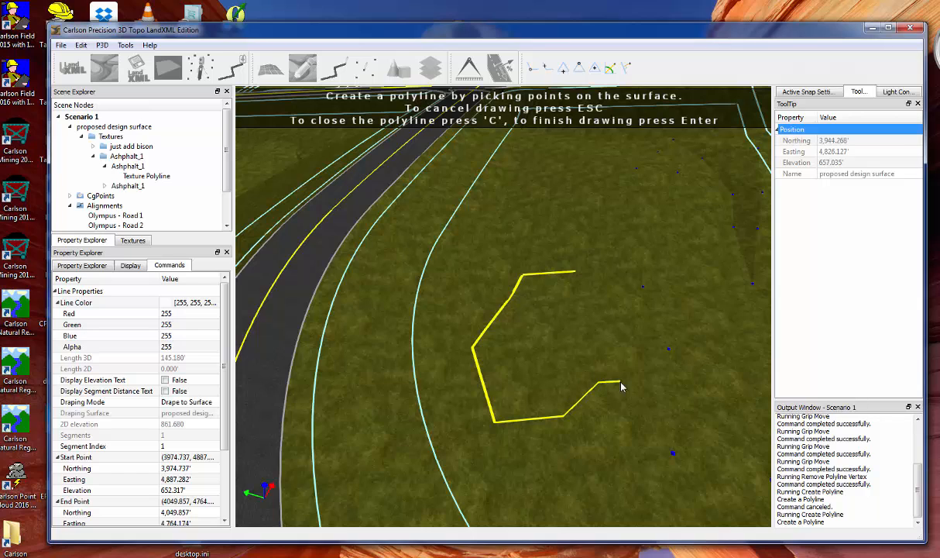
key("Return")
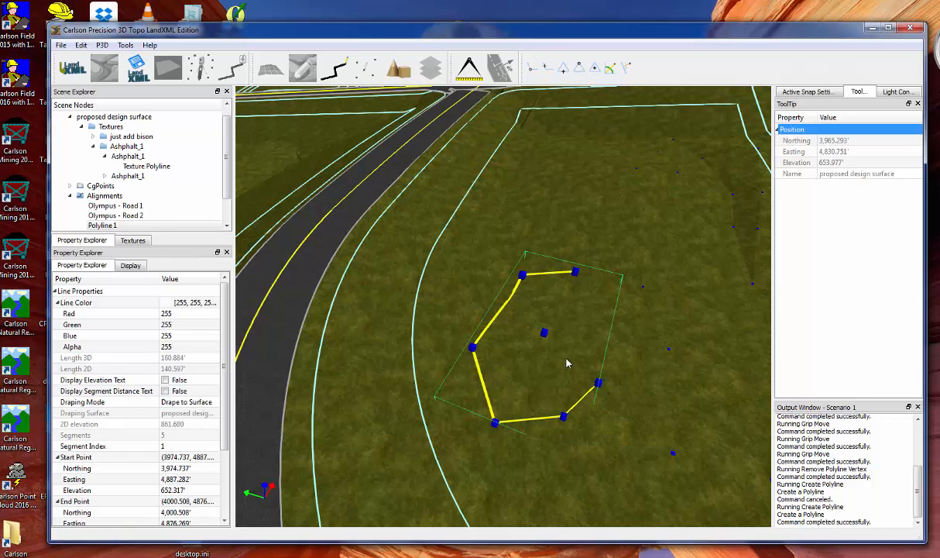
Examine the grips and line properties of the lot's boundary polyline, and clear the selection.
left_click(577, 379)
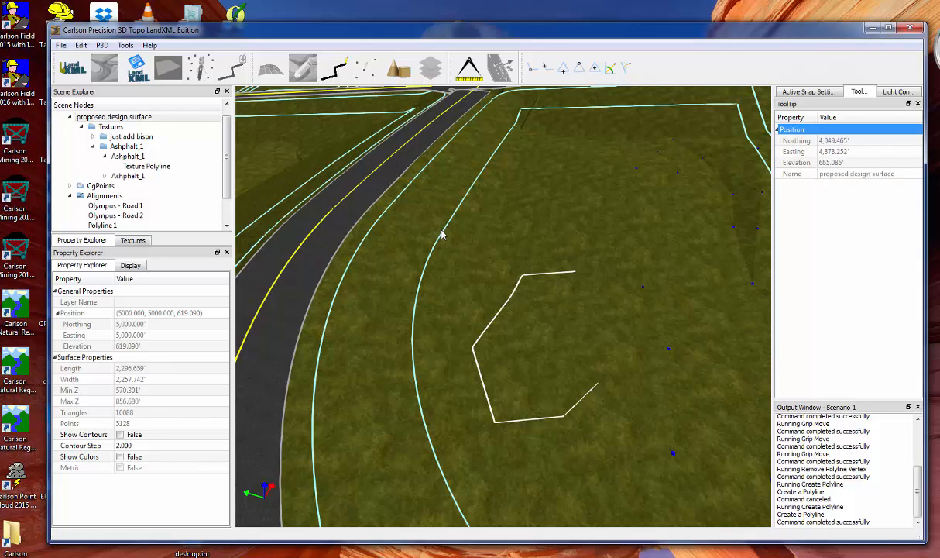
left_click(475, 161)
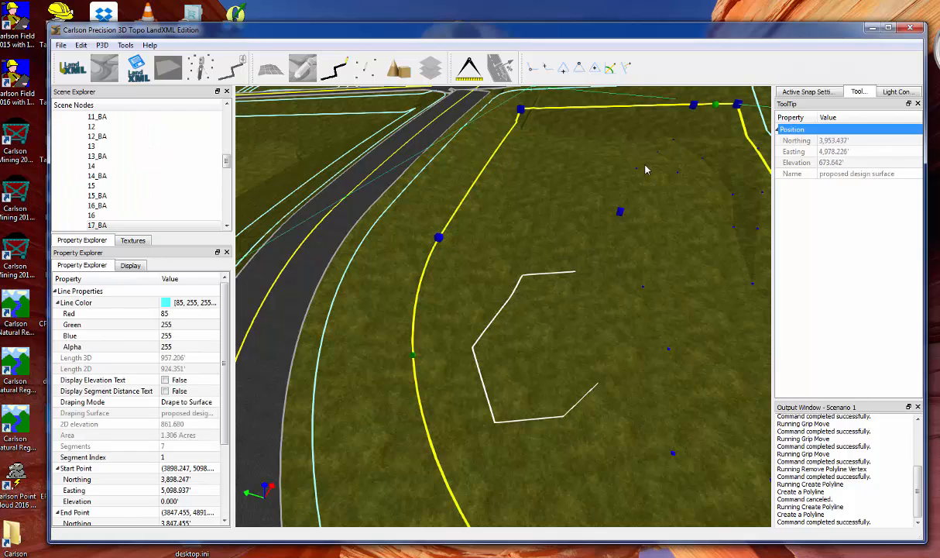
left_click(541, 280)
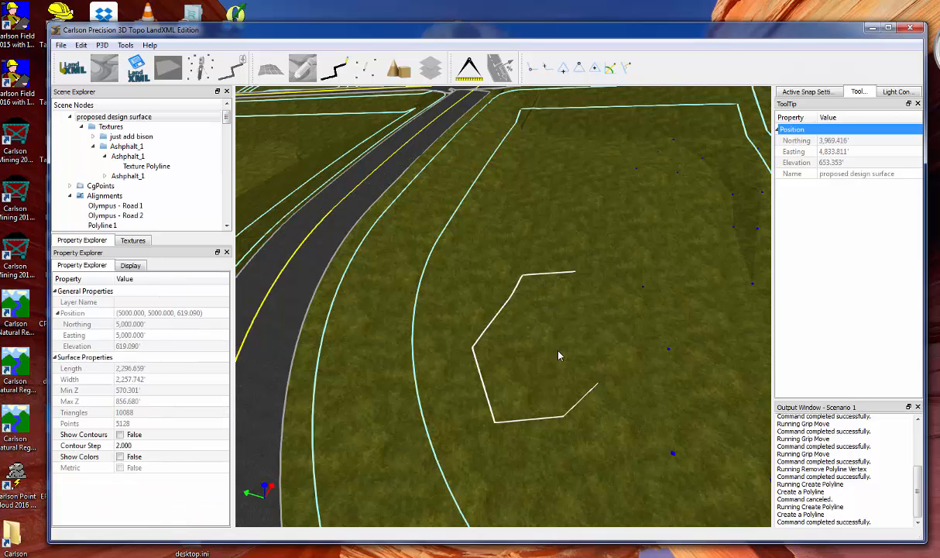
Activate the first object snap, continue the polyline from its open end through one more vertex, close it and deselect it.
left_click(532, 68)
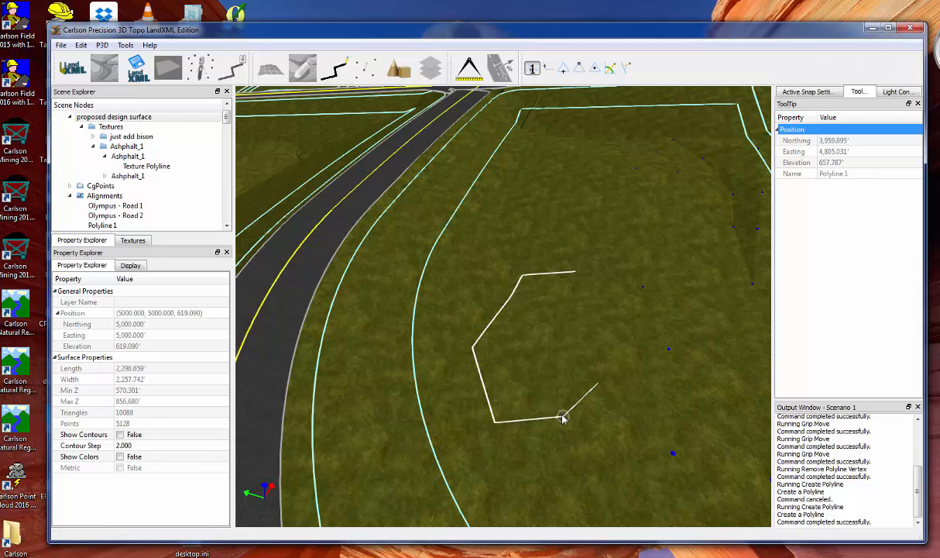
left_click(338, 73)
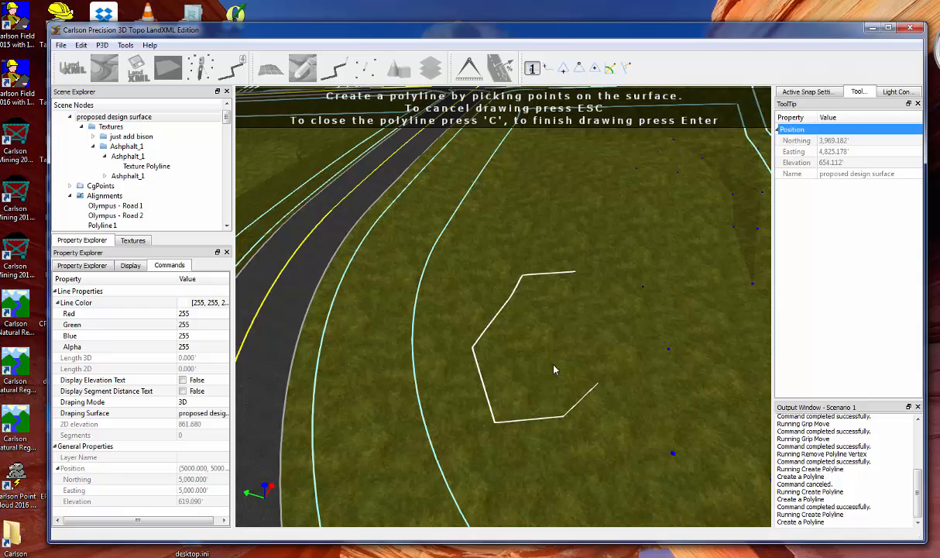
left_click(599, 387)
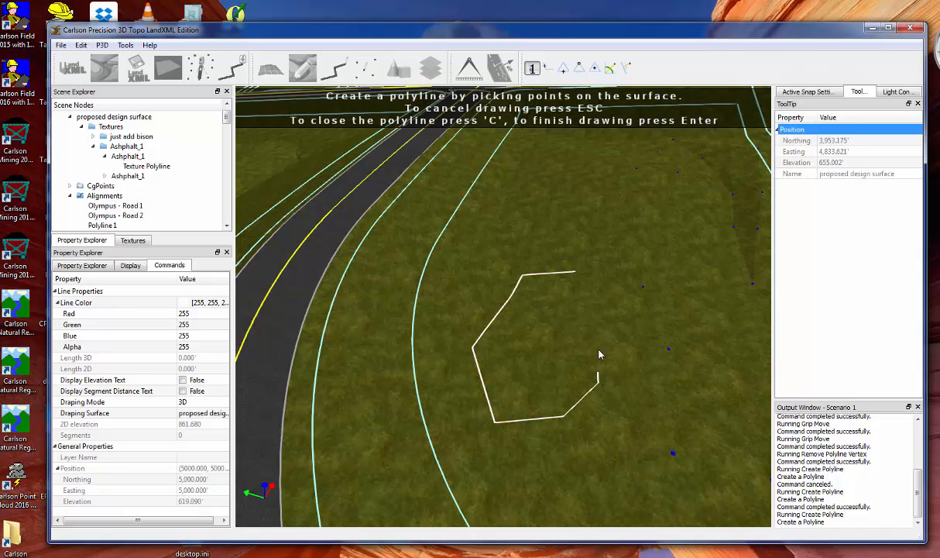
left_click(621, 334)
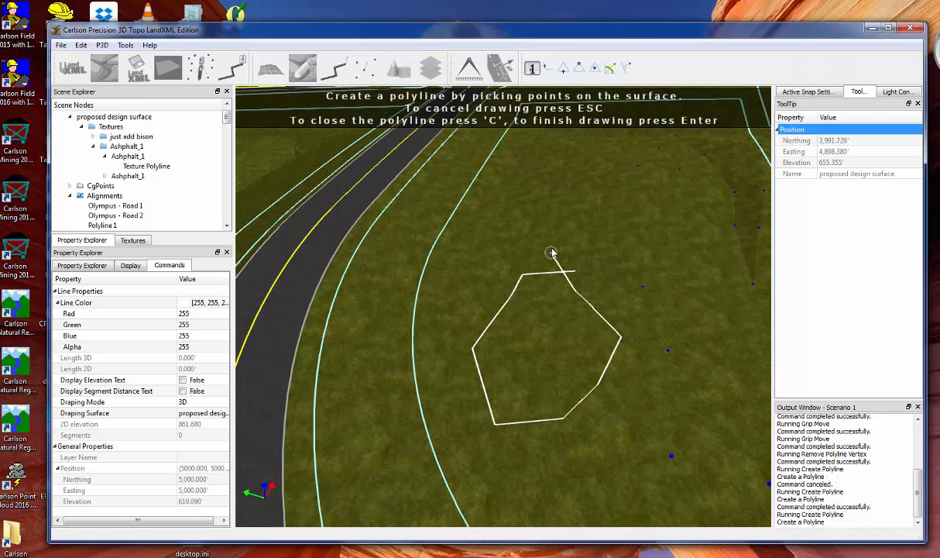
key("c")
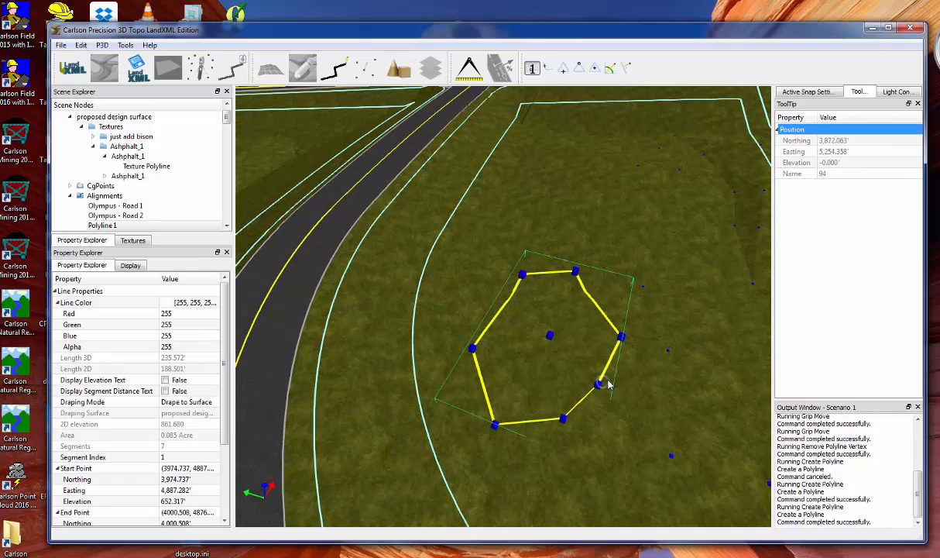
middle_click_drag(577, 340, 608, 305)
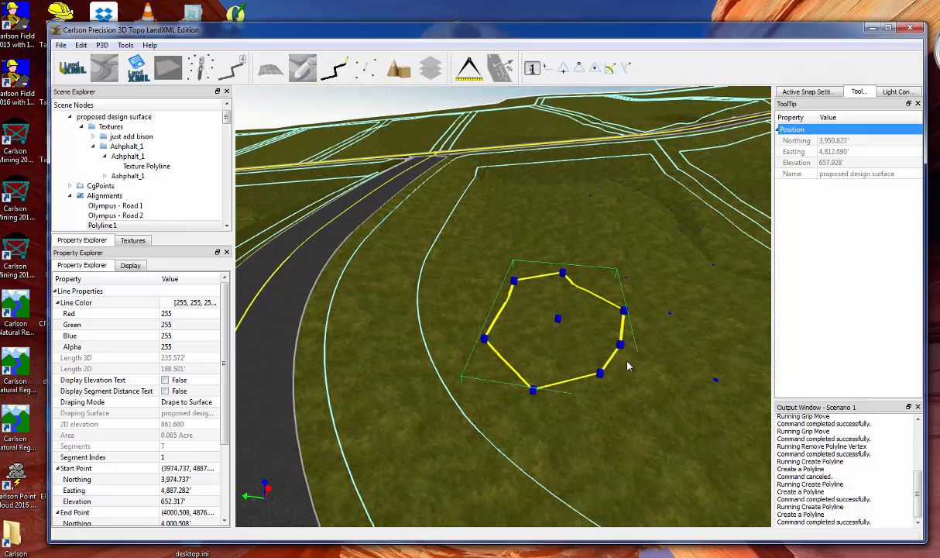
left_click(627, 391)
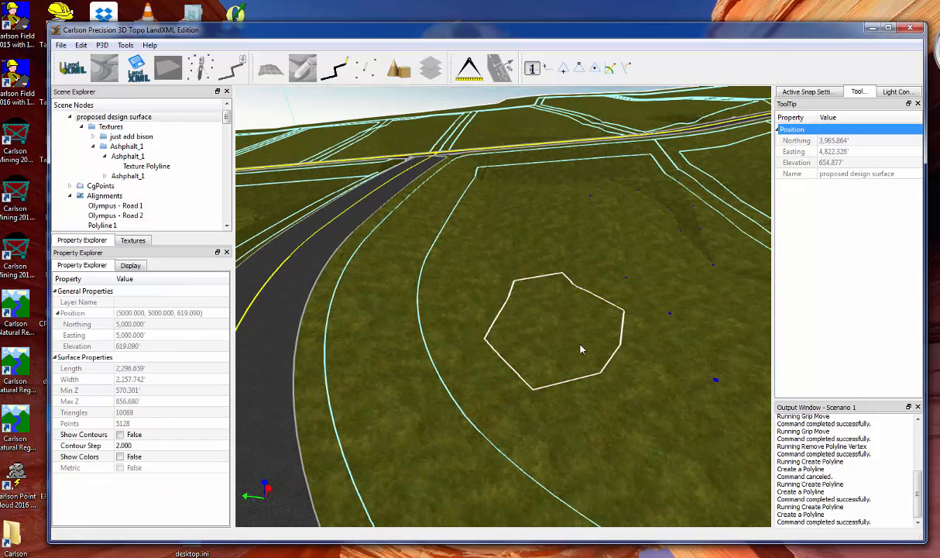
Apply the Sludge Pits ground texture to the area inside the closed polyline, and return to the surface's properties.
middle_click_drag(581, 348, 566, 359)
left_click(124, 237)
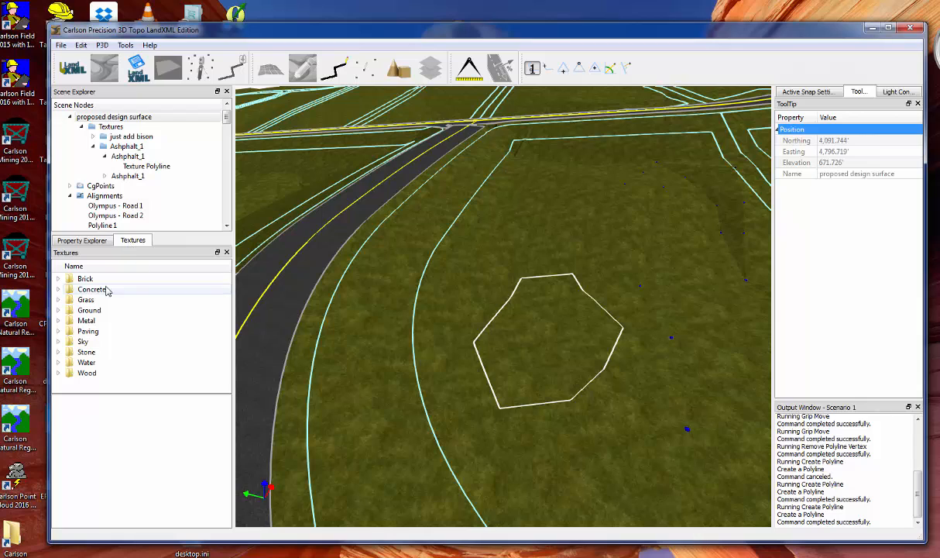
left_click(108, 310)
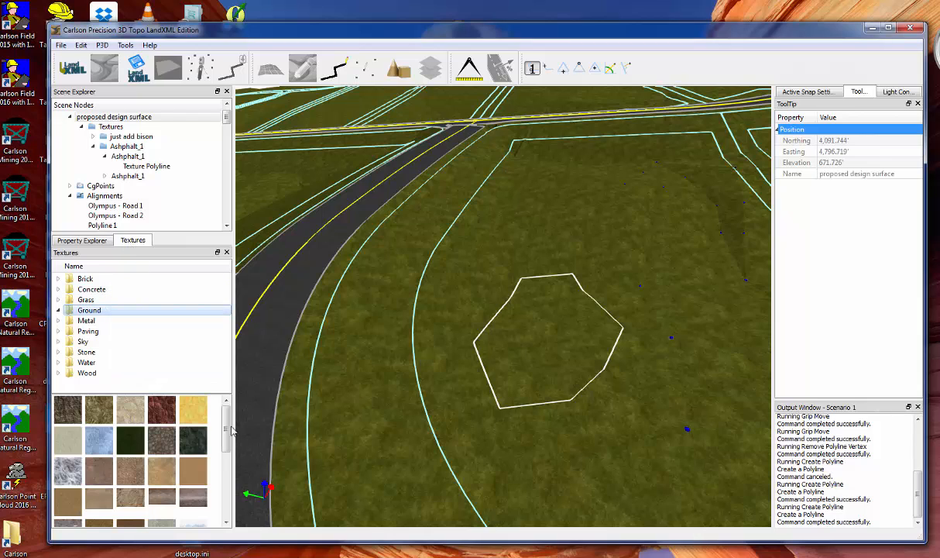
left_click_drag(228, 432, 548, 368)
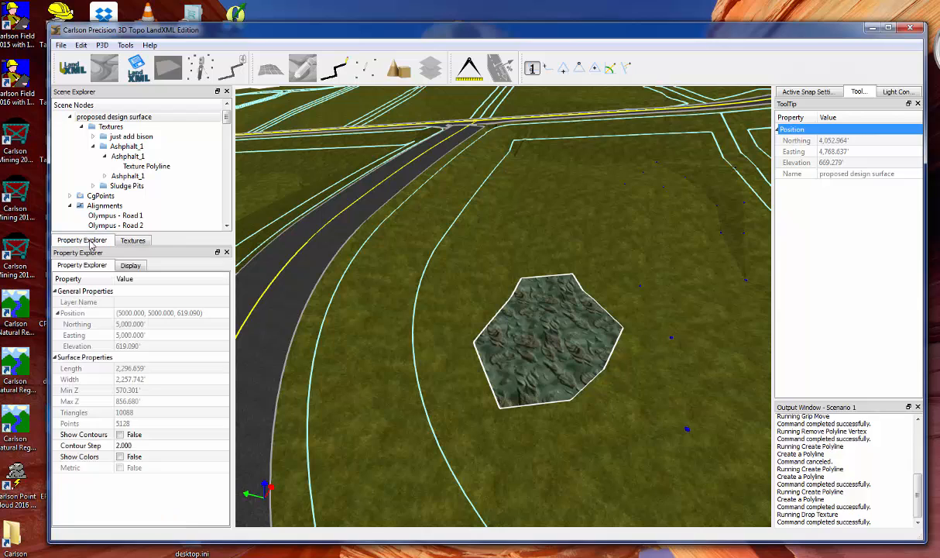
left_click(84, 239)
Undo the Sludge Pits texture drop, the polyline's closing and its creation, redoing and undoing the texture drop along the way.
key("ctrl+z")
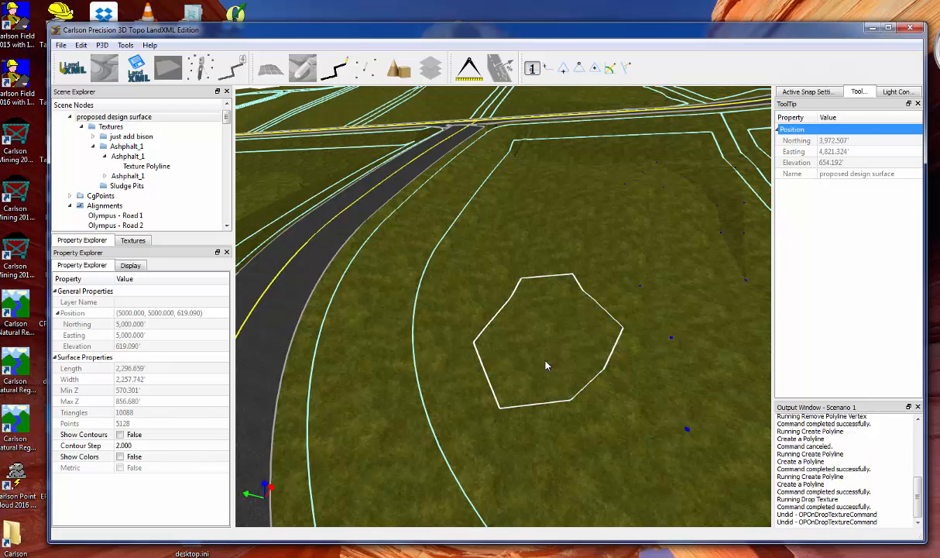
key("ctrl+y")
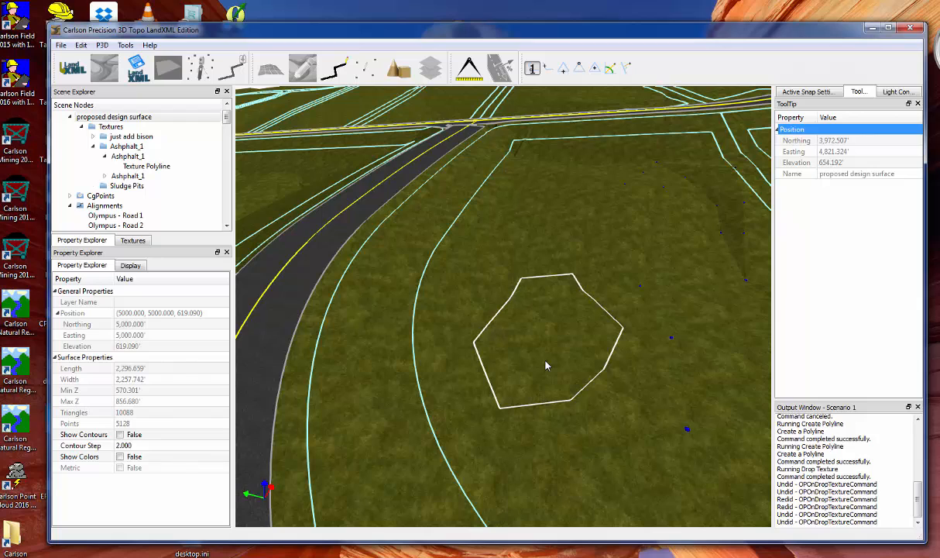
key("ctrl+z")
key("ctrl+z")
key("ctrl+z")
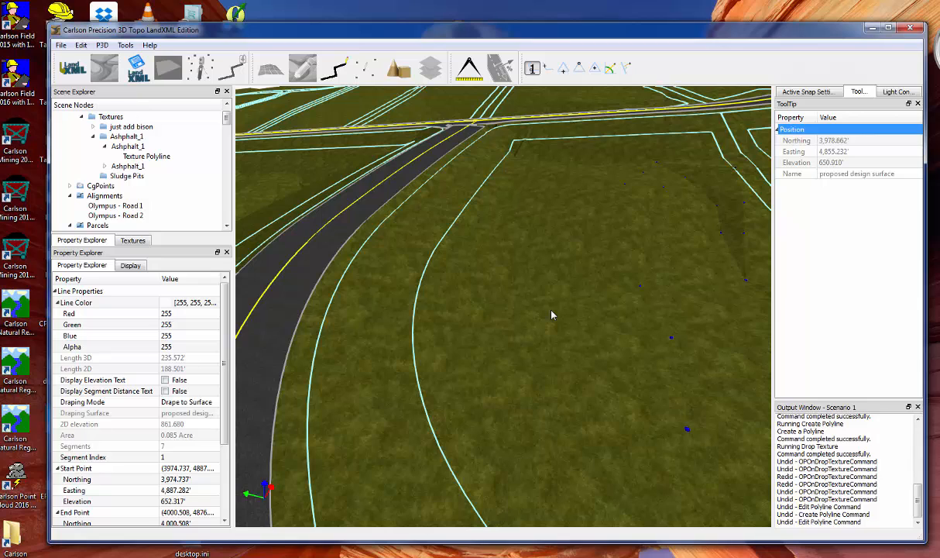
Redo the polyline's creation, its closing edits and the Sludge Pits texture drop.
key("ctrl+y")
key("ctrl+y")
key("ctrl+y")
key("ctrl+y")
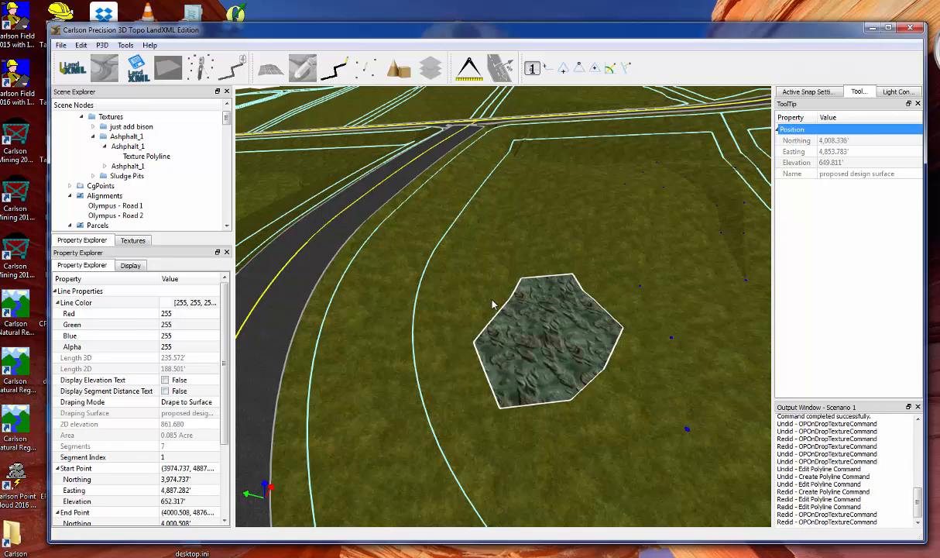
Select the texture inside the closed polyline and show the surface texture properties of its Sludge Pits node.
left_click_drag(553, 324, 555, 352)
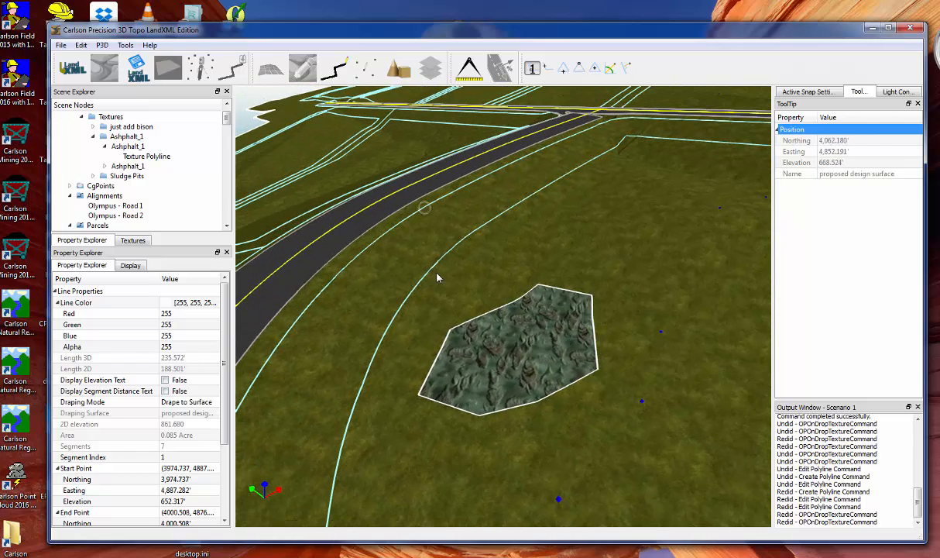
right_click(617, 269)
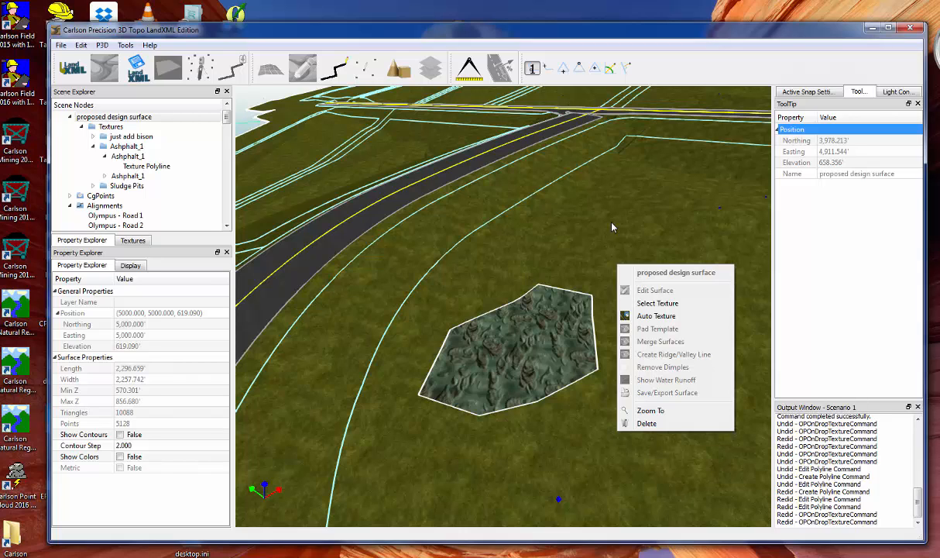
left_click(612, 227)
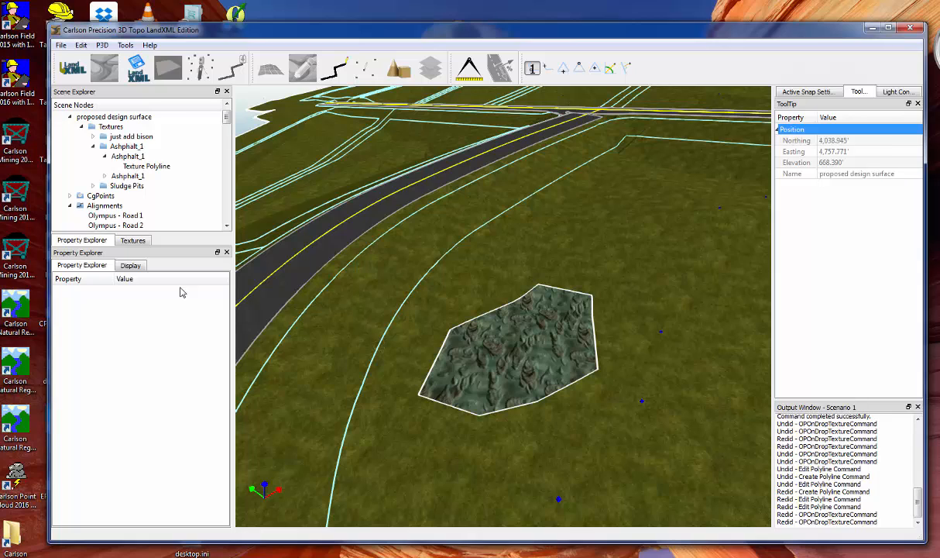
right_click(535, 341)
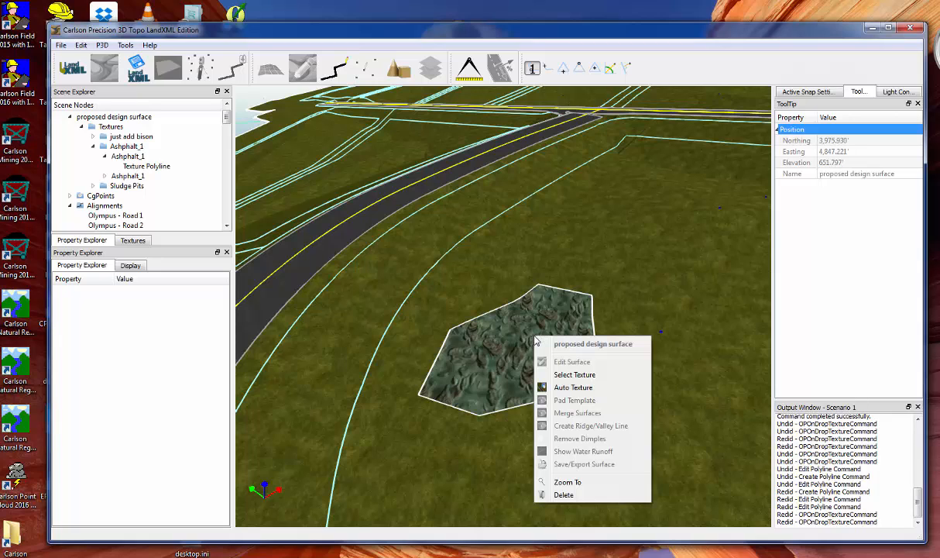
left_click(573, 374)
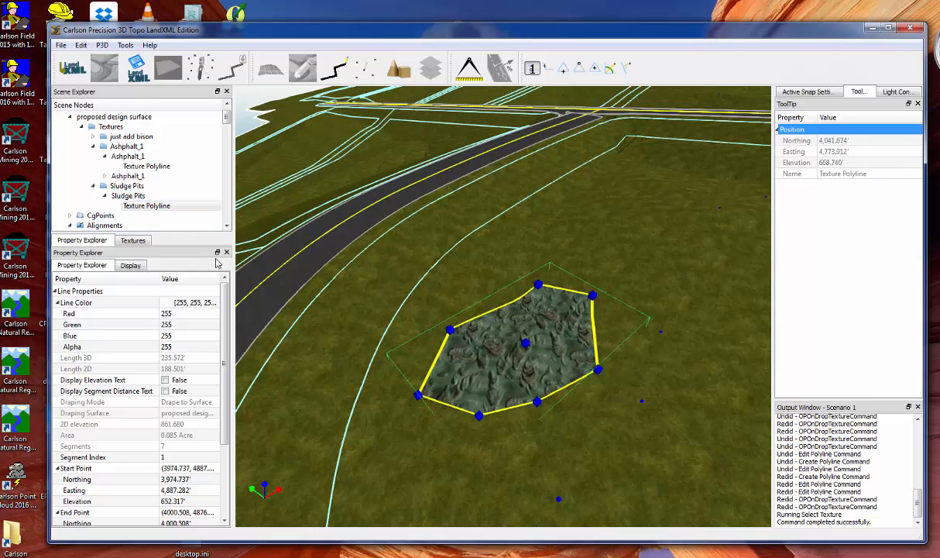
left_click(130, 196)
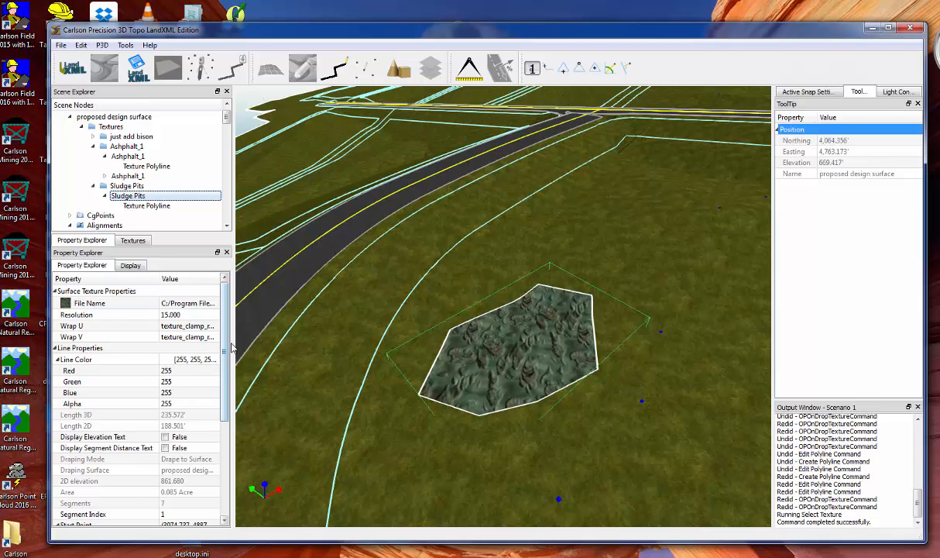
left_click_drag(234, 338, 245, 339)
Try the Sludge Pits texture at a resolution of 5, and set its resolution to 35.
left_click(196, 316)
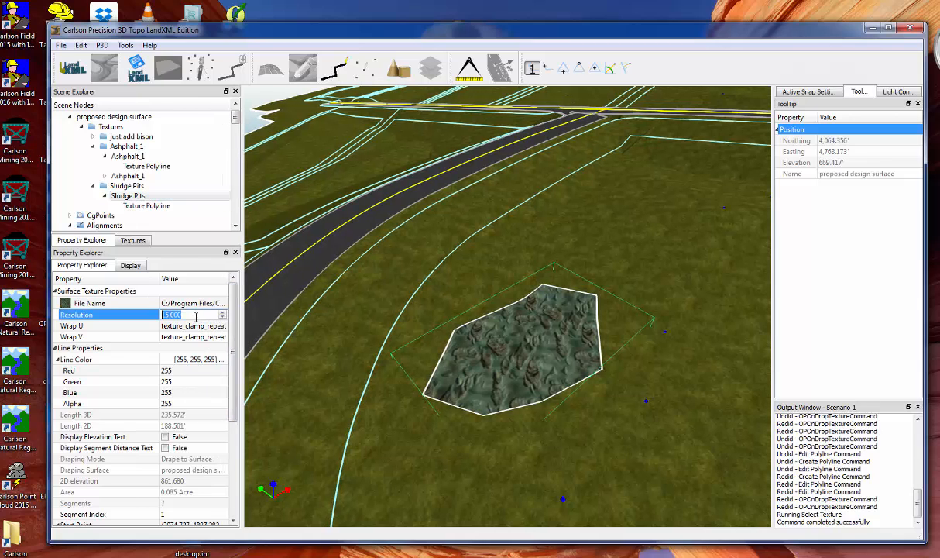
key("Return")
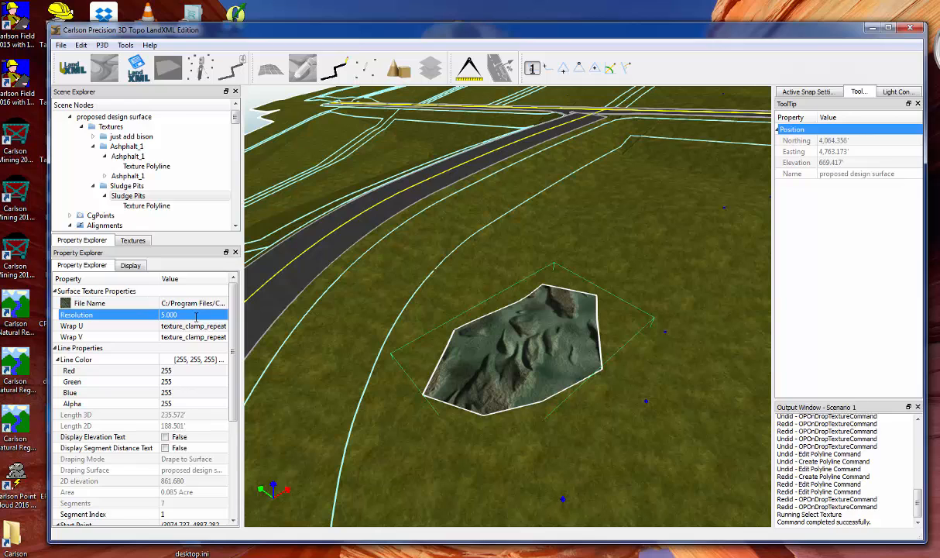
left_click(196, 317)
type("35")
key("Return")
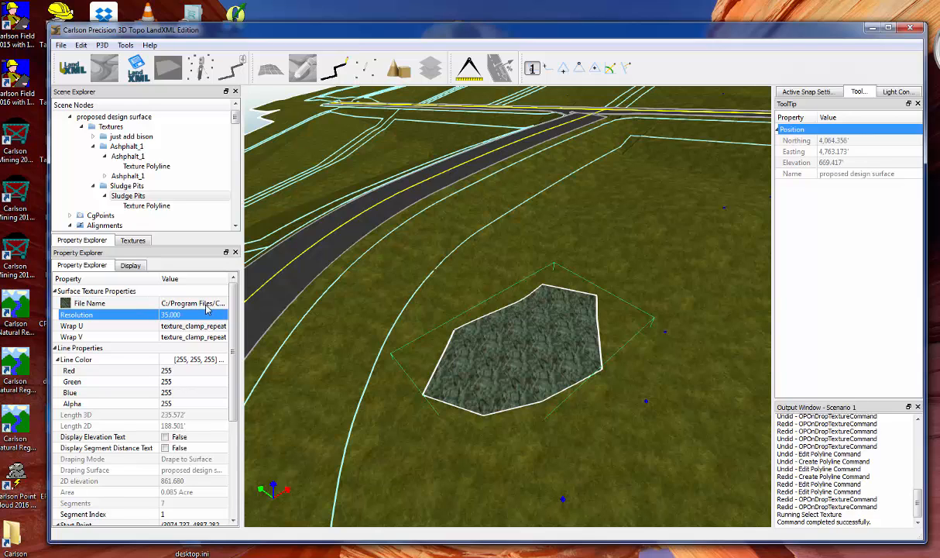
Replace the polygon's texture image with CrackedGround_1-6.jpg from the Ground textures folder.
left_click(206, 304)
left_click(222, 306)
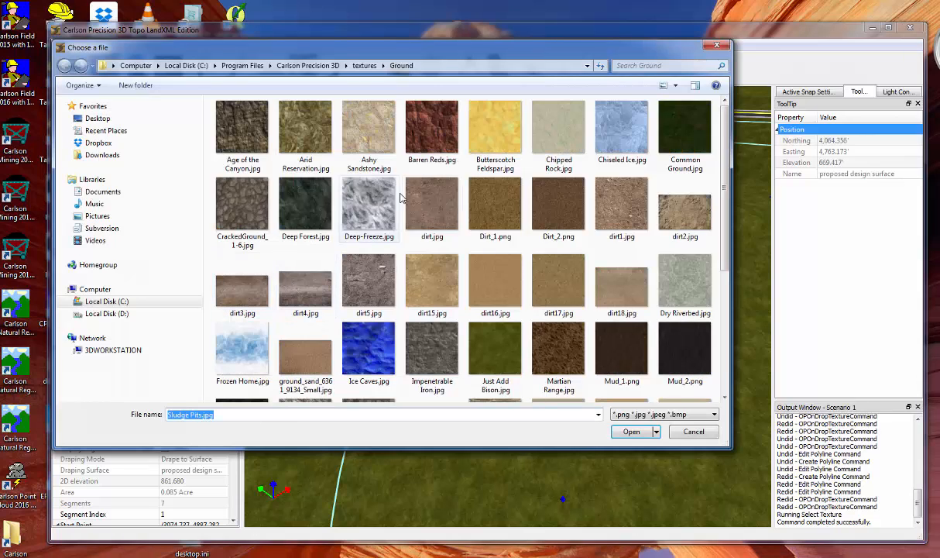
double_click(246, 206)
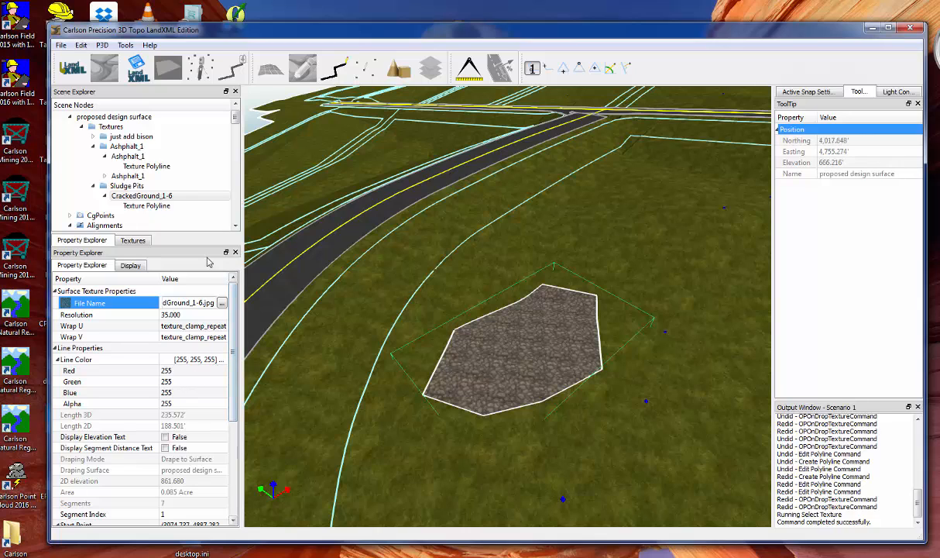
Deselect the textured polygon and browse the Shapes, Road Furniture and Survey categories of the 3D object gallery.
left_click(498, 267)
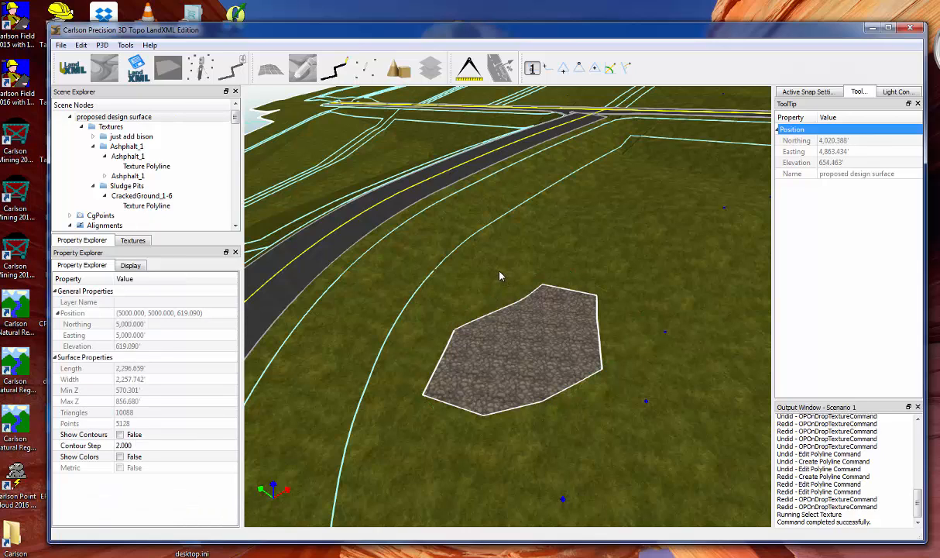
left_click(399, 76)
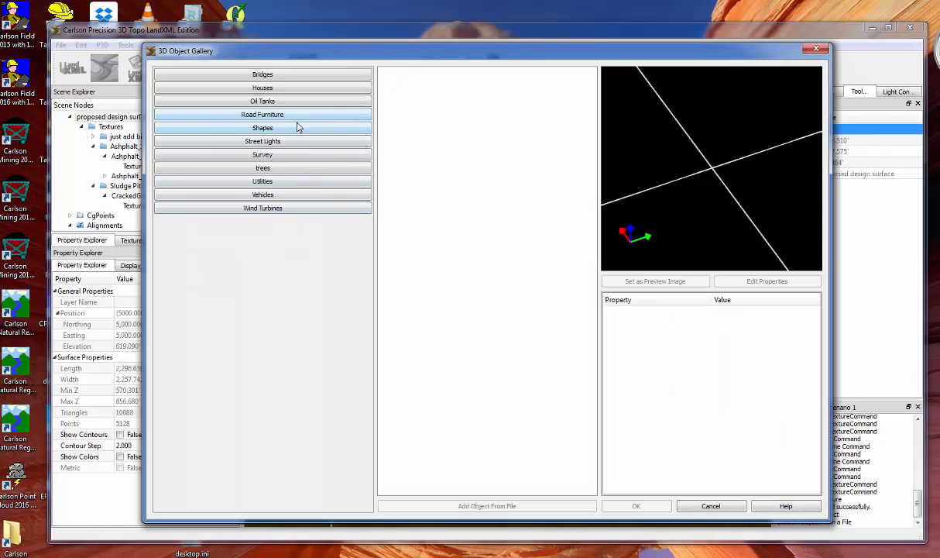
left_click(298, 132)
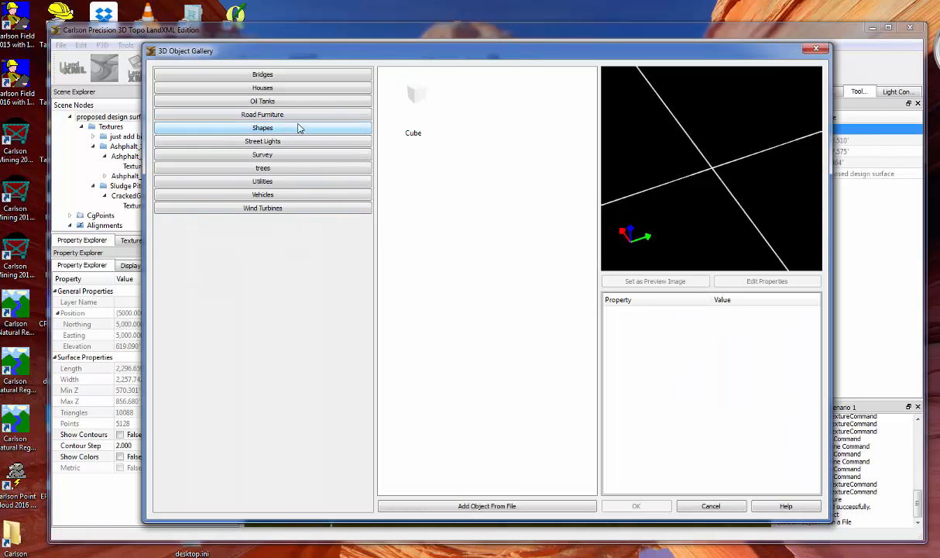
left_click(300, 115)
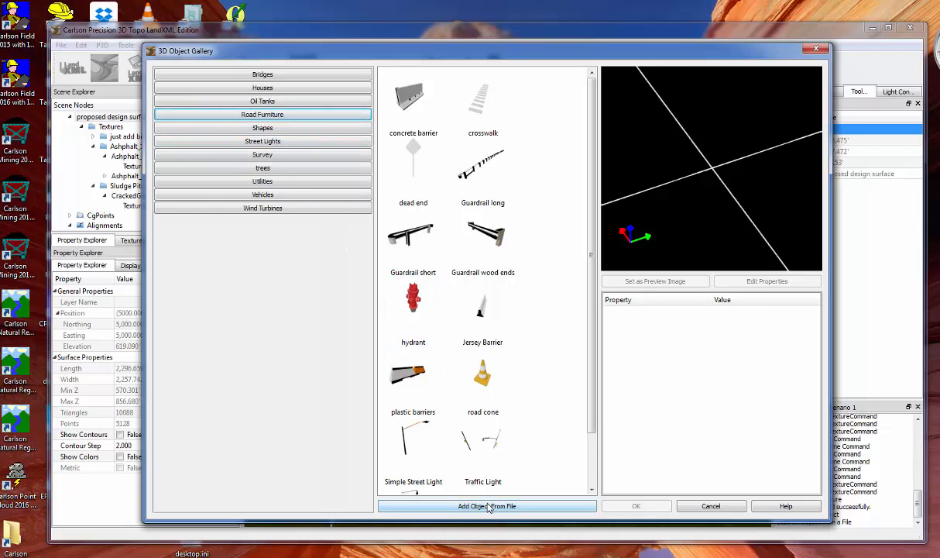
left_click(288, 153)
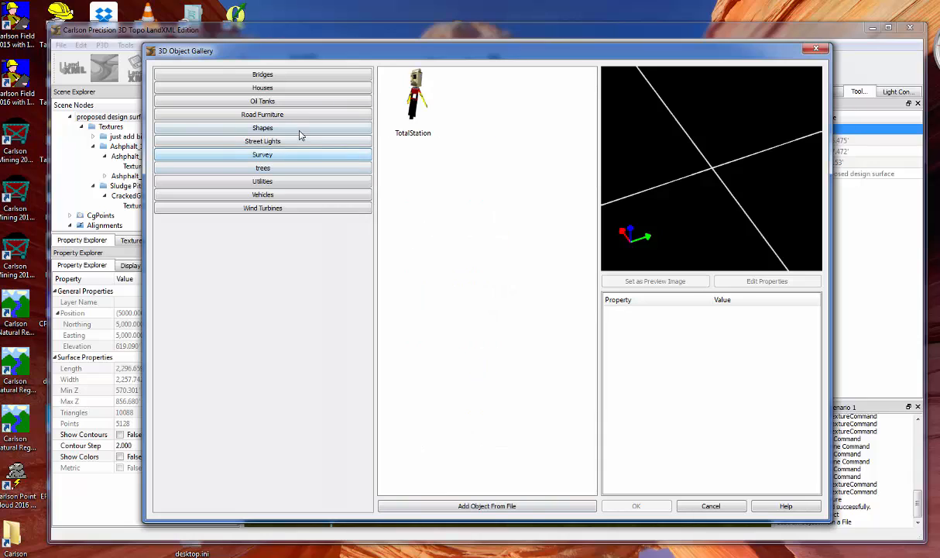
left_click(293, 128)
left_click(306, 117)
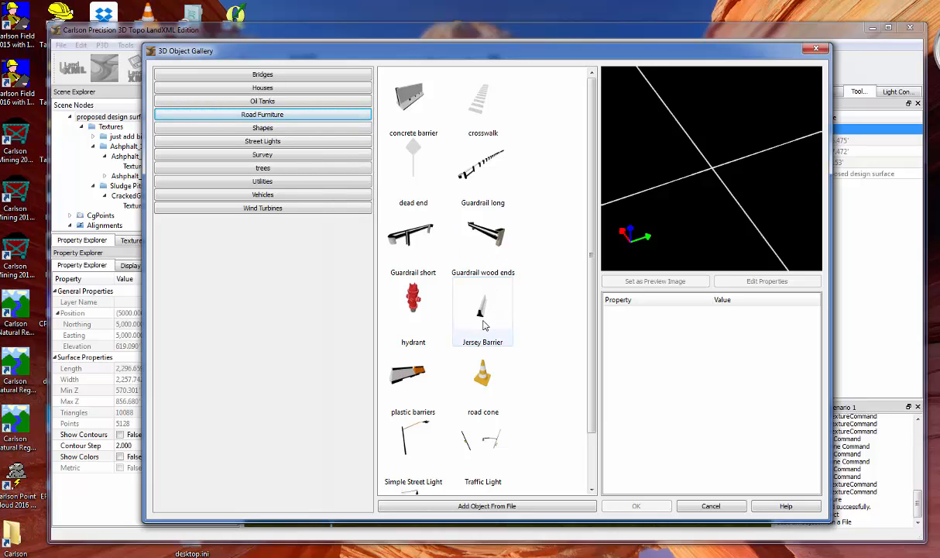
Insert three Guardrail short objects in a row on the asphalt road, between its yellow centerline and the edge nearest the polygon.
double_click(414, 248)
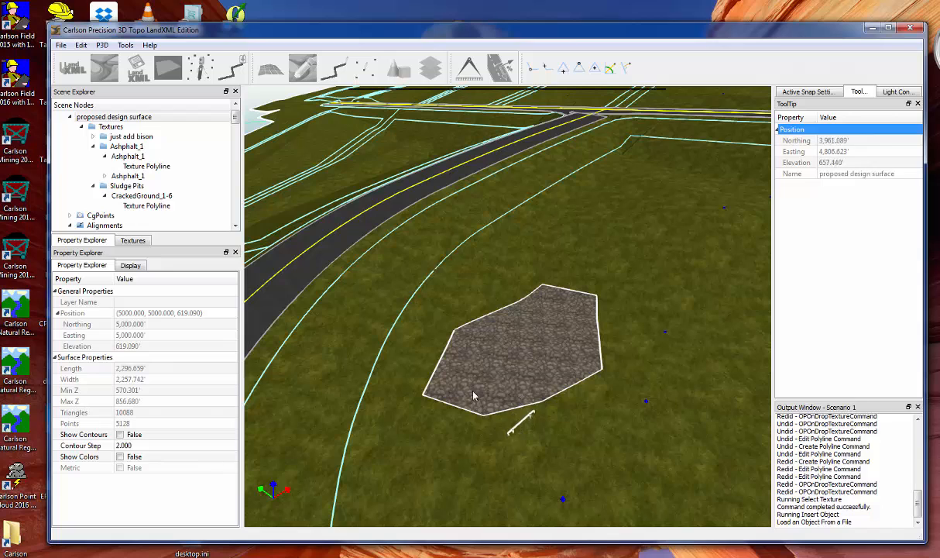
left_click(347, 246)
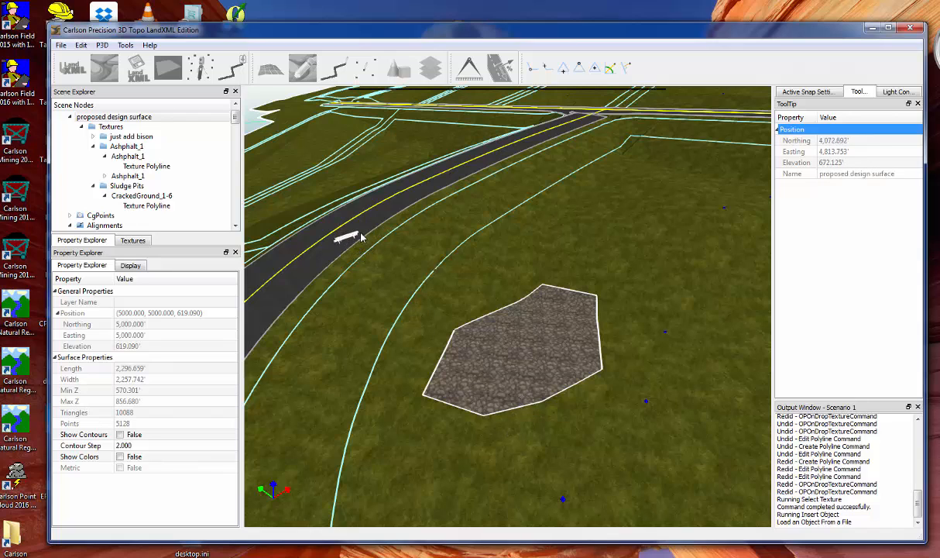
left_click(400, 215)
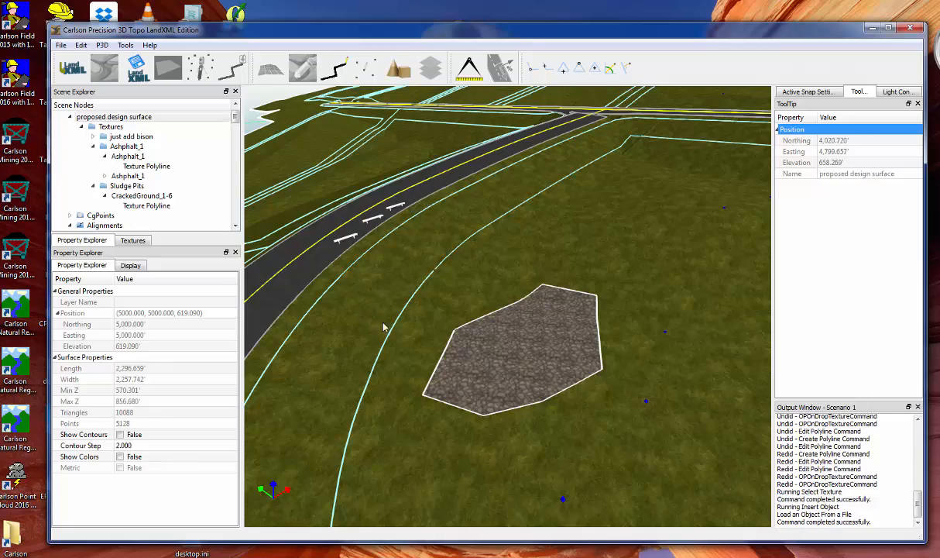
Move and rotate the middle guardrail so it sits parallel to and against the edge of the road.
middle_click_drag(383, 326, 494, 312)
middle_click_drag(333, 324, 585, 321)
scroll(497, 298, "up", 1)
scroll(498, 287, "up", 4)
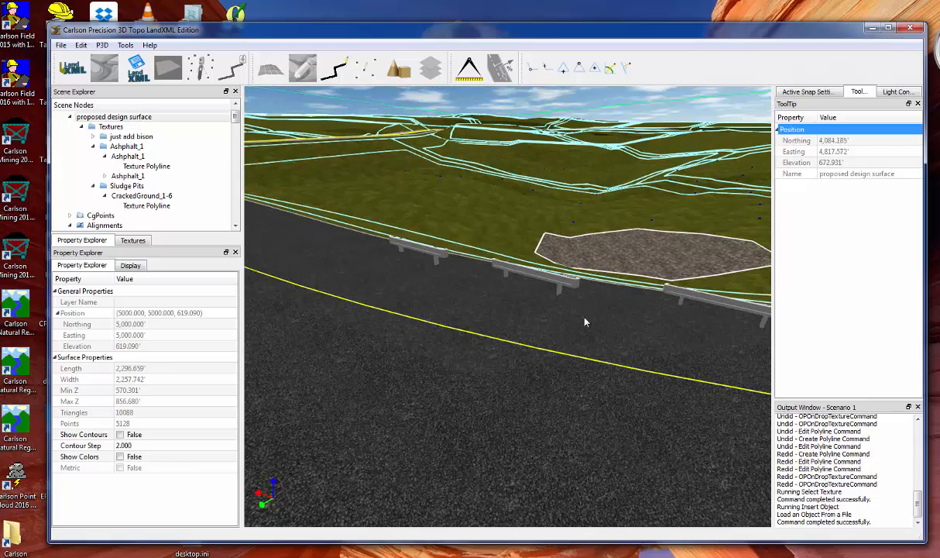
left_click(535, 279)
middle_click_drag(514, 304, 395, 354)
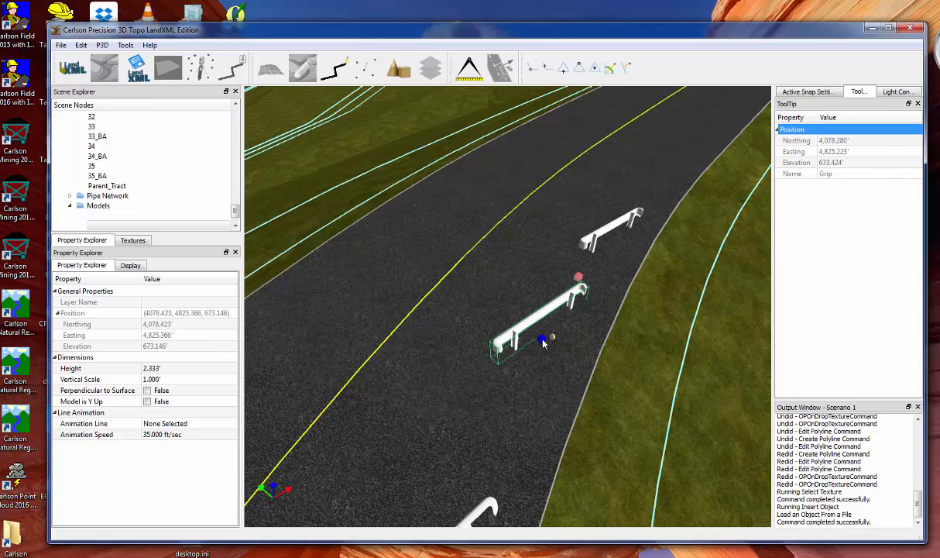
left_click_drag(540, 346, 511, 364)
left_click_drag(556, 296, 562, 280)
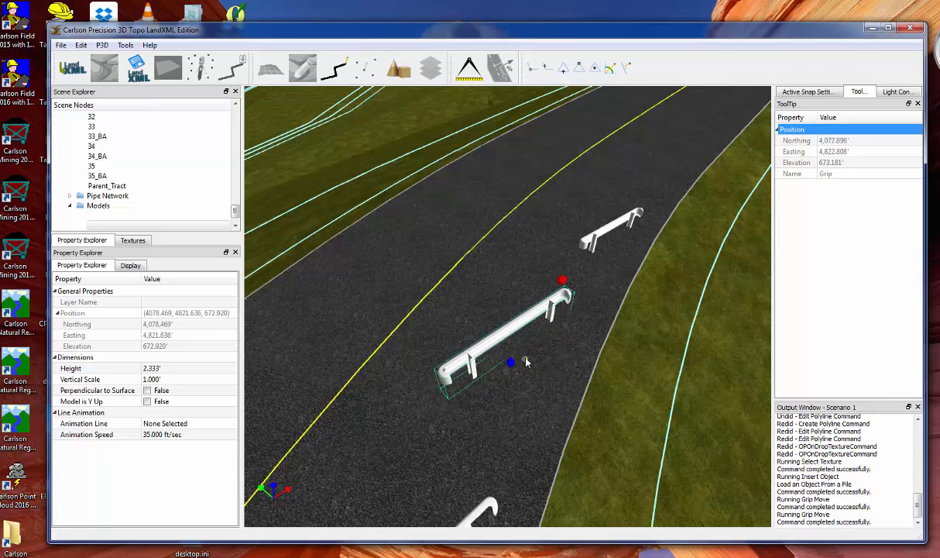
left_click_drag(525, 362, 592, 360)
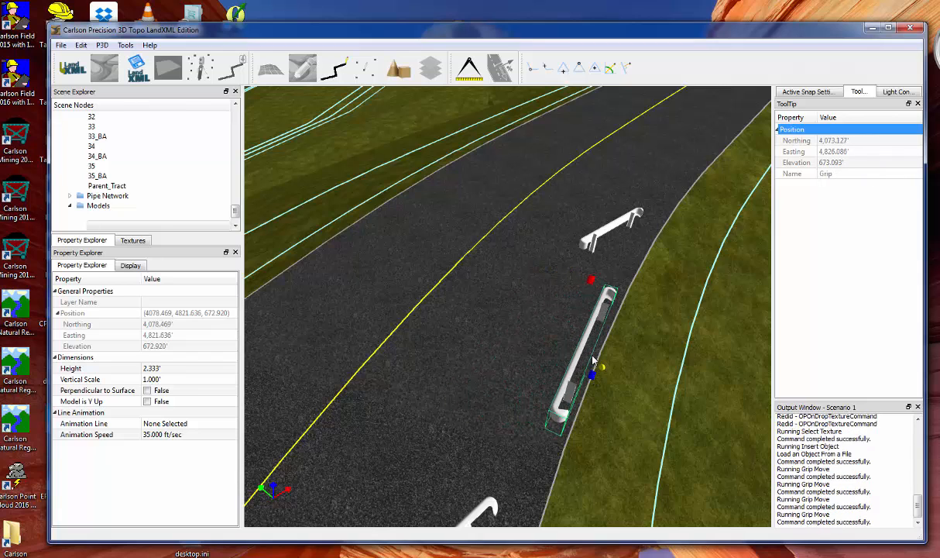
Rotate the farthest guardrail and move it to the road edge, in line with the middle guardrail.
left_click(617, 228)
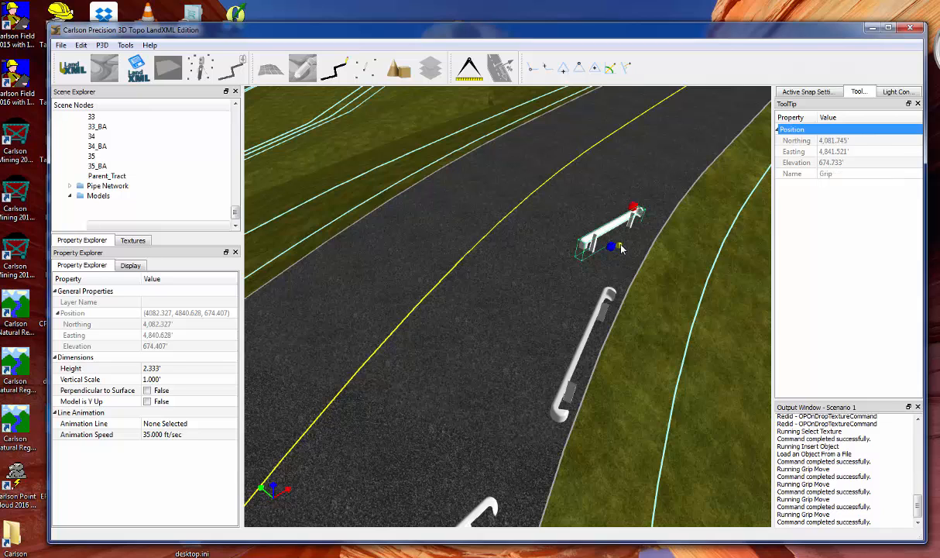
left_click(610, 246)
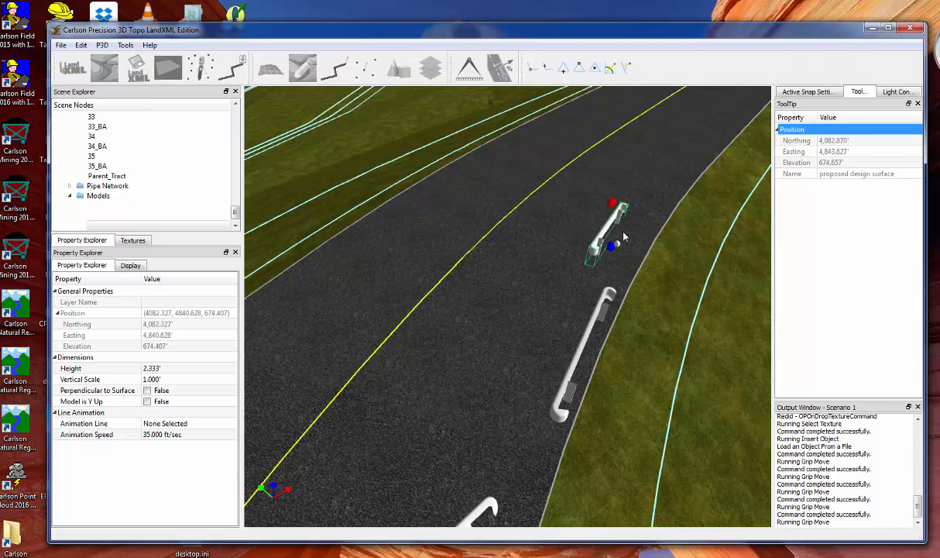
left_click(616, 248)
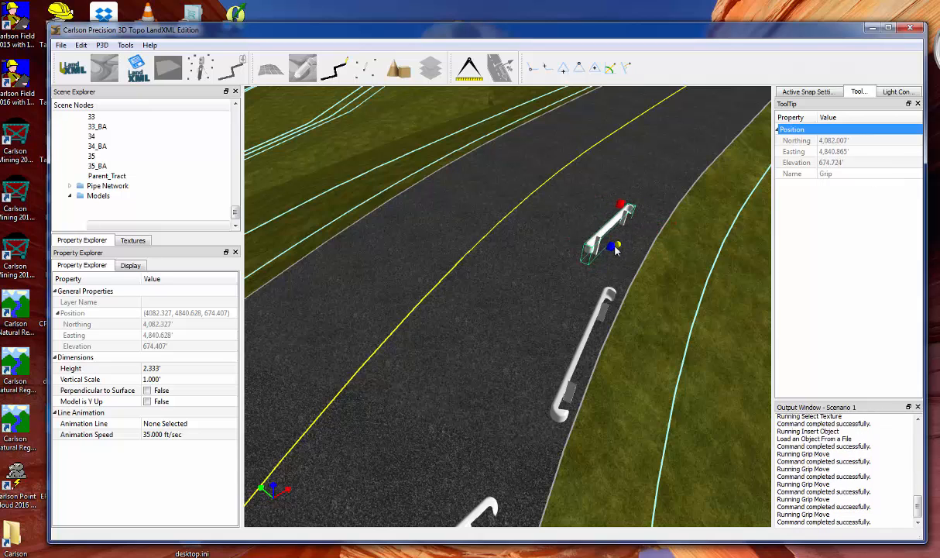
left_click(611, 246)
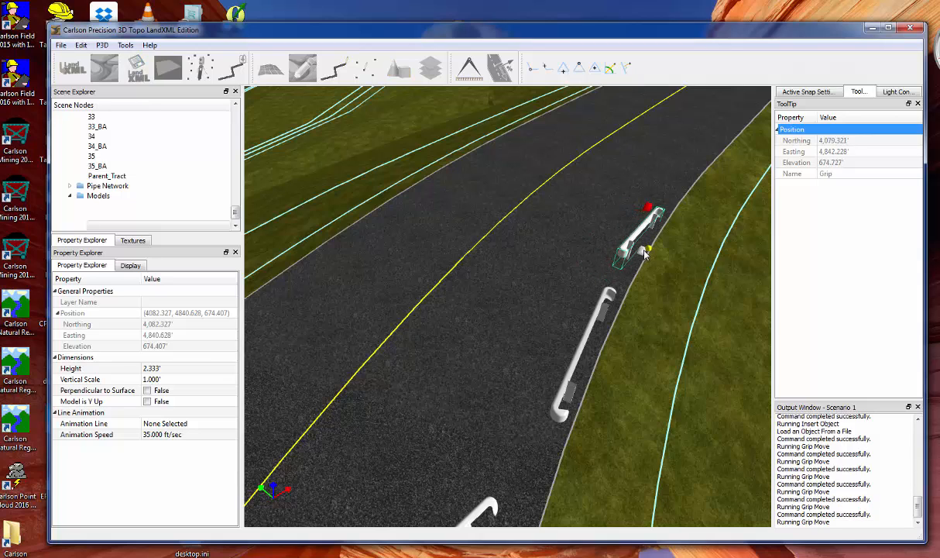
left_click(653, 250)
left_click(653, 251)
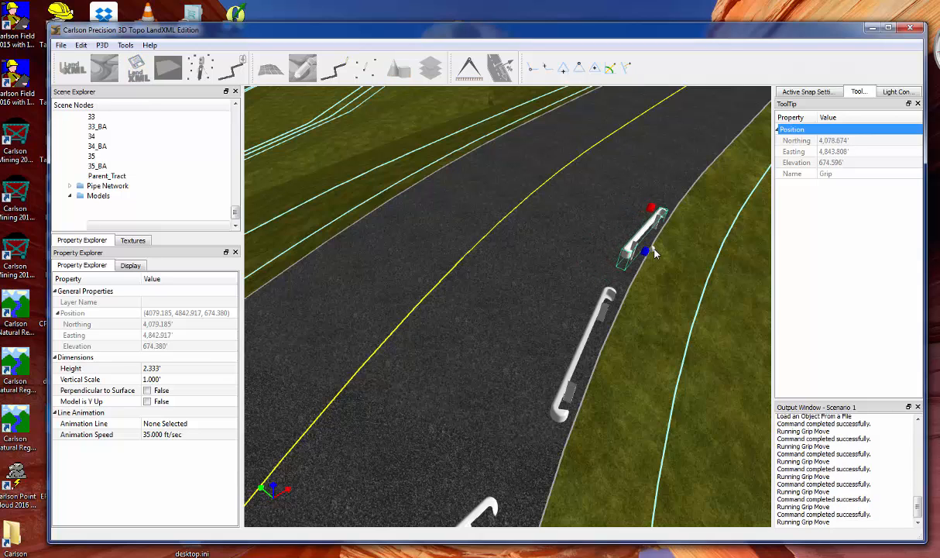
left_click(652, 252)
Move the nearest guardrail to the road edge, rotate it to continue the row along the curve, and deselect it.
scroll(649, 301, "down", 2)
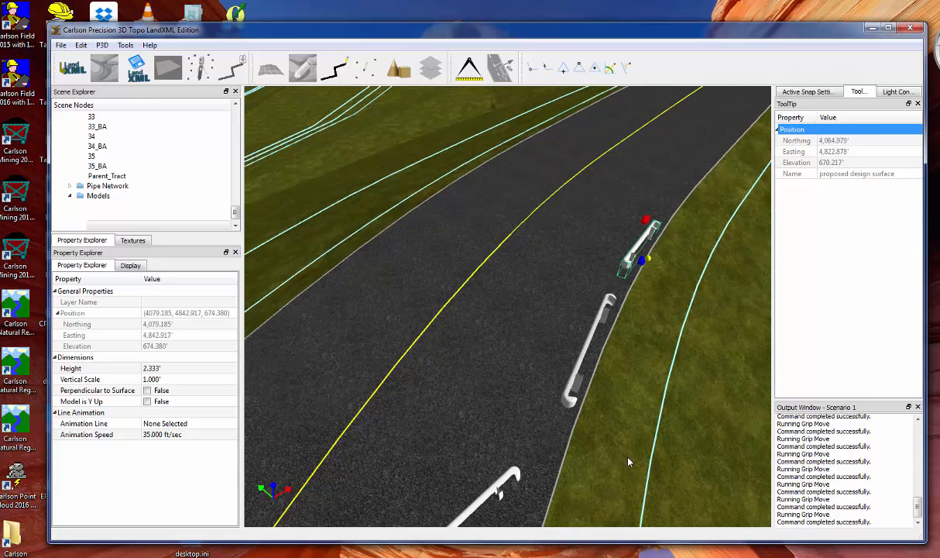
middle_click_drag(629, 464, 656, 393)
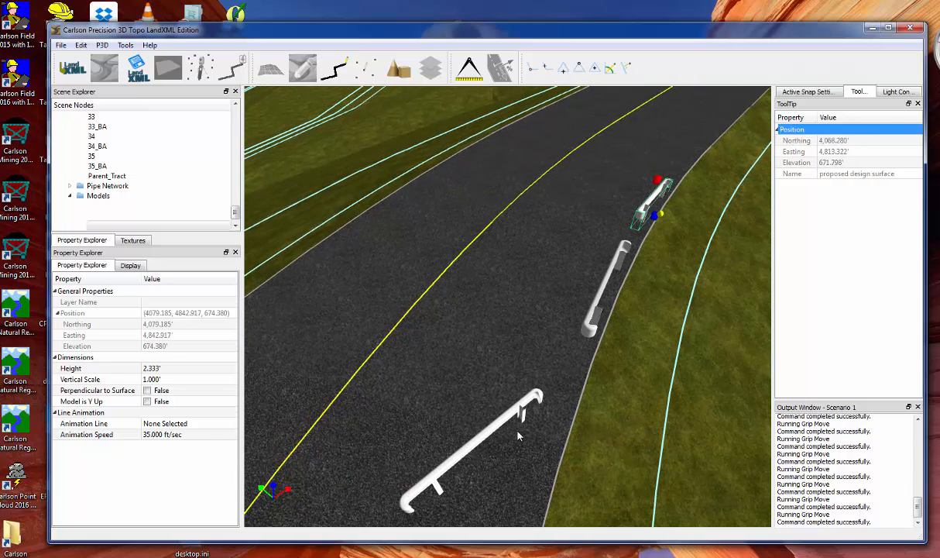
left_click(472, 451)
left_click(479, 476)
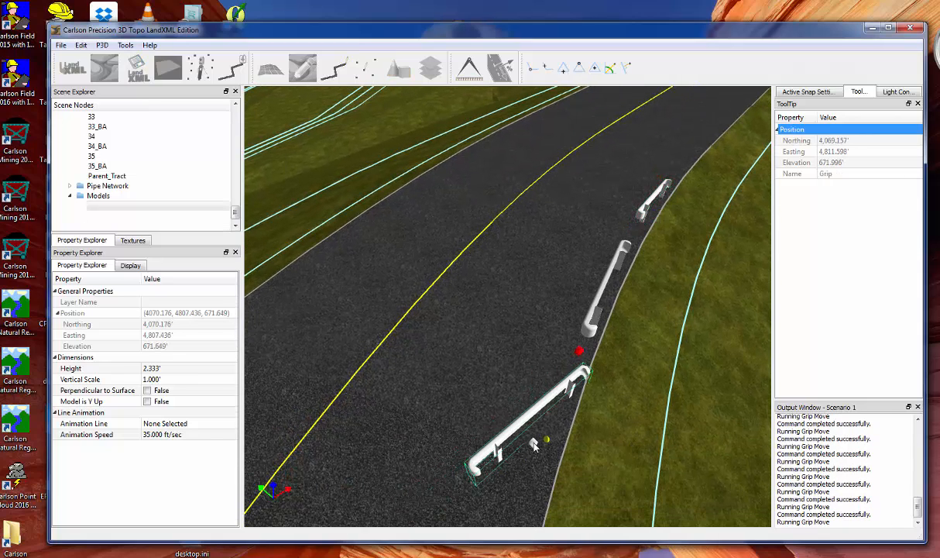
left_click(570, 439)
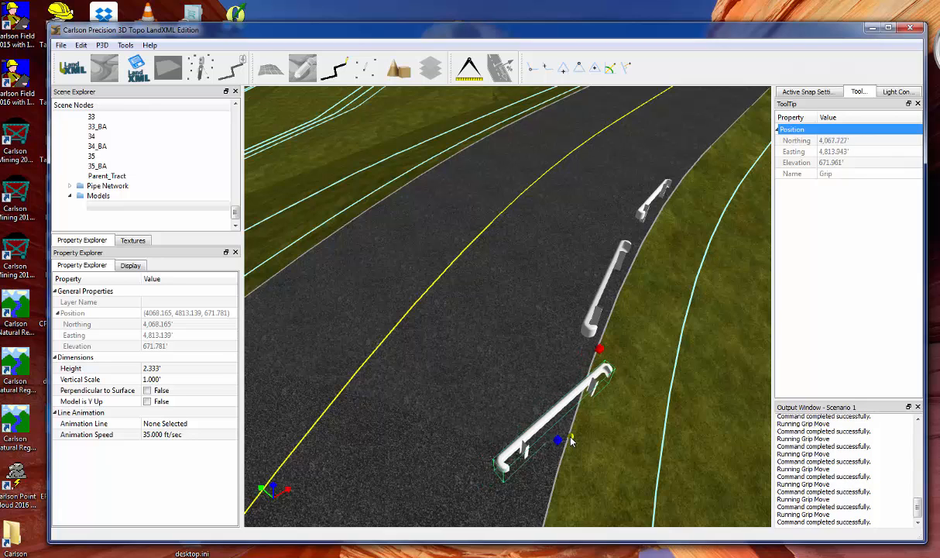
left_click(570, 439)
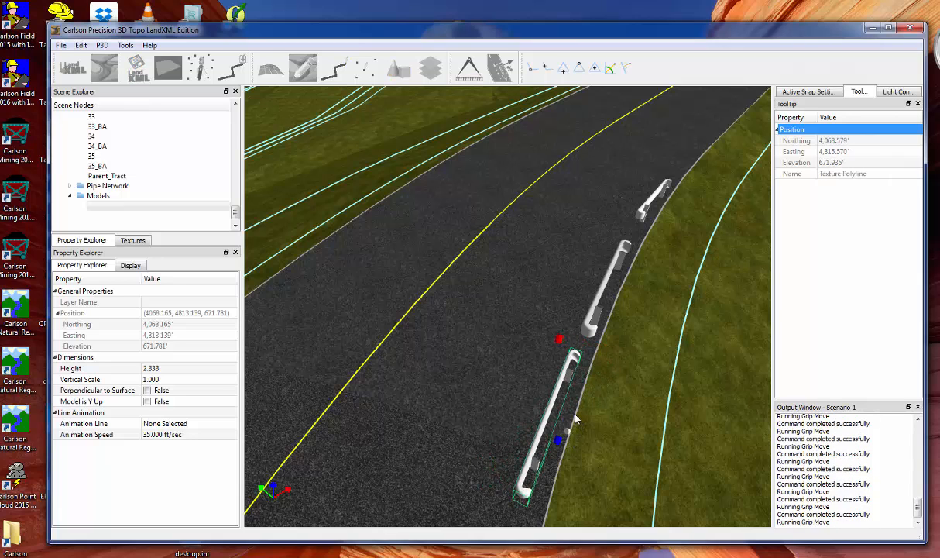
left_click(576, 421)
middle_click_drag(475, 428, 517, 416)
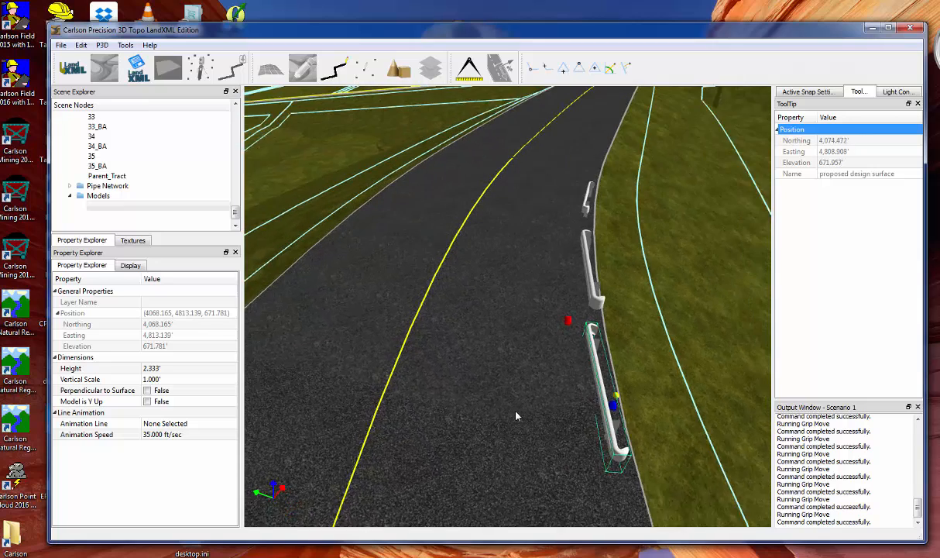
left_click(520, 413)
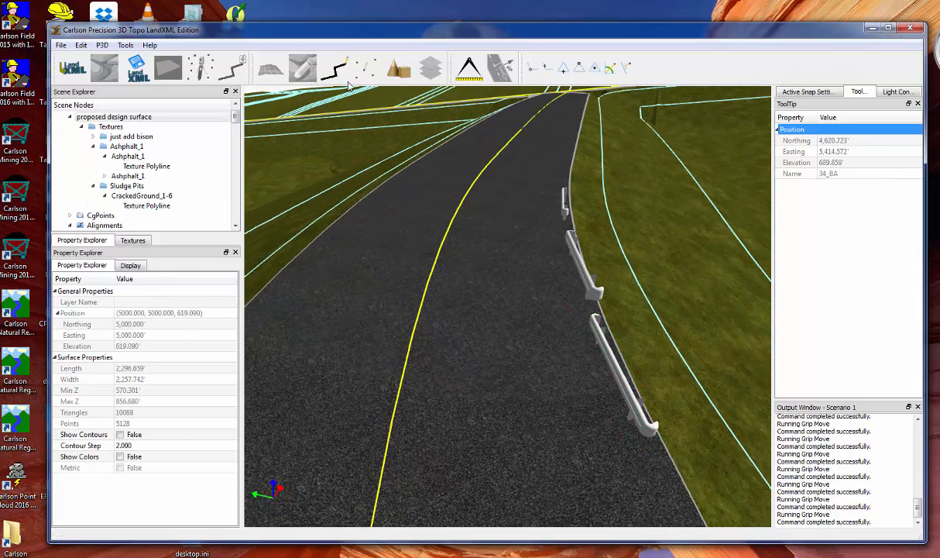
Insert the 2010 Audi A8 from the Vehicles category onto the road beside the guardrails and select it.
left_click(391, 68)
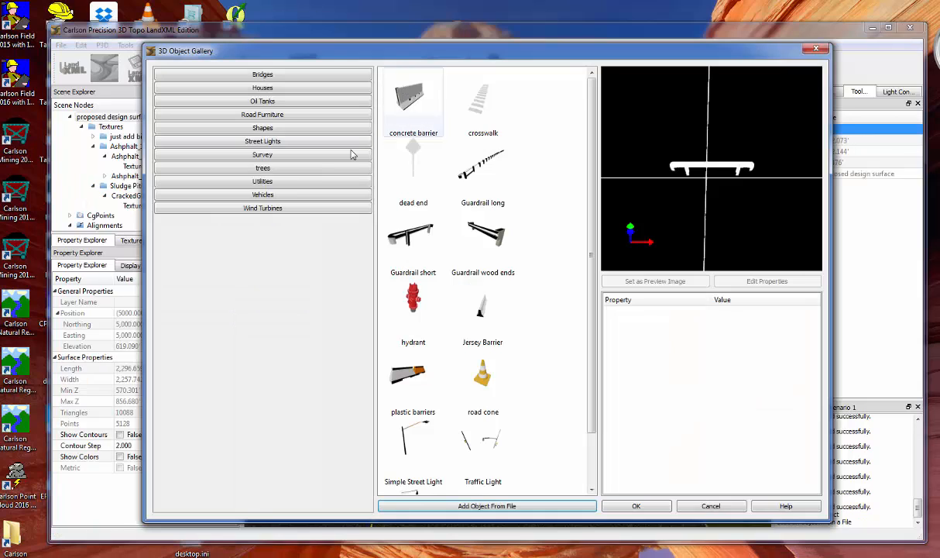
left_click(291, 196)
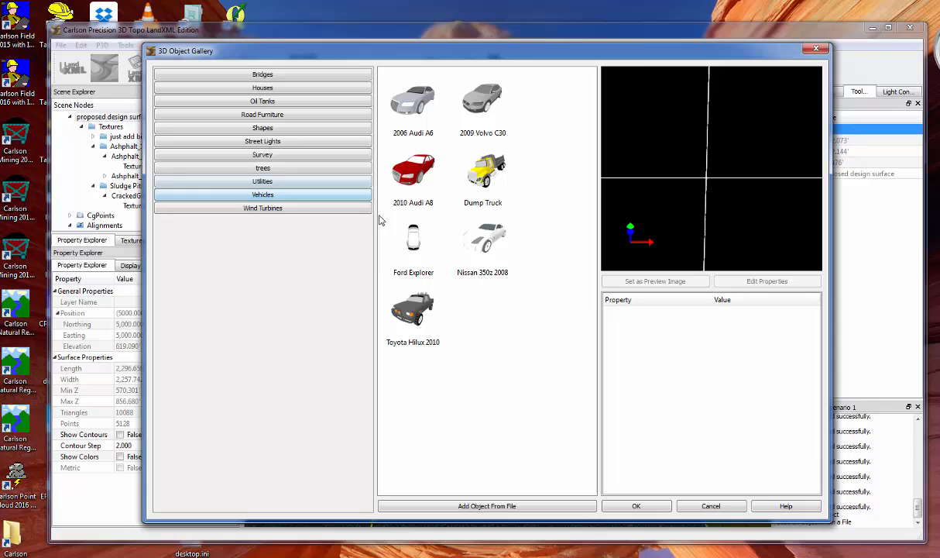
double_click(410, 178)
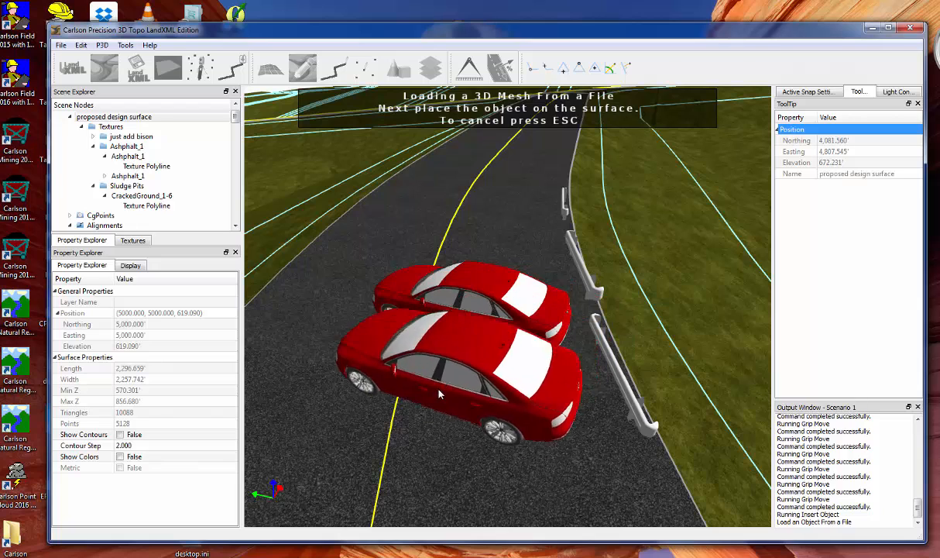
left_click(461, 329)
left_click(462, 329)
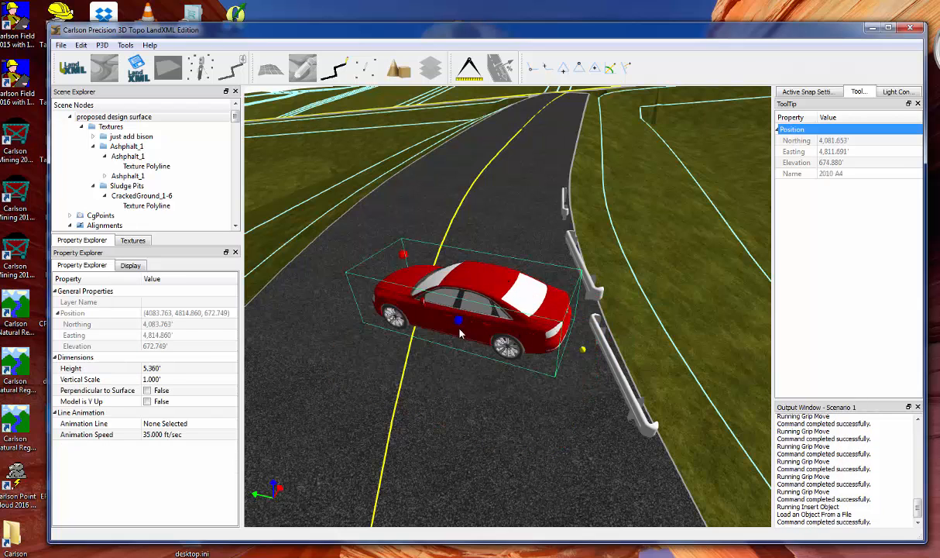
Rotate the red car to face along the road, move it into the lane beside the guardrails, and deselect it.
left_click_drag(576, 351, 457, 393)
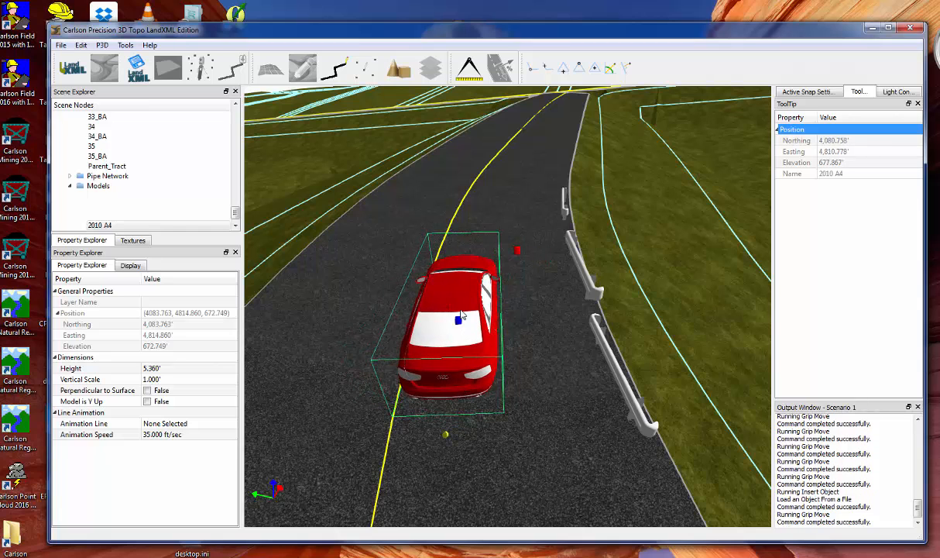
left_click_drag(459, 320, 493, 307)
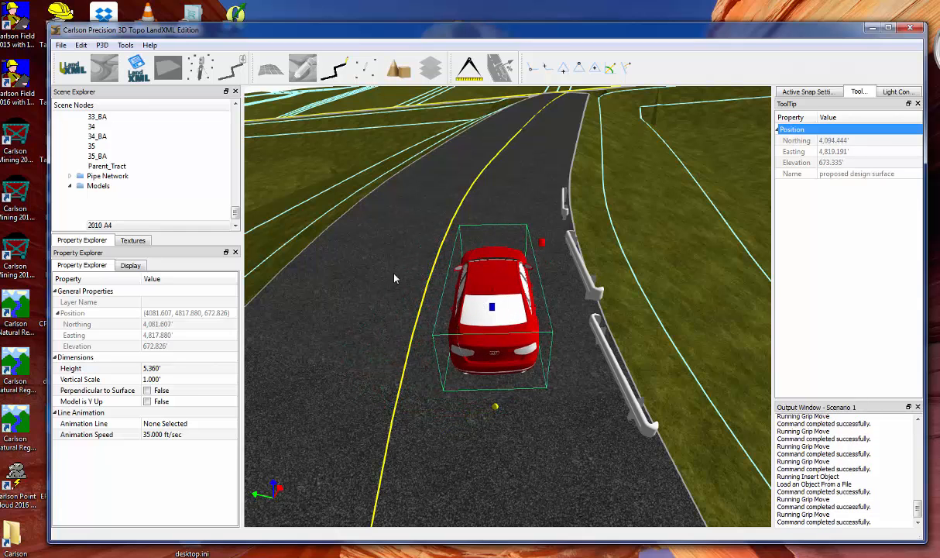
scroll(394, 262, "down", 3)
left_click(393, 261)
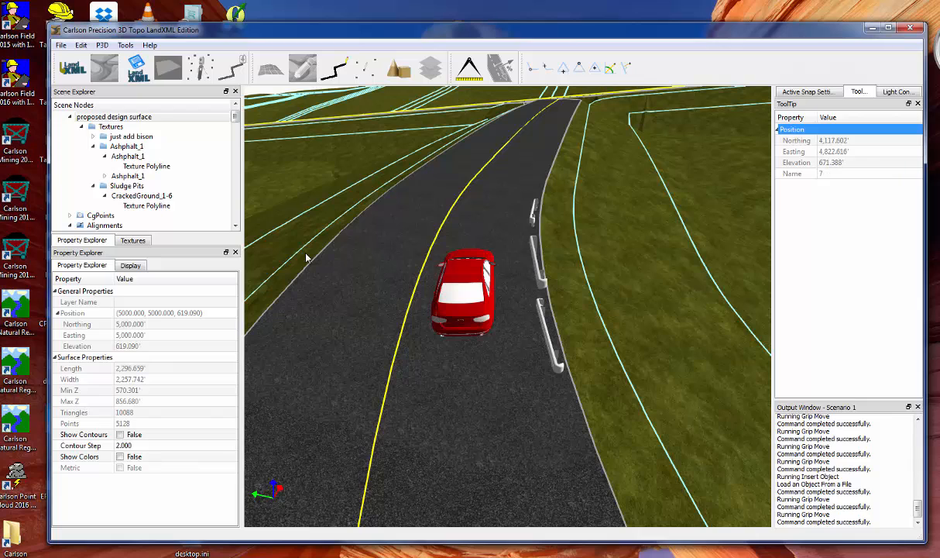
Collapse the proposed design surface, Alignments and Parcels nodes in the scene tree, and select and expand CgPoints.
left_click(70, 116)
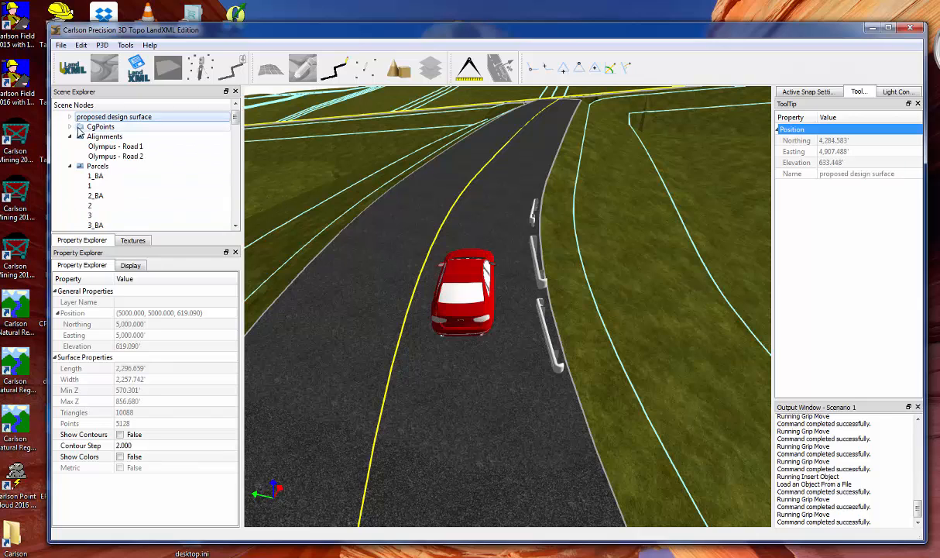
left_click(80, 127)
left_click(70, 126)
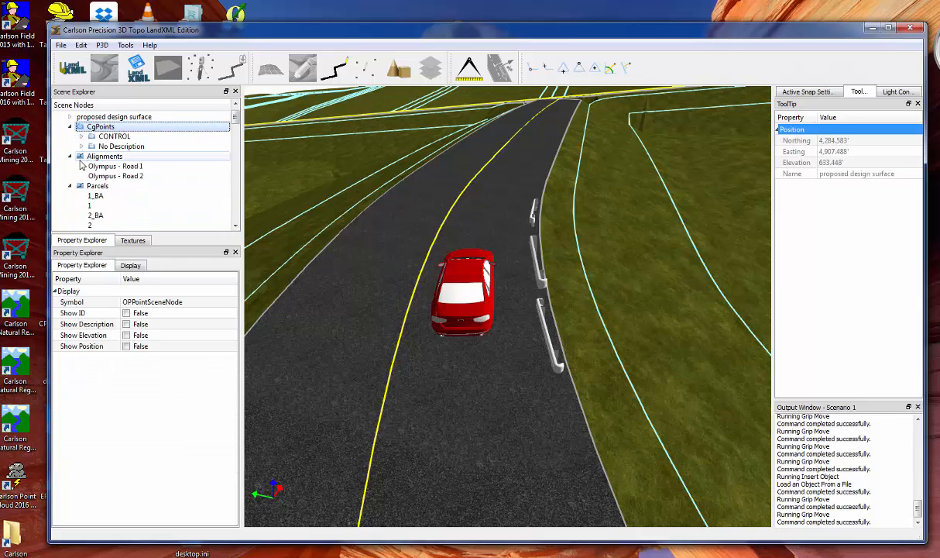
left_click(69, 156)
left_click(69, 166)
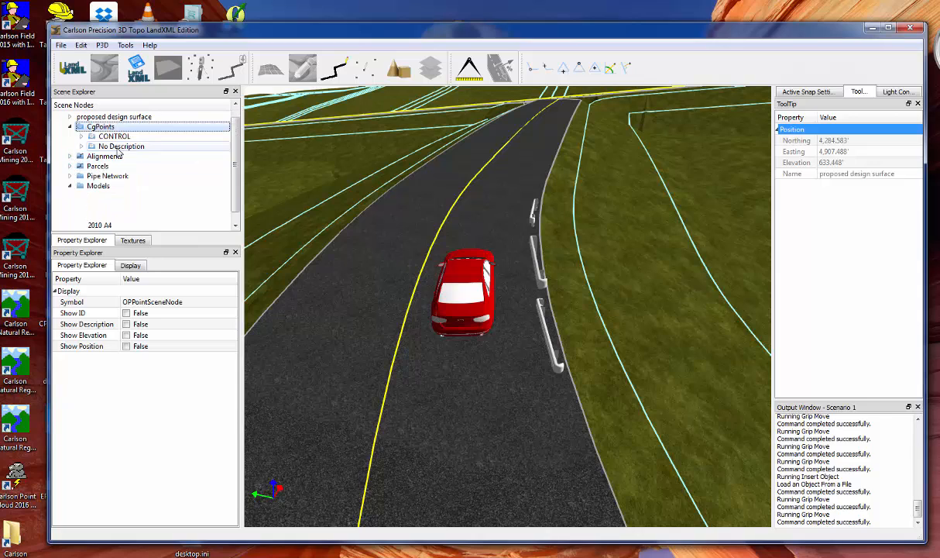
Expand the CONTROL point group, give the scene tree a little more height, and display the group's point IDs.
left_click(113, 146)
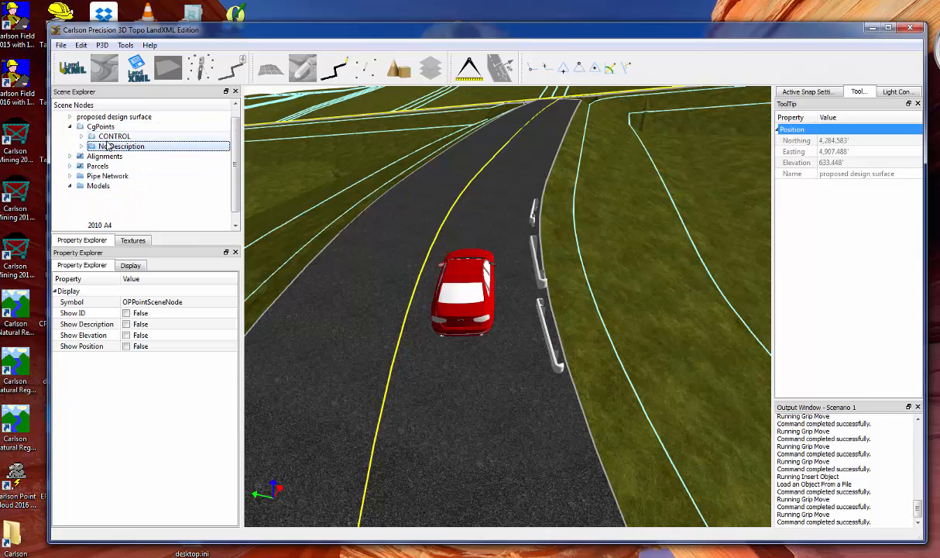
left_click(105, 137)
left_click(82, 138)
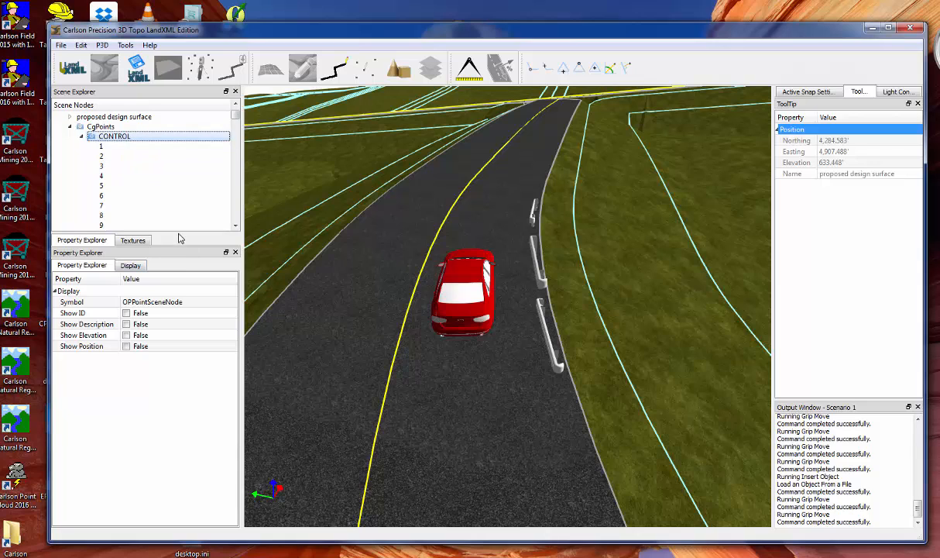
left_click_drag(171, 232, 170, 251)
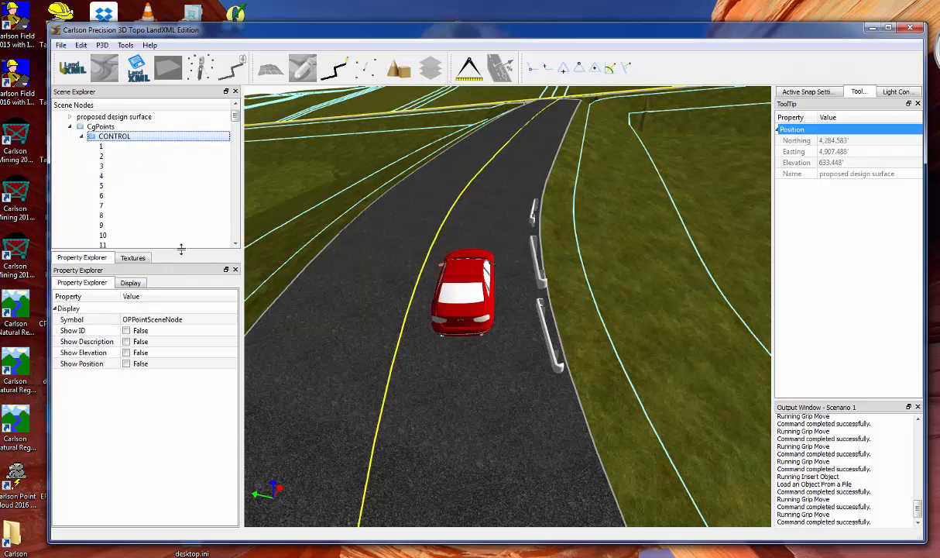
left_click(126, 332)
scroll(390, 365, "down", 5)
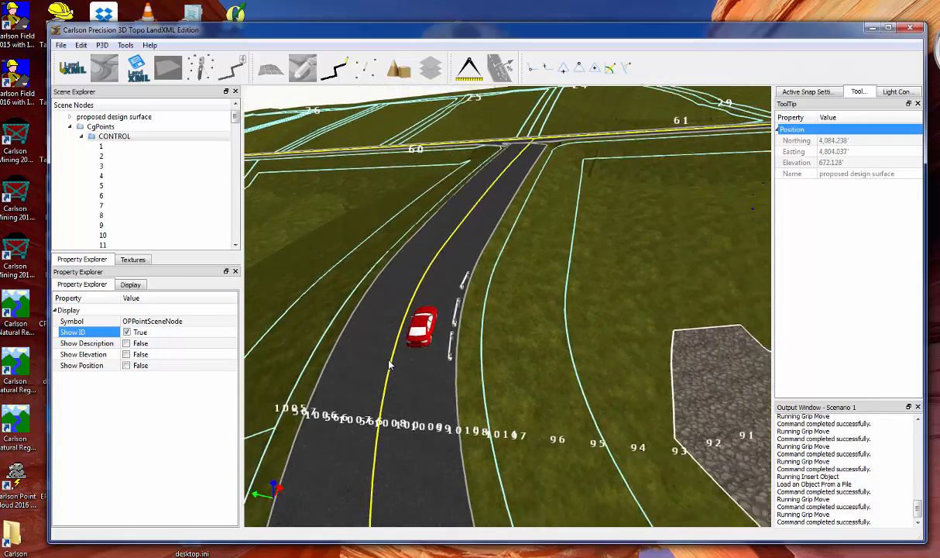
scroll(389, 365, "down", 6)
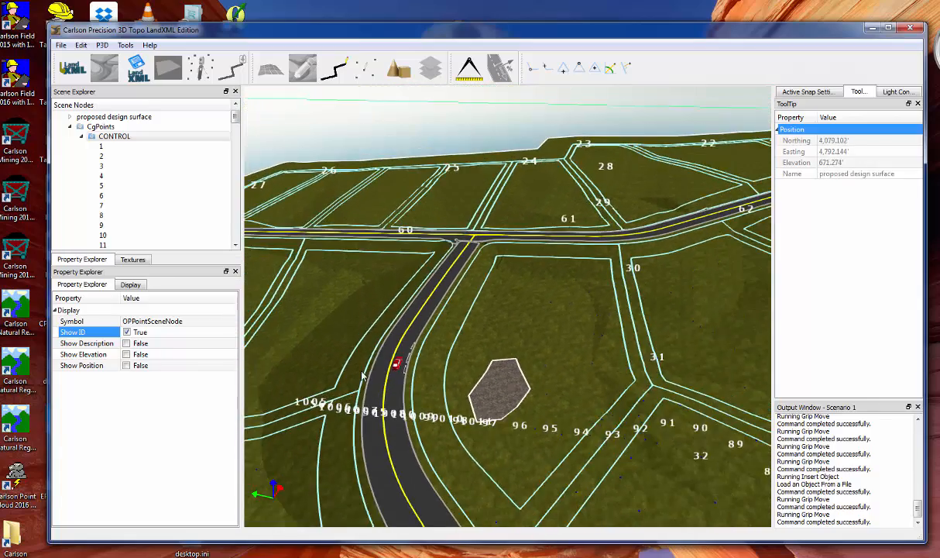
middle_click_drag(362, 375, 496, 378)
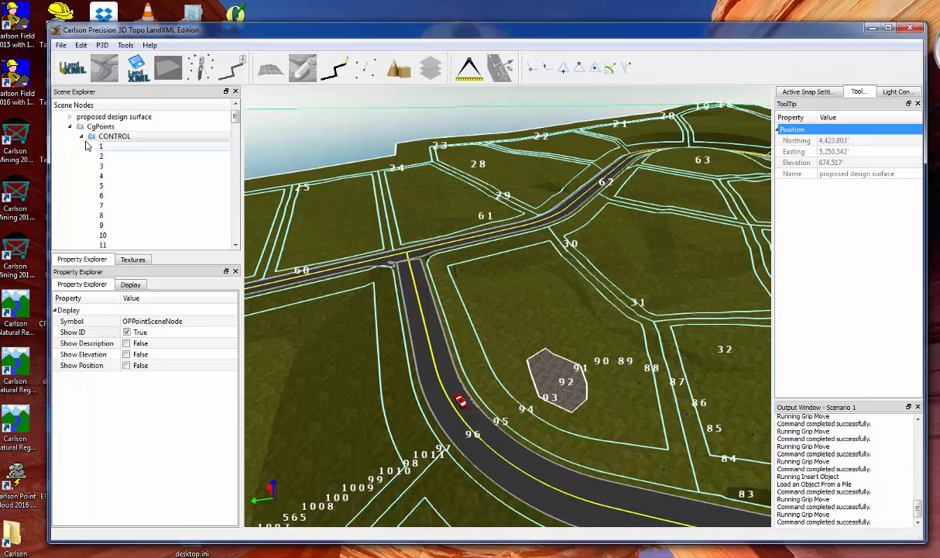
Collapse the CONTROL group and set its point symbol to the Pine object from the trees category.
left_click(113, 149)
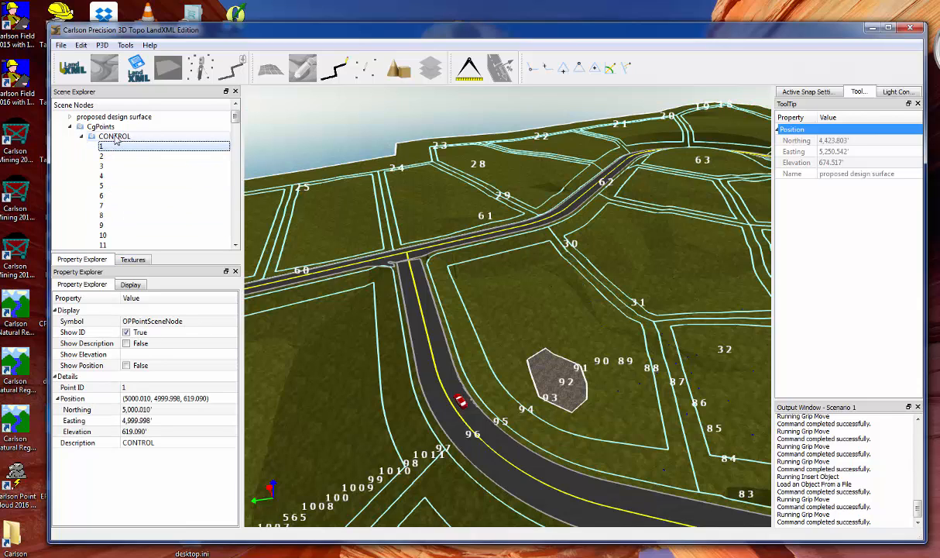
left_click(114, 136)
left_click(81, 136)
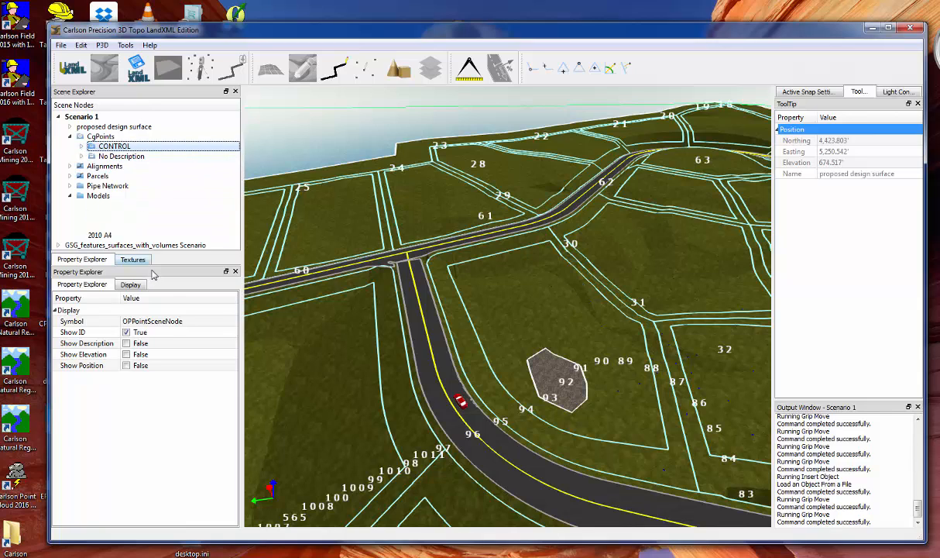
left_click(217, 320)
left_click(232, 320)
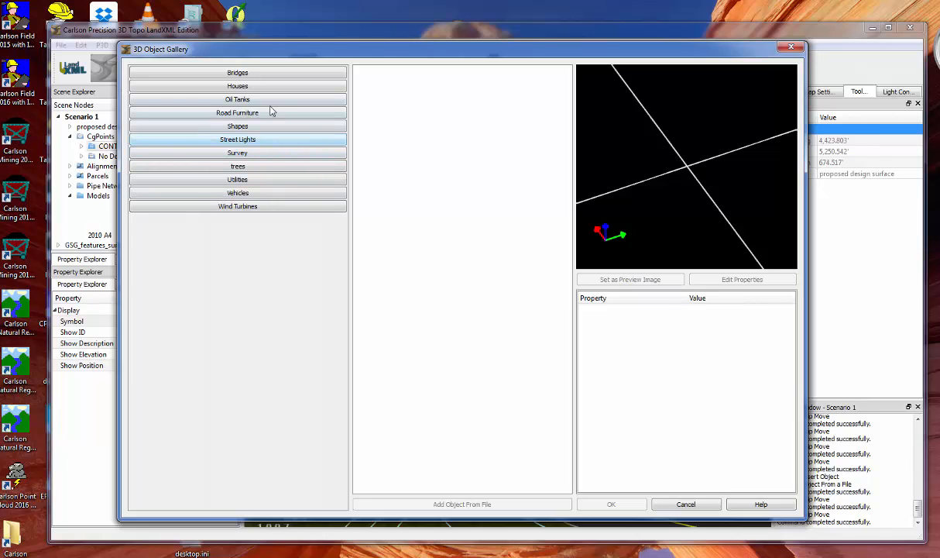
left_click(252, 166)
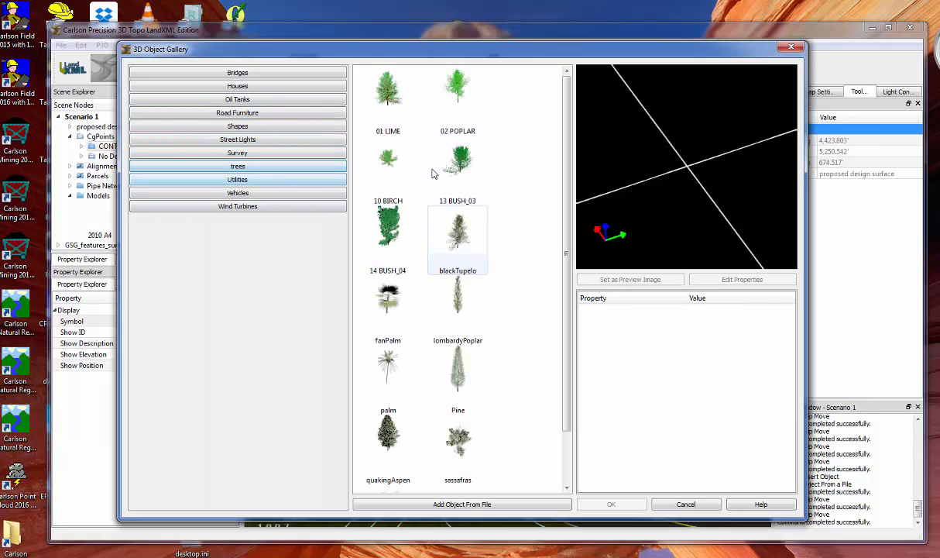
double_click(462, 375)
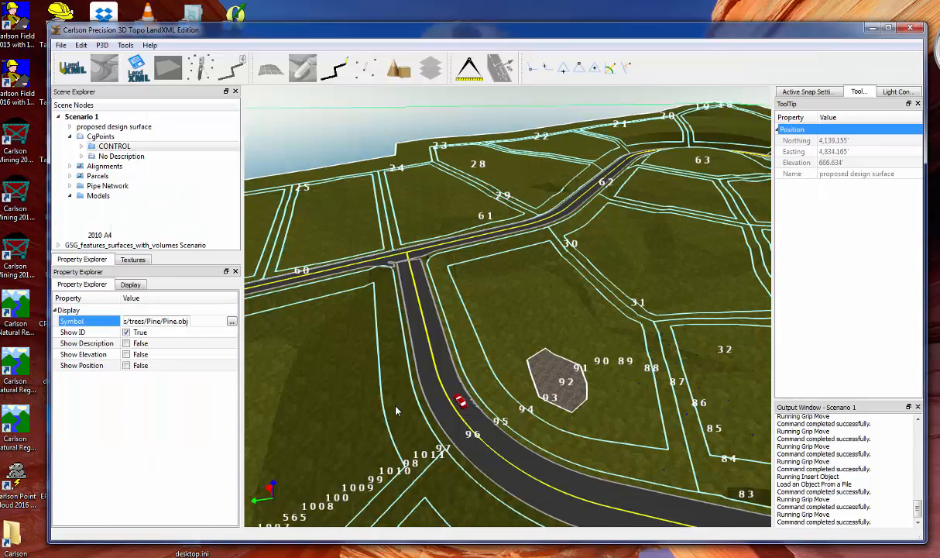
left_click_drag(350, 428, 329, 404)
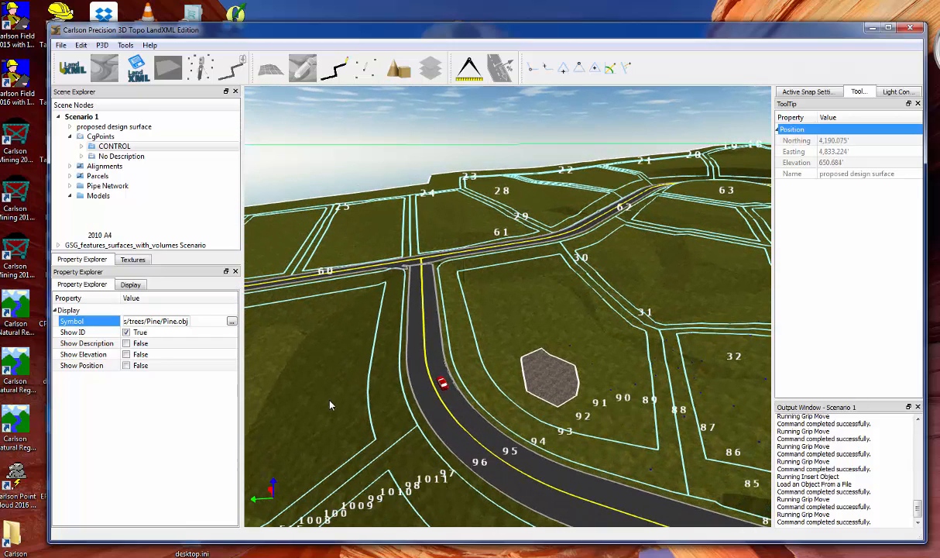
left_click(127, 333)
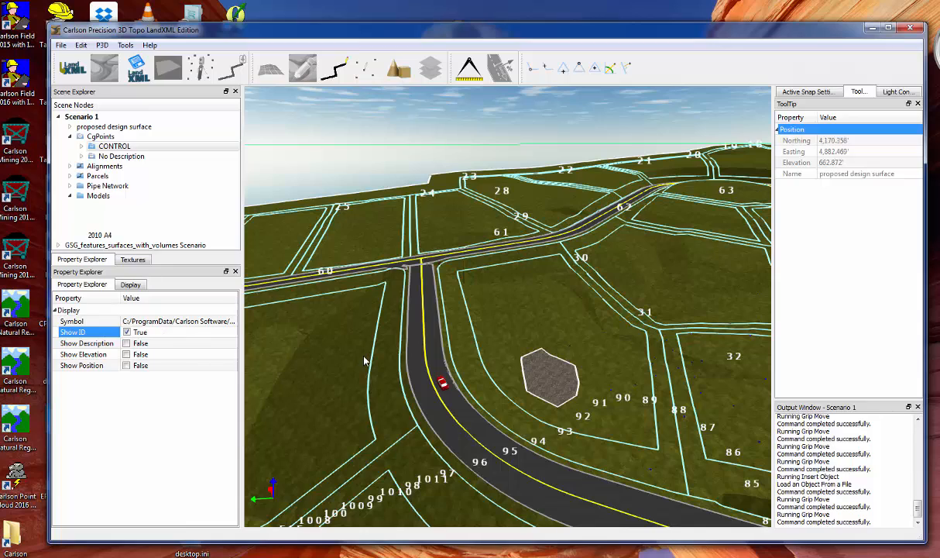
Change the CONTROL group's point symbol to the lamp g03 object from the Street Lights category.
left_click_drag(364, 358, 521, 361)
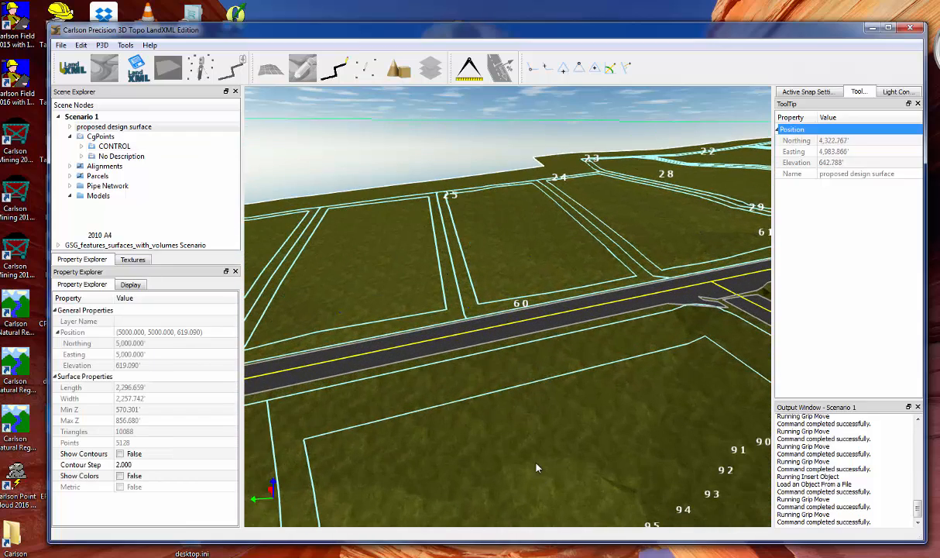
left_click_drag(537, 467, 498, 359)
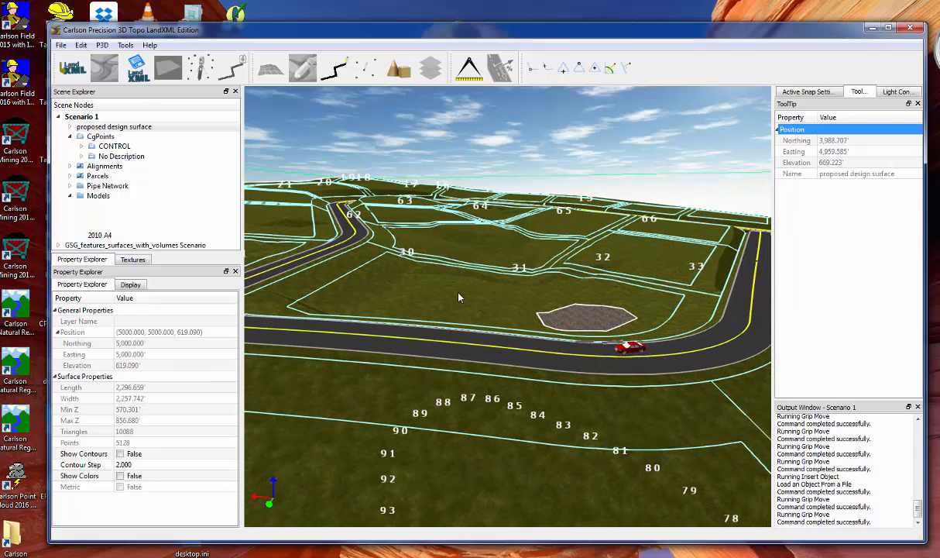
left_click_drag(460, 295, 438, 297)
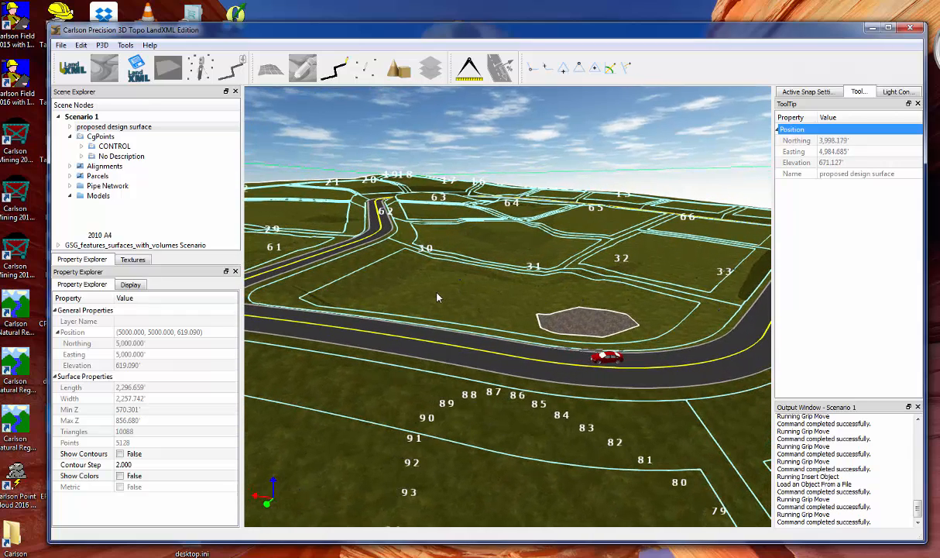
left_click(113, 147)
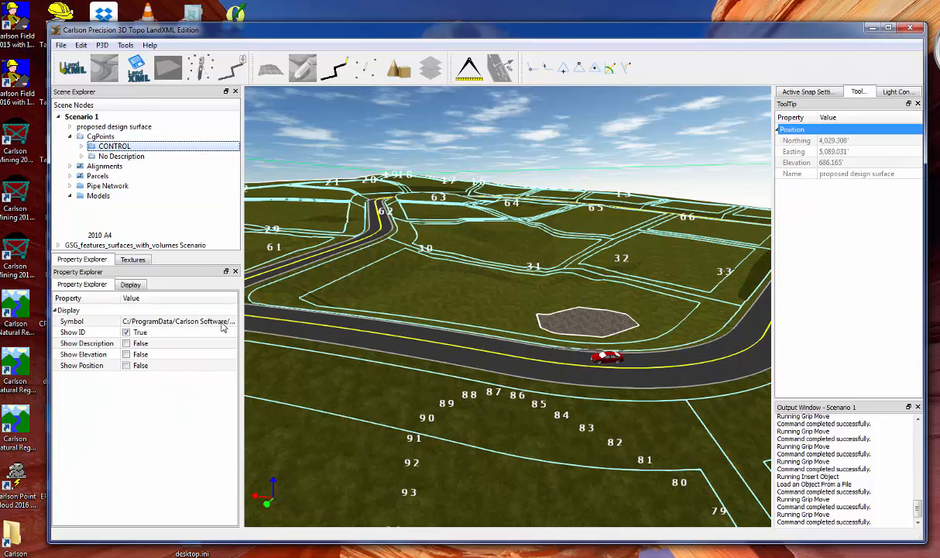
left_click(221, 320)
left_click(232, 320)
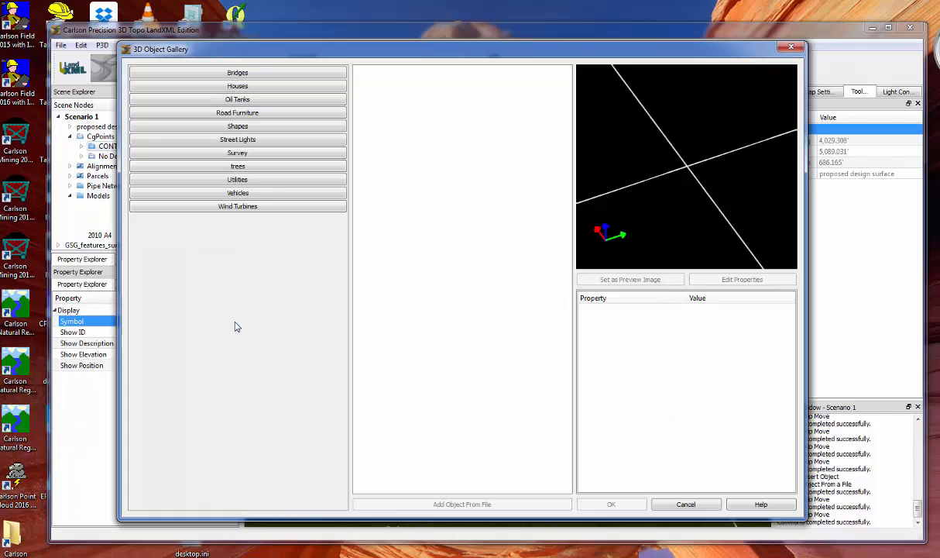
left_click(283, 181)
left_click(284, 207)
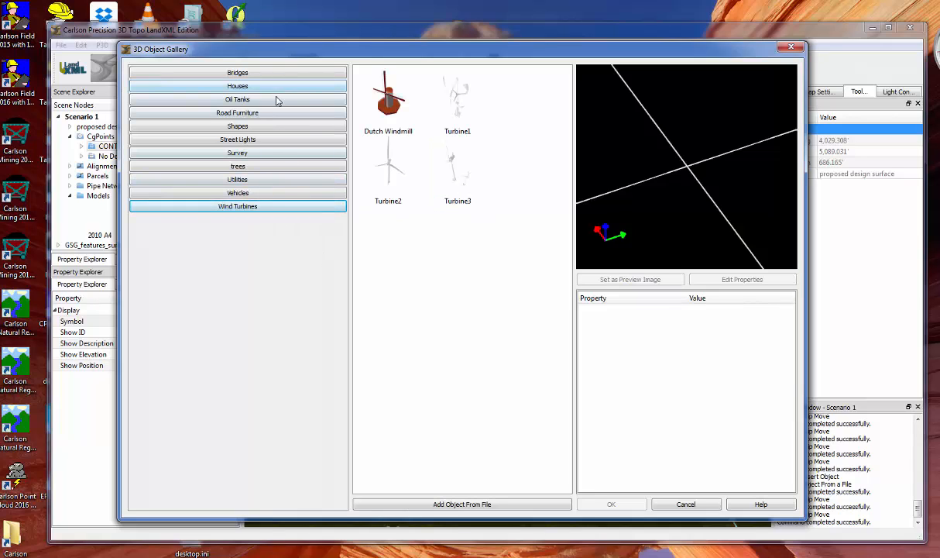
left_click(283, 139)
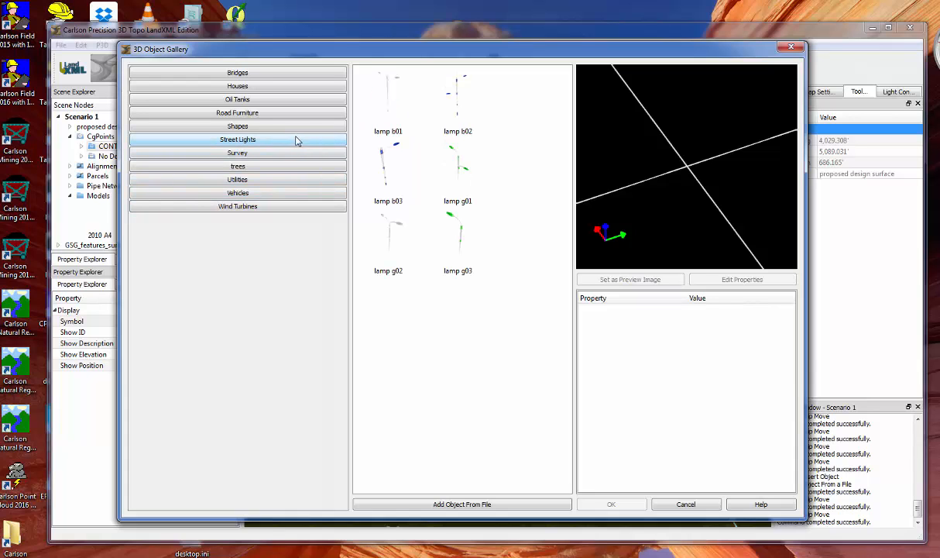
double_click(457, 234)
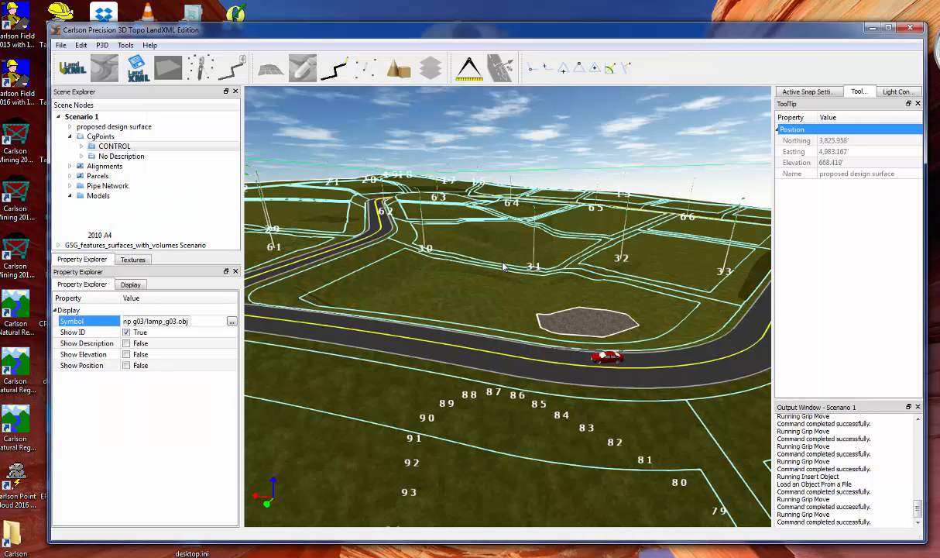
left_click_drag(462, 230, 458, 292)
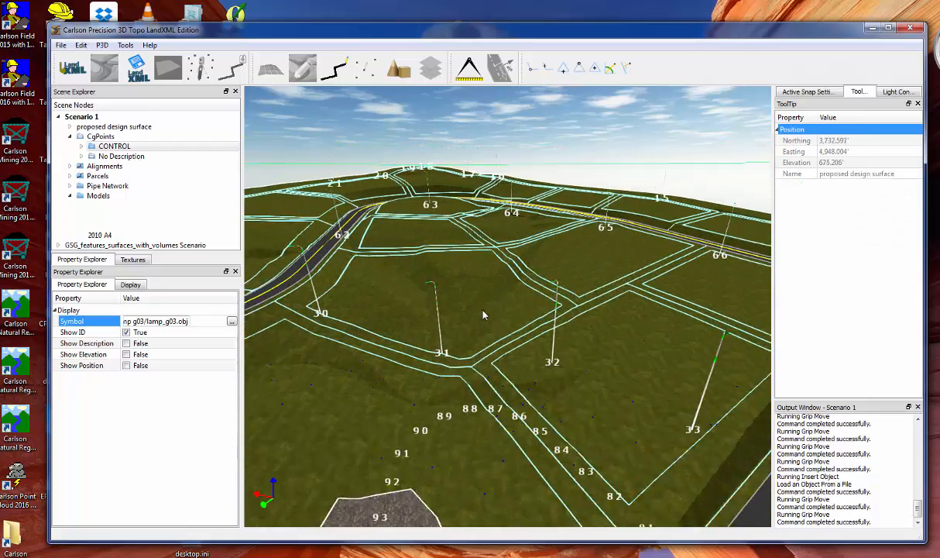
Hide the CONTROL points' IDs, and show their description labels briefly before hiding them again.
left_click(125, 332)
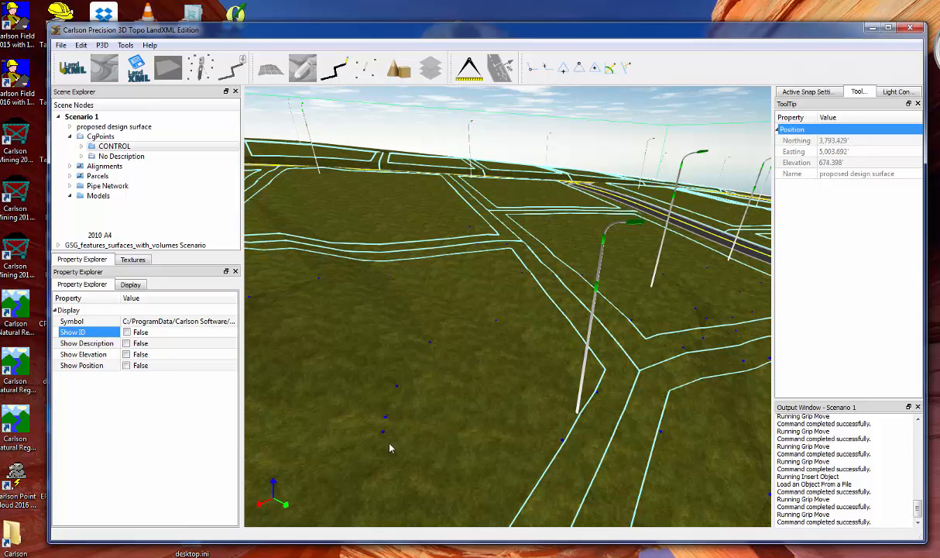
left_click(127, 343)
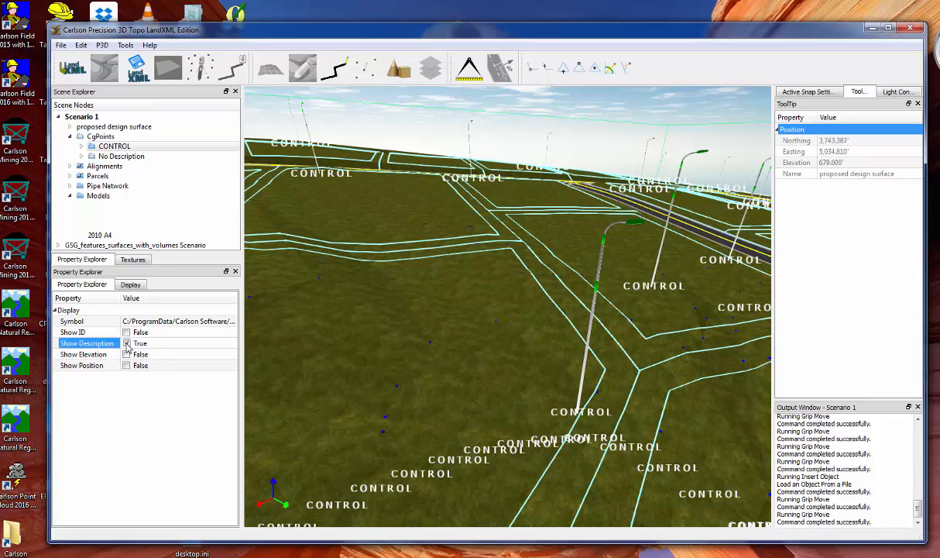
left_click(127, 331)
left_click(127, 332)
left_click(126, 343)
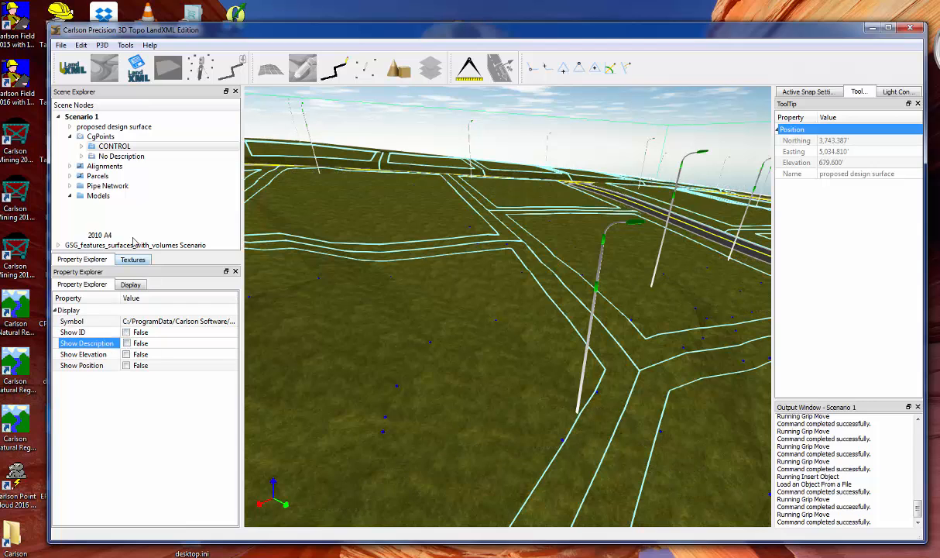
Show the point IDs of the No Description group and hide them again.
left_click(121, 157)
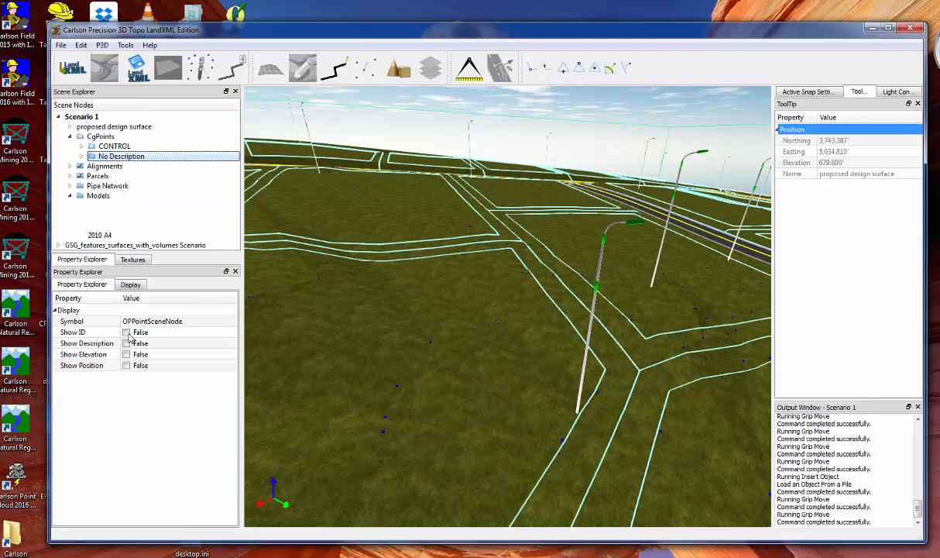
left_click(126, 331)
scroll(464, 385, "up", 5)
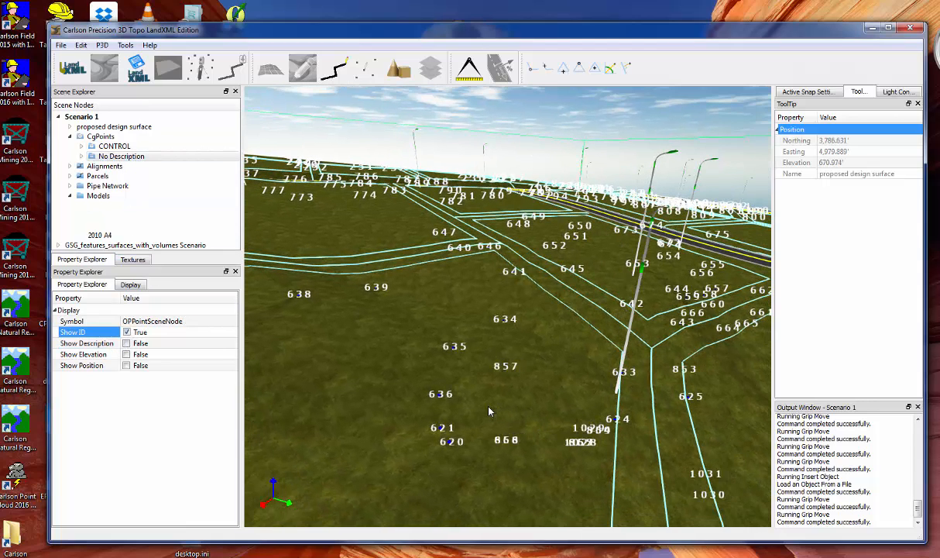
left_click(128, 331)
Show the elevations and positions of the No Description points one after the other, hiding each again.
left_click(127, 354)
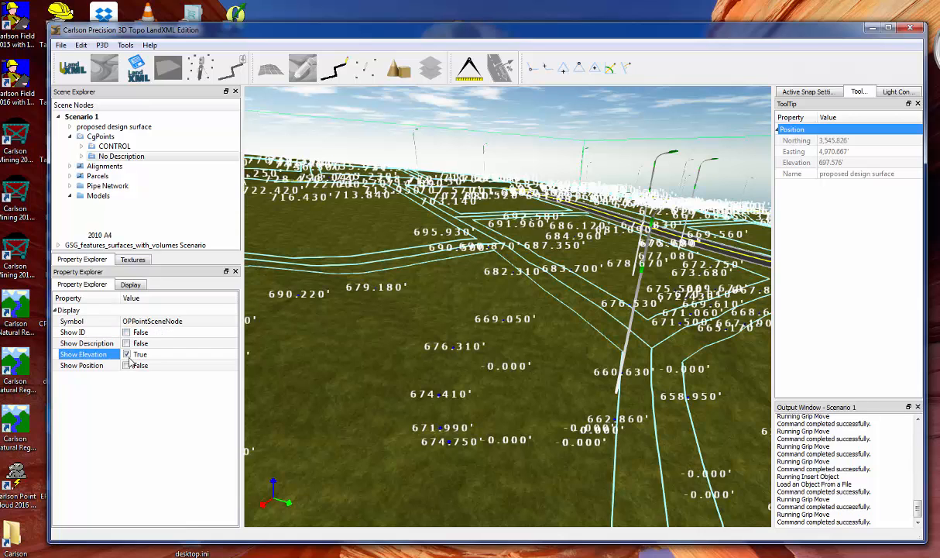
scroll(329, 384, "up", 2)
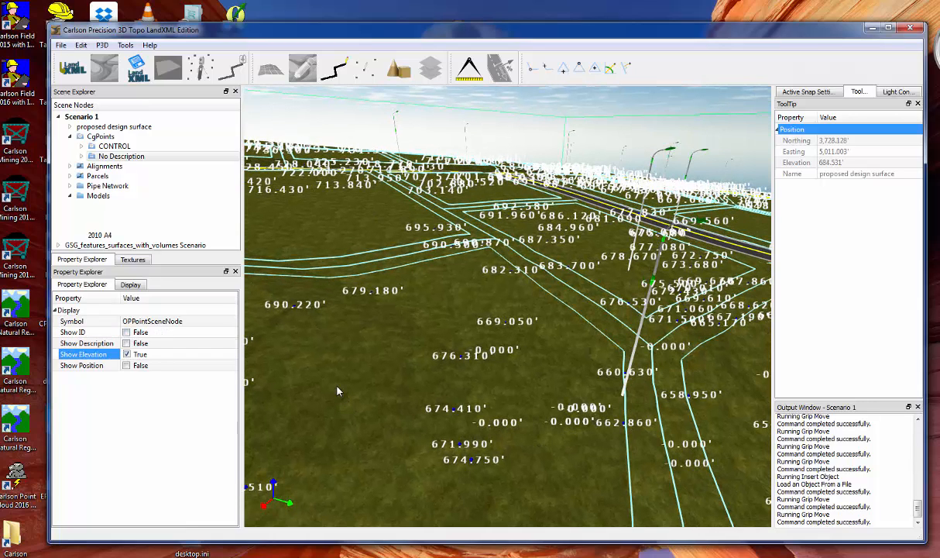
left_click(127, 355)
left_click(127, 365)
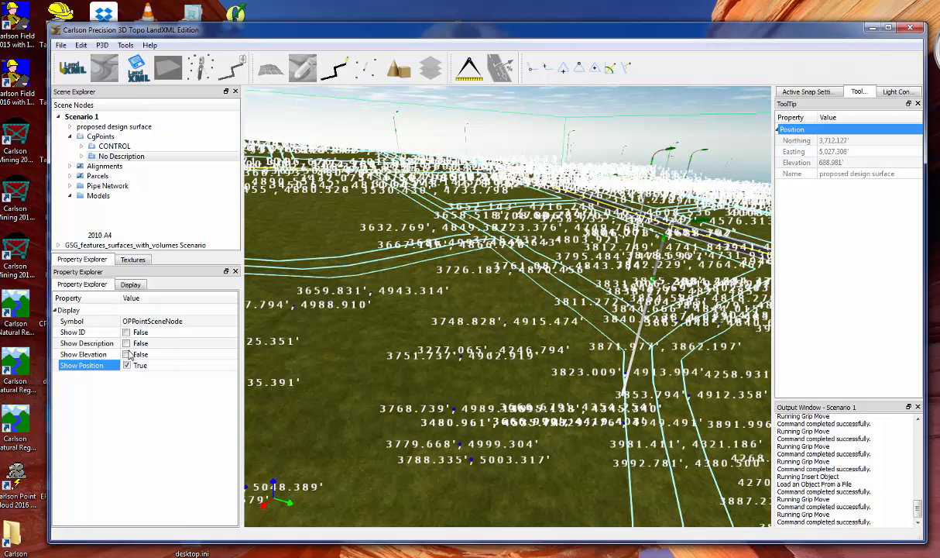
left_click(127, 366)
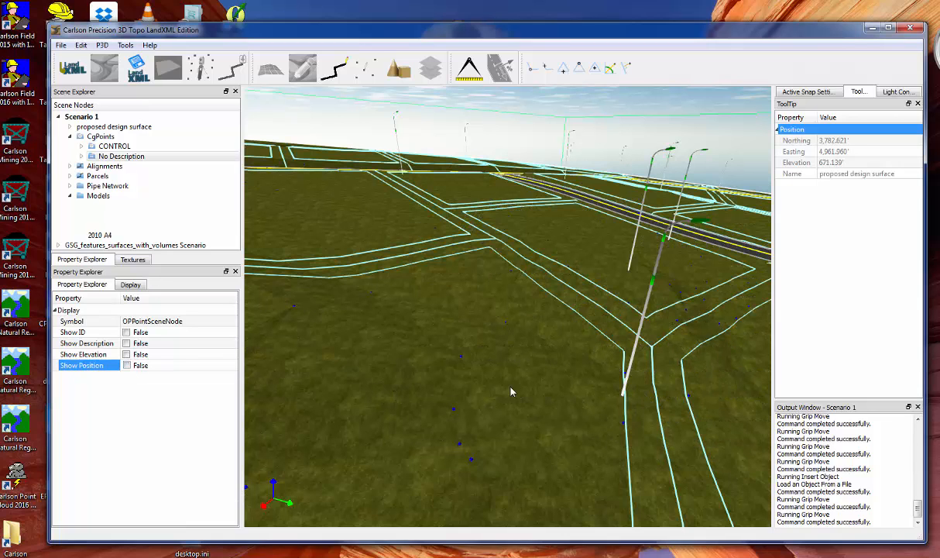
Measure the distance from the base of a street light to the nearby parcel corner.
scroll(446, 371, "up", 2)
middle_click_drag(445, 371, 385, 381)
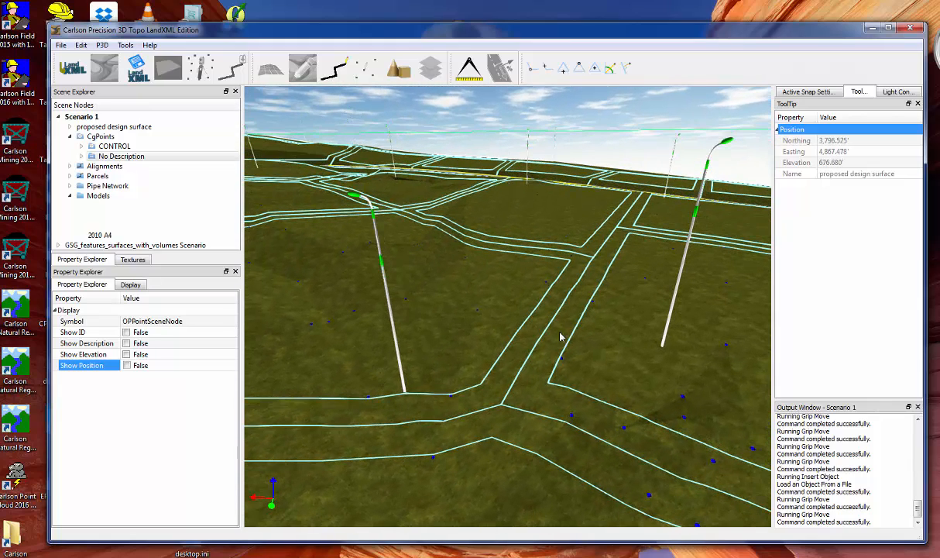
left_click(468, 70)
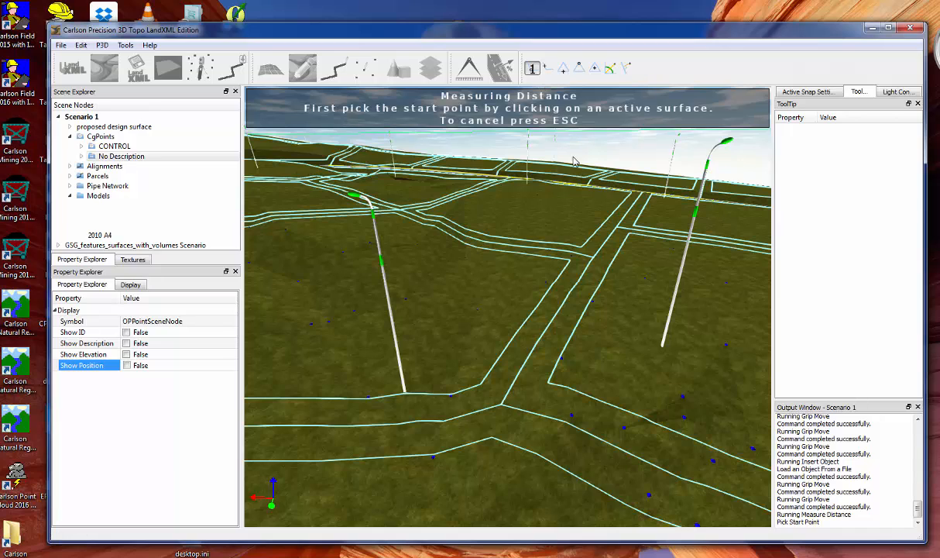
left_click(660, 348)
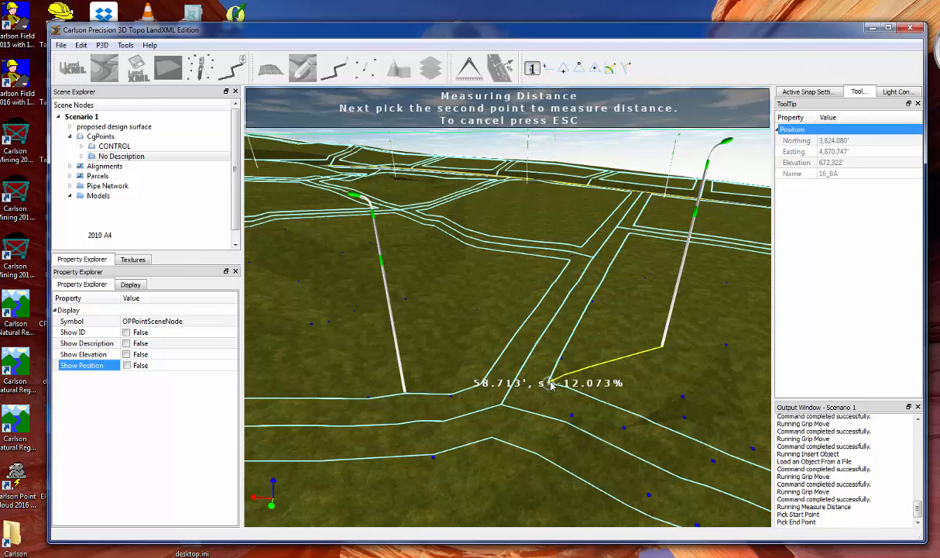
left_click(552, 385)
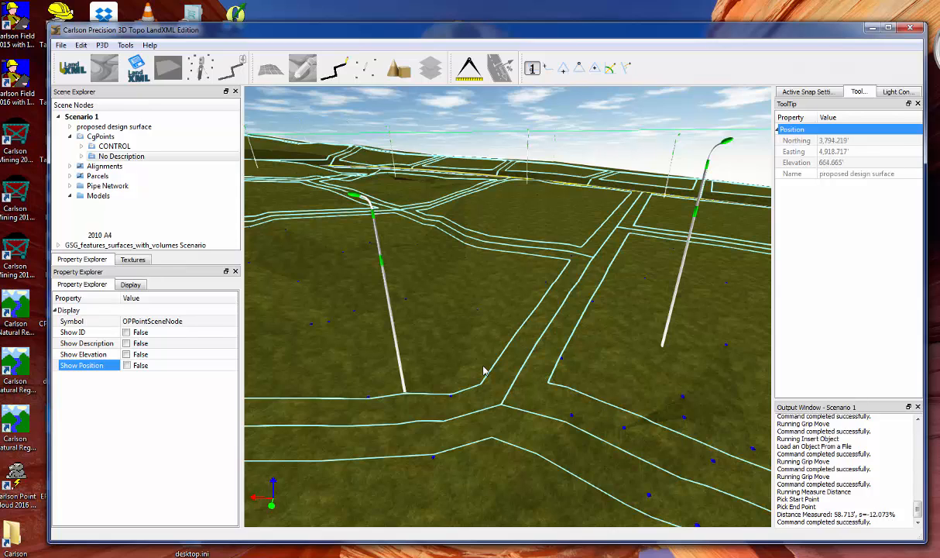
Open the application settings and review the available interface languages, keeping USEnglish.qm.
mouse_move(663, 361)
left_click_drag(551, 366, 643, 393)
left_click(149, 45)
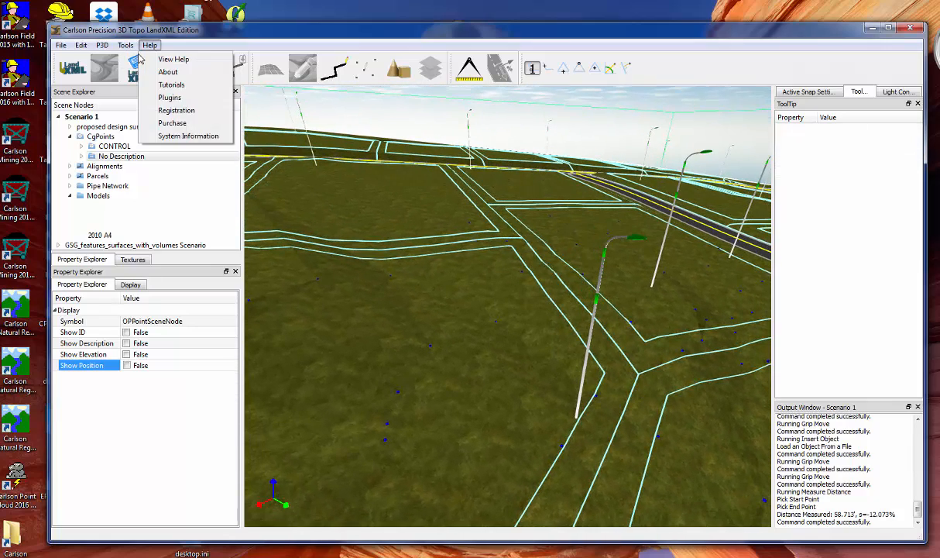
left_click(136, 60)
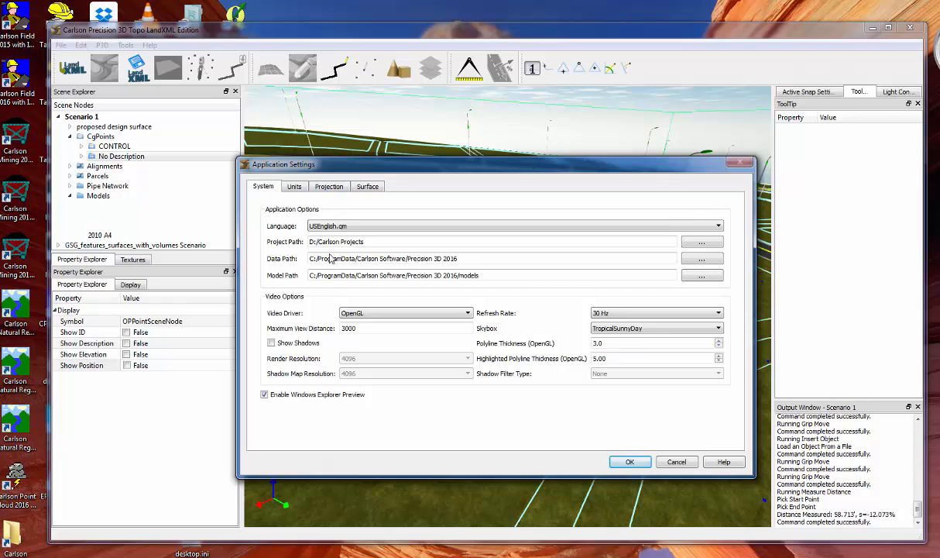
left_click(373, 226)
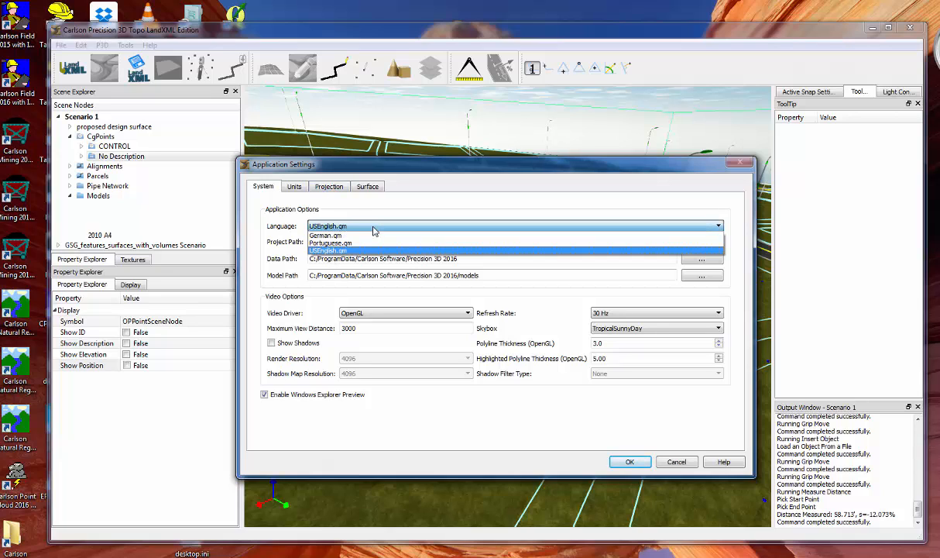
left_click(378, 209)
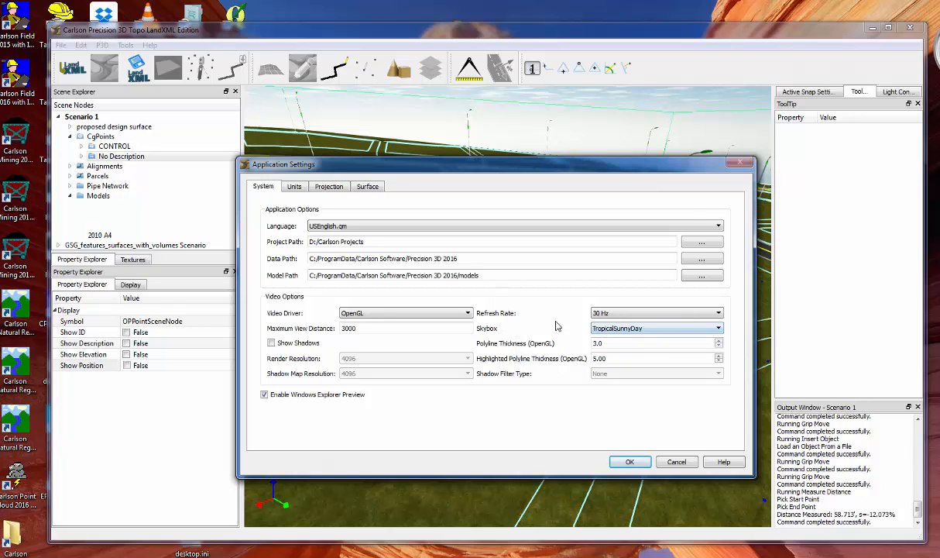
Set the skybox in the video options to ThickCloudsWater_Low.
double_click(608, 344)
left_click(624, 329)
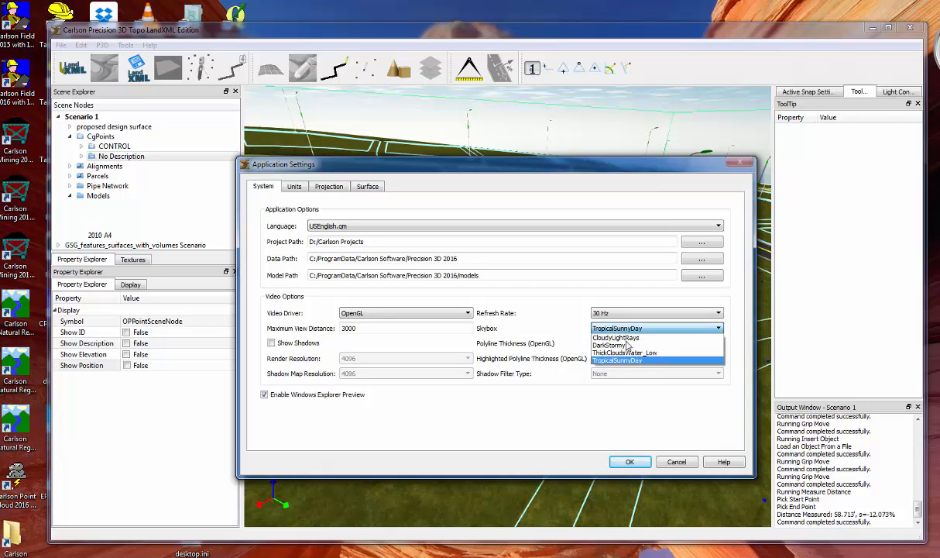
left_click(626, 354)
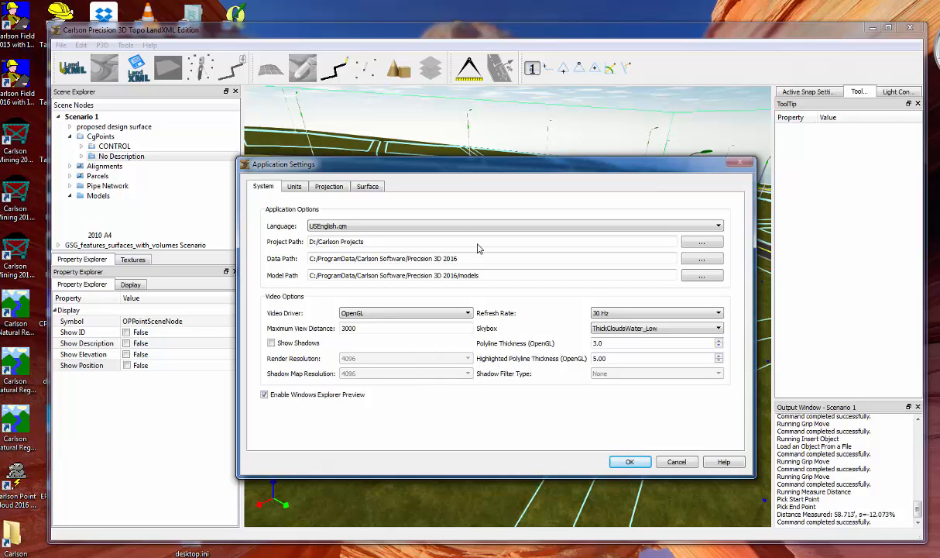
left_click(612, 333)
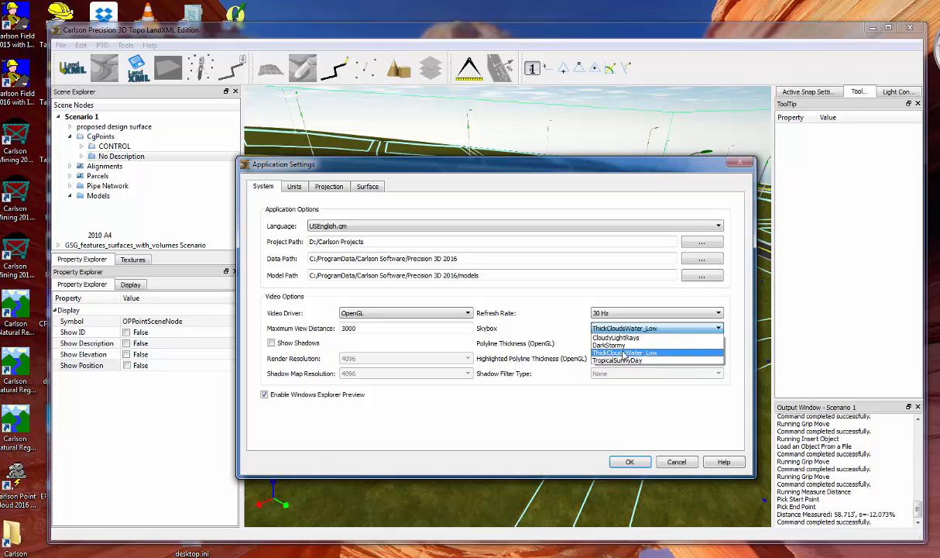
left_click(625, 352)
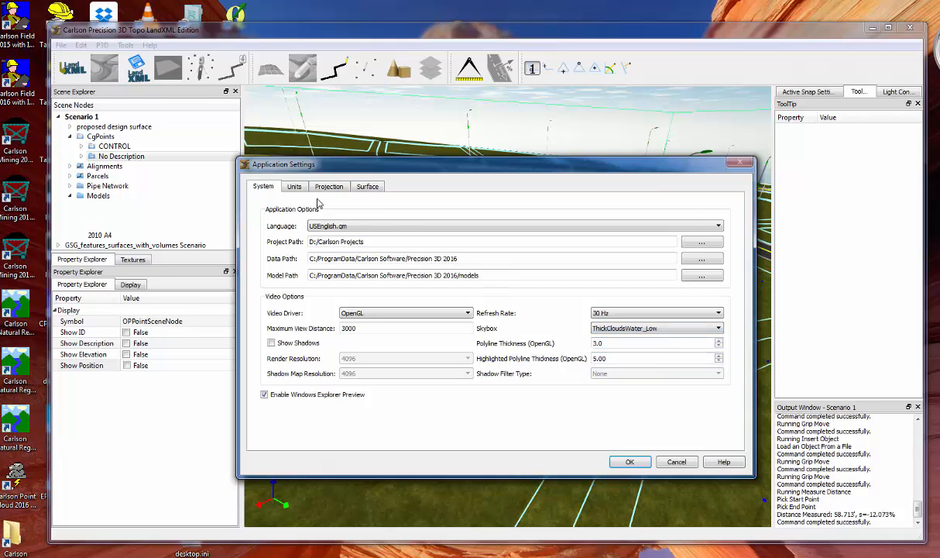
Set the diameter linear unit to Centimeter and the rain depth unit to Millimeter.
left_click(295, 187)
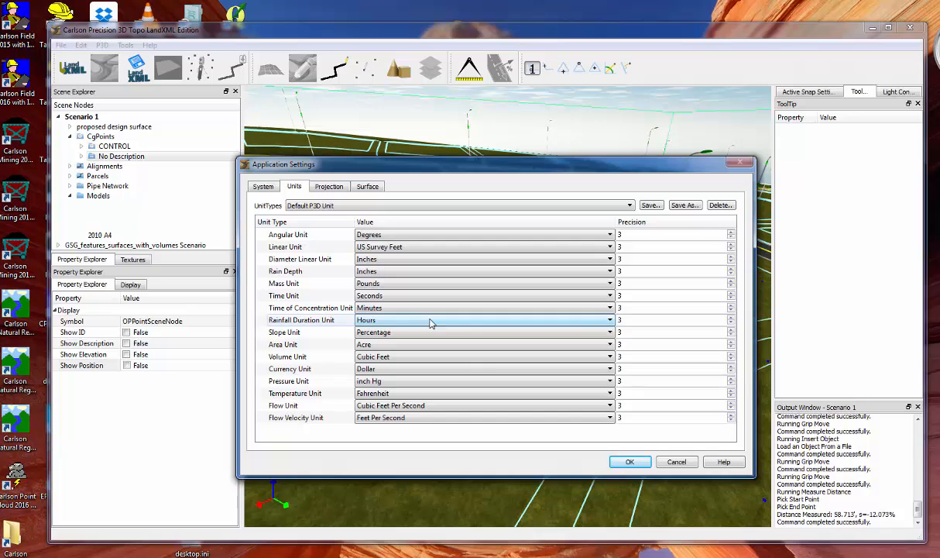
left_click(376, 259)
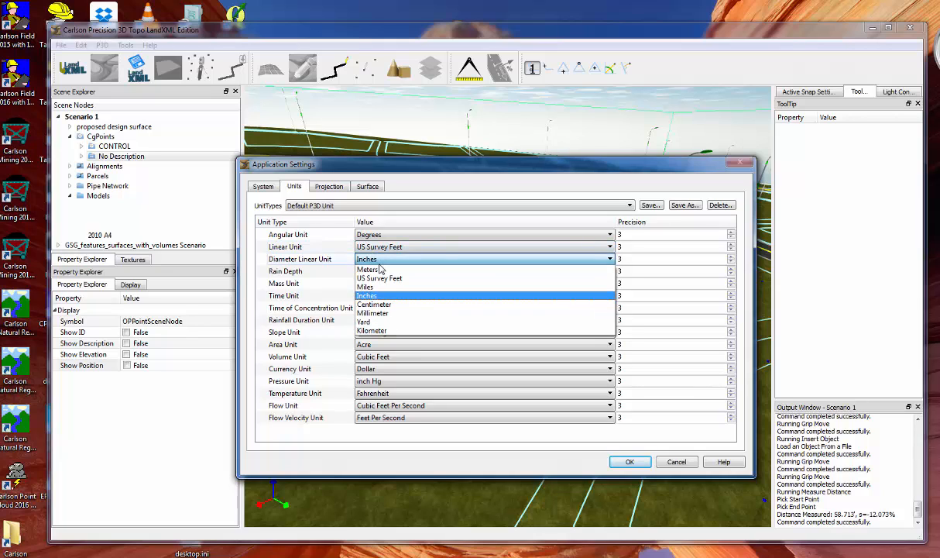
left_click(383, 306)
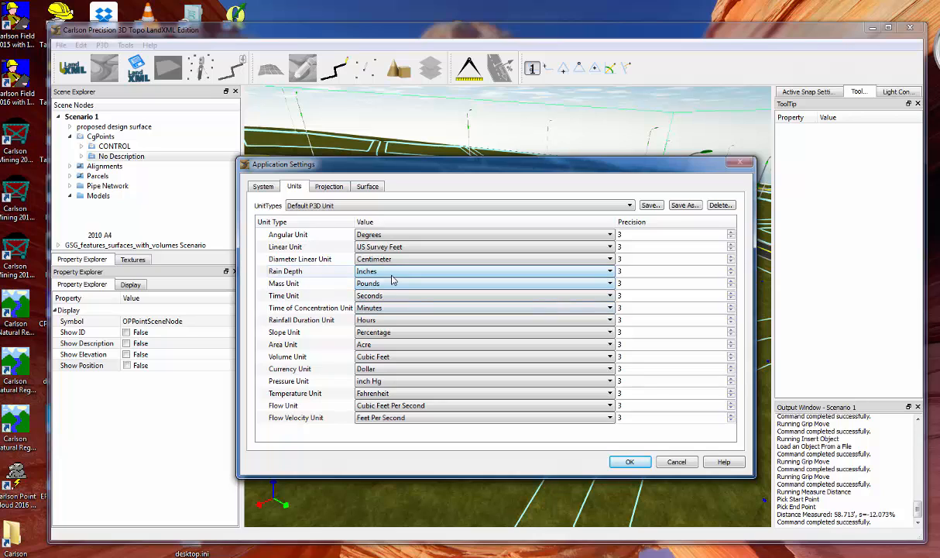
left_click(391, 273)
left_click(391, 301)
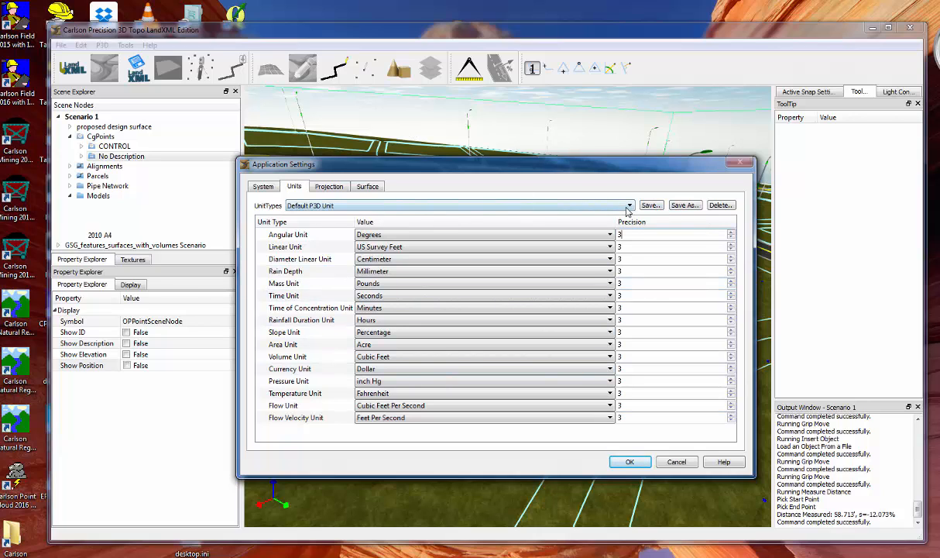
Load the metric units set to review its values and switch back to the Default P3D Unit set.
left_click(593, 203)
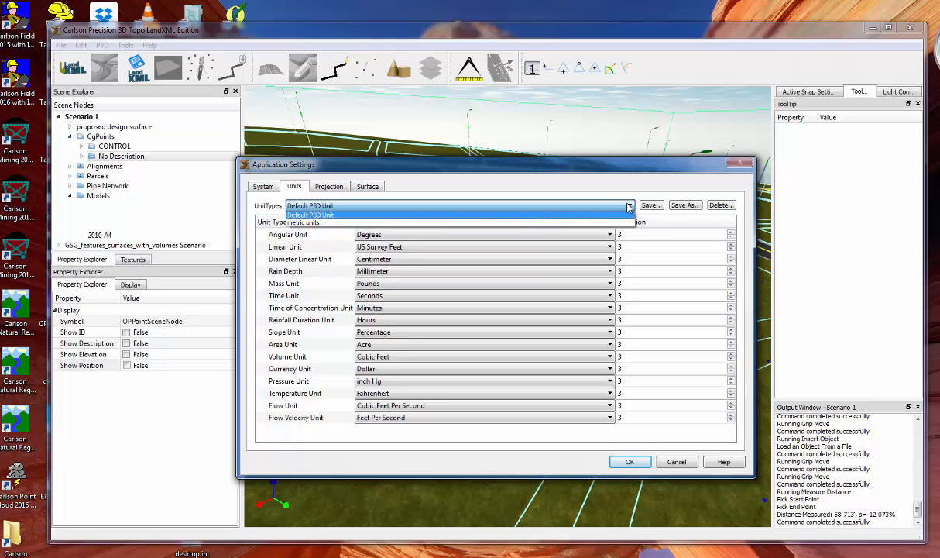
left_click(330, 224)
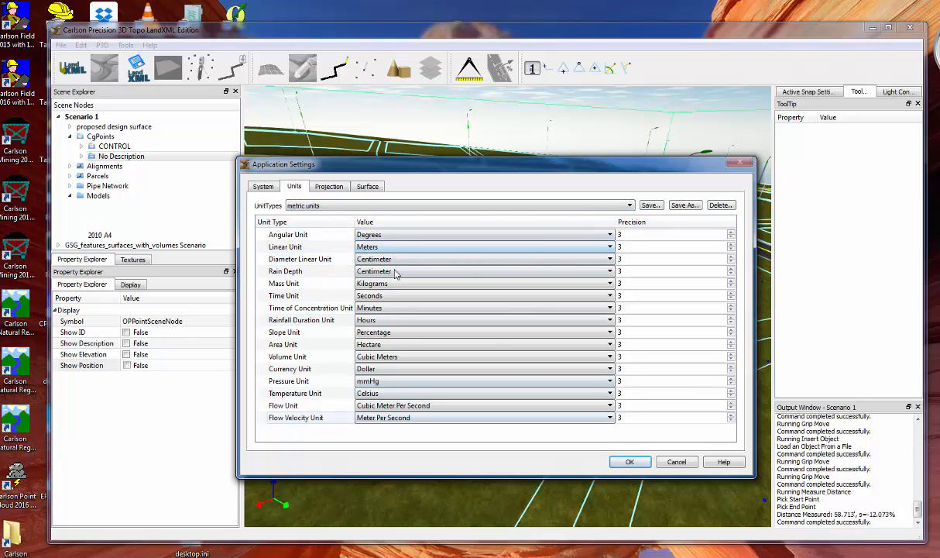
left_click(356, 205)
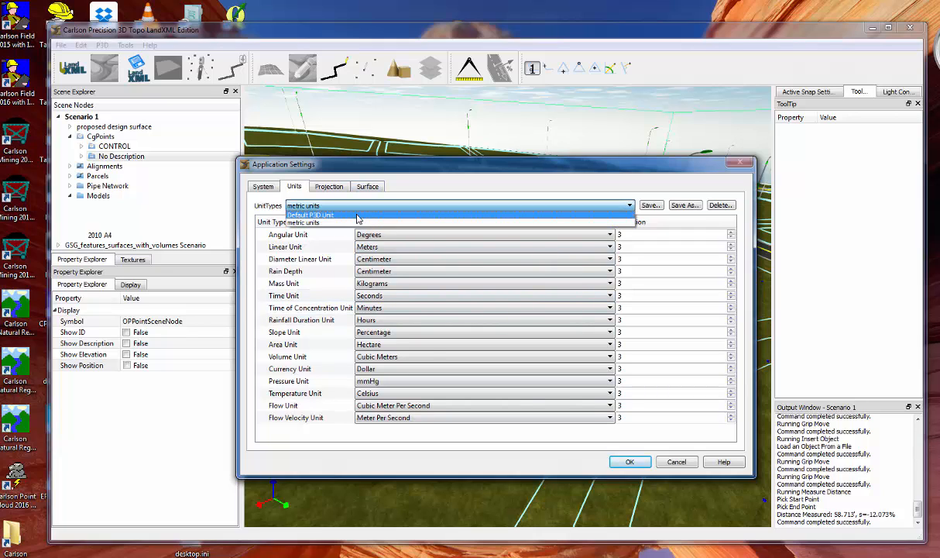
left_click(341, 215)
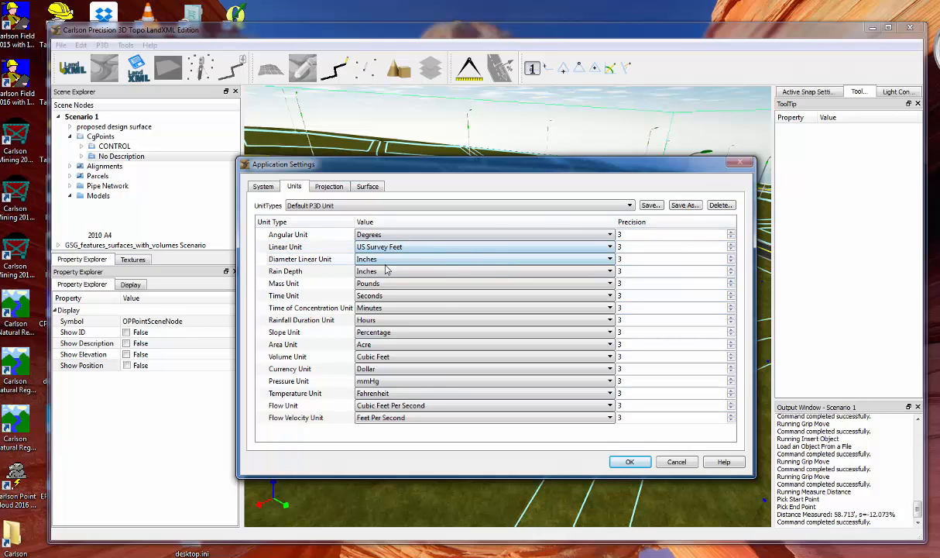
Set the projection to US NAD 83, zone ALABAMA EAST, apply the settings and check latitude and longitude on the design surface.
left_click(328, 187)
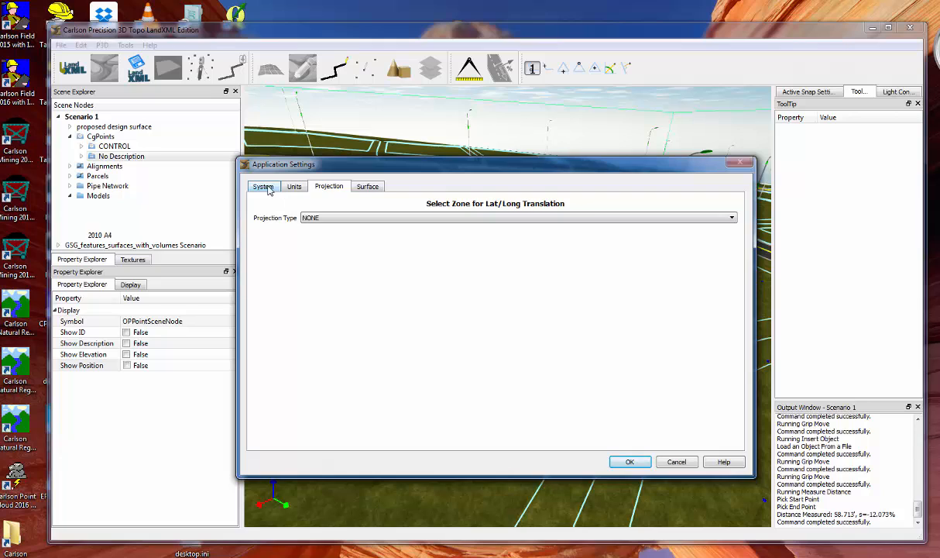
left_click(305, 217)
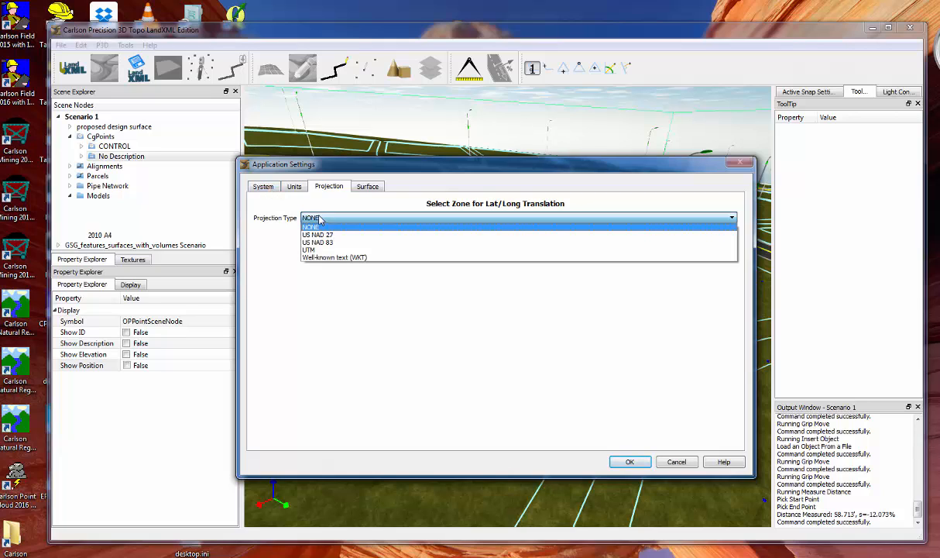
left_click(391, 260)
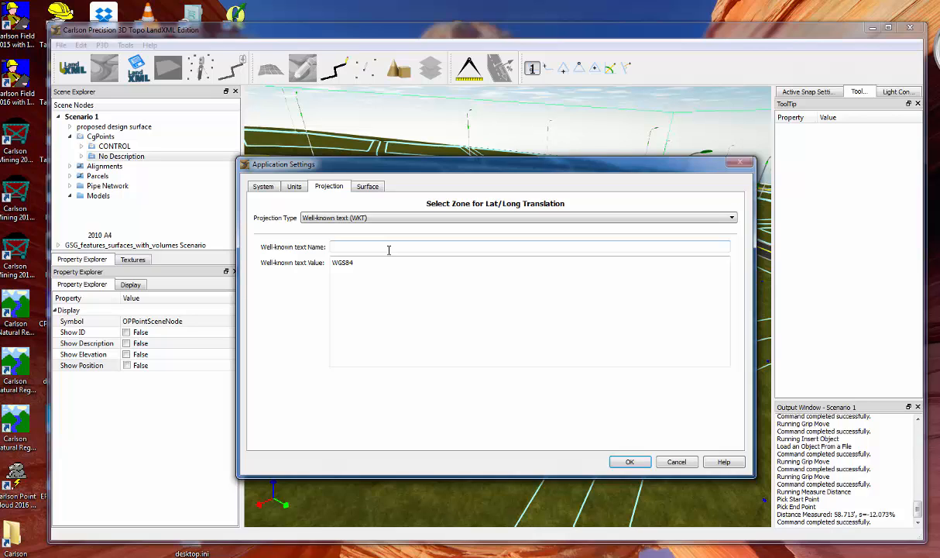
left_click(319, 218)
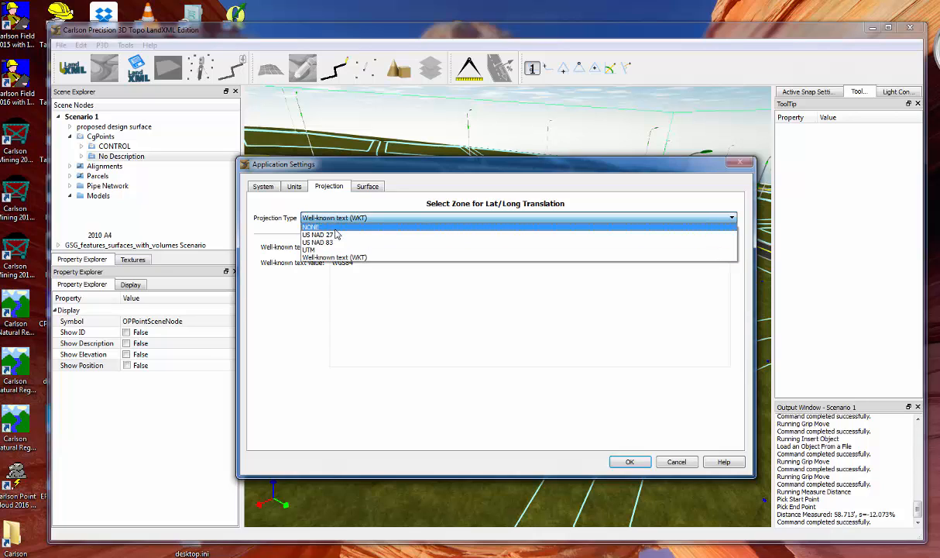
left_click(336, 241)
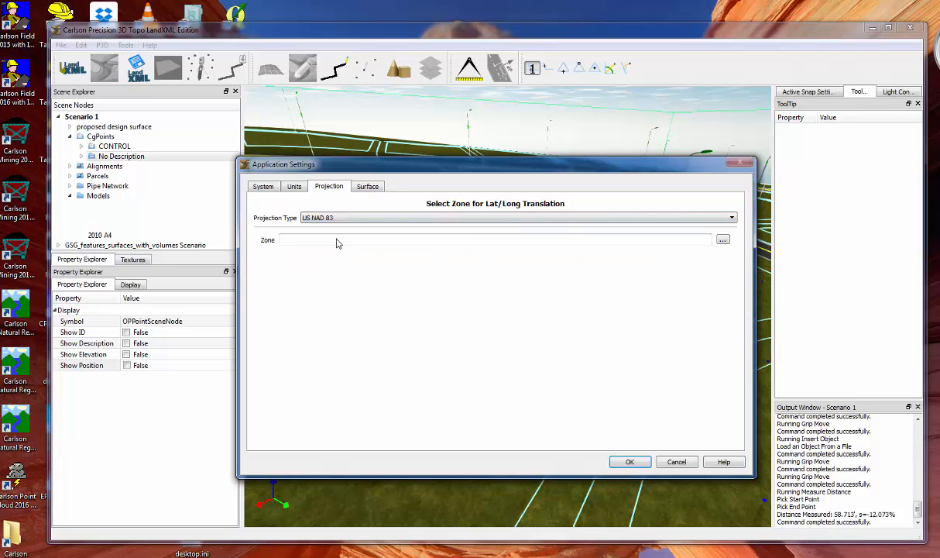
left_click(723, 240)
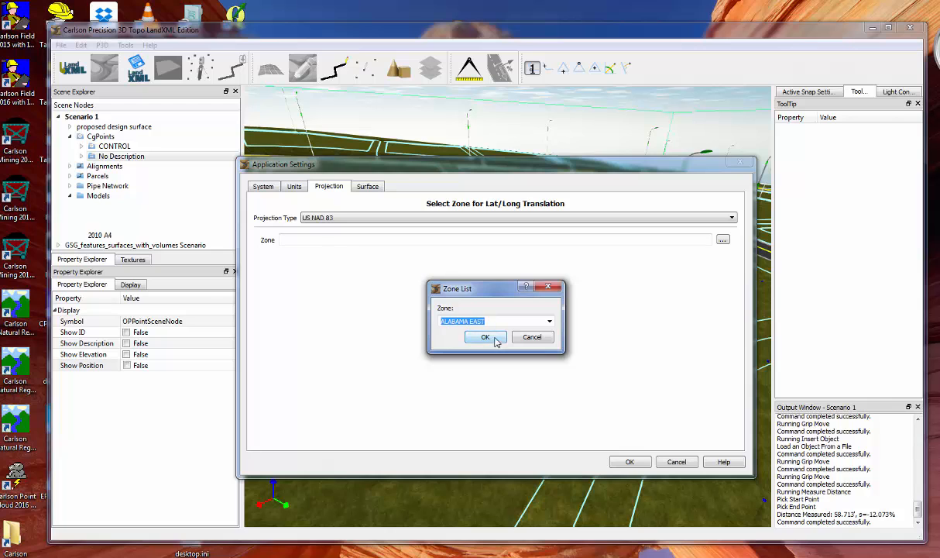
left_click(494, 340)
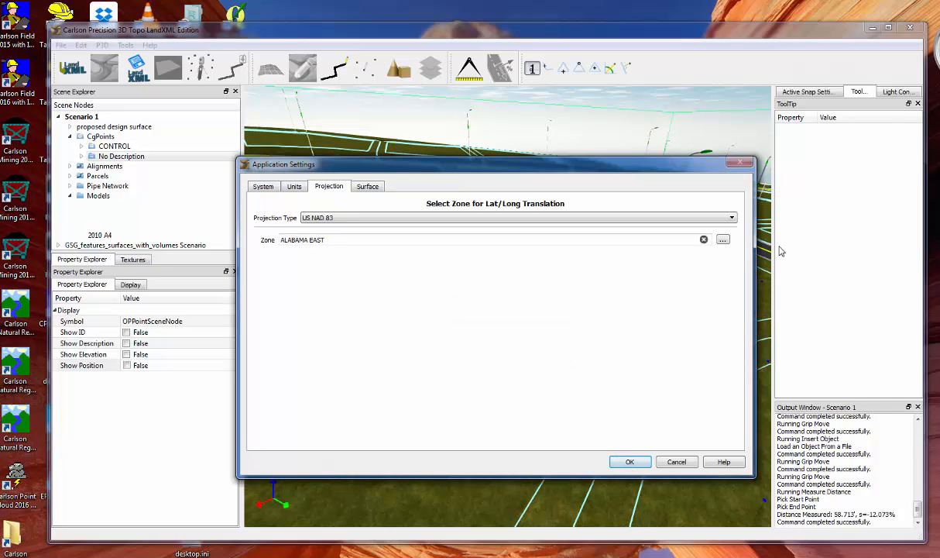
left_click(629, 462)
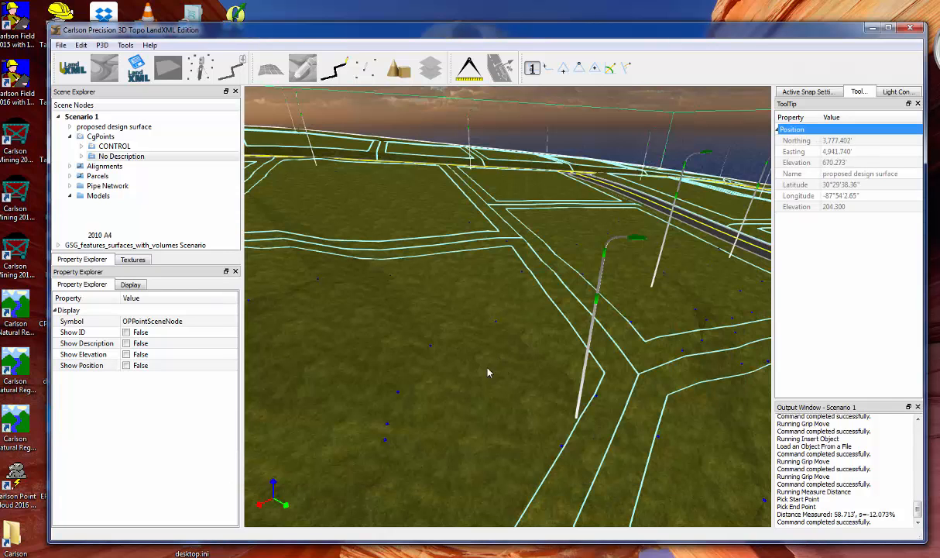
scroll(465, 351, "up", 2)
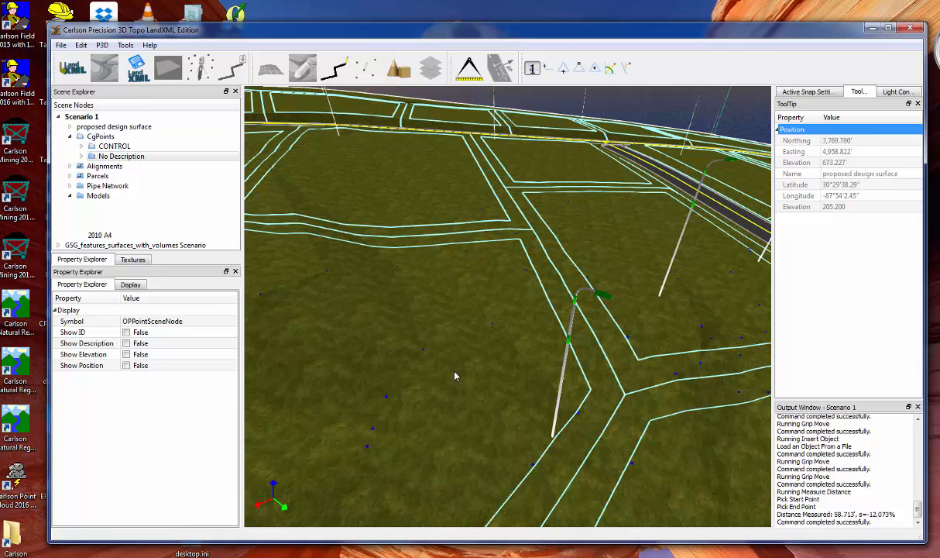
middle_click_drag(454, 372, 480, 345)
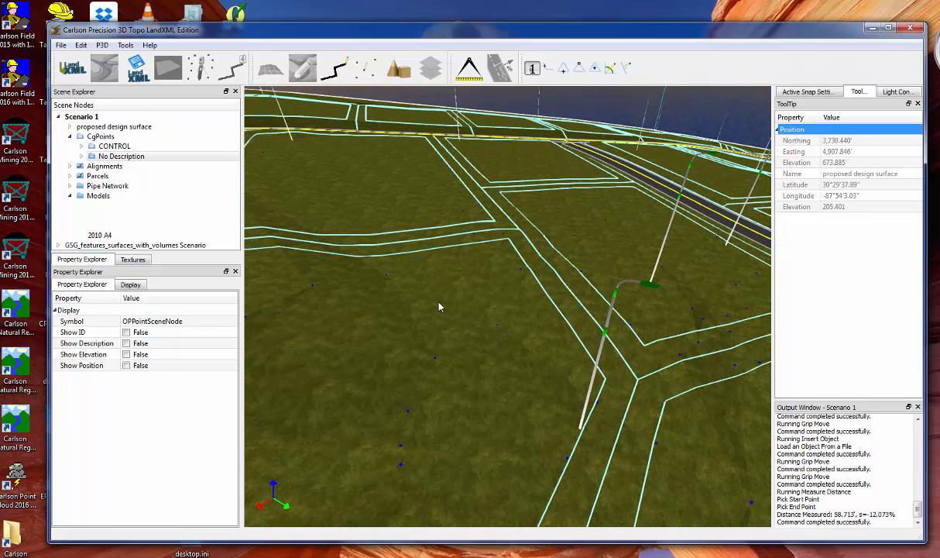
middle_click_drag(480, 313, 487, 336)
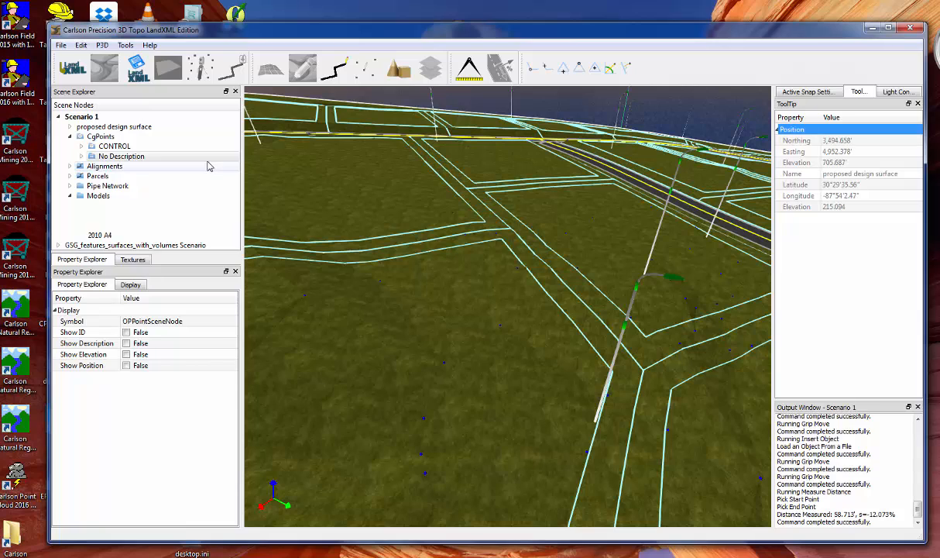
View the program's version and contact information and close it again.
left_click(155, 45)
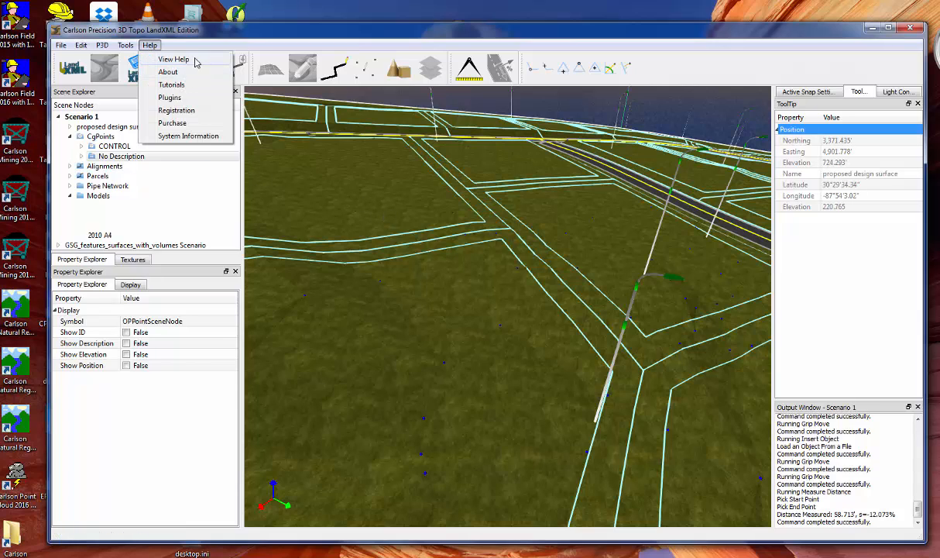
left_click(168, 72)
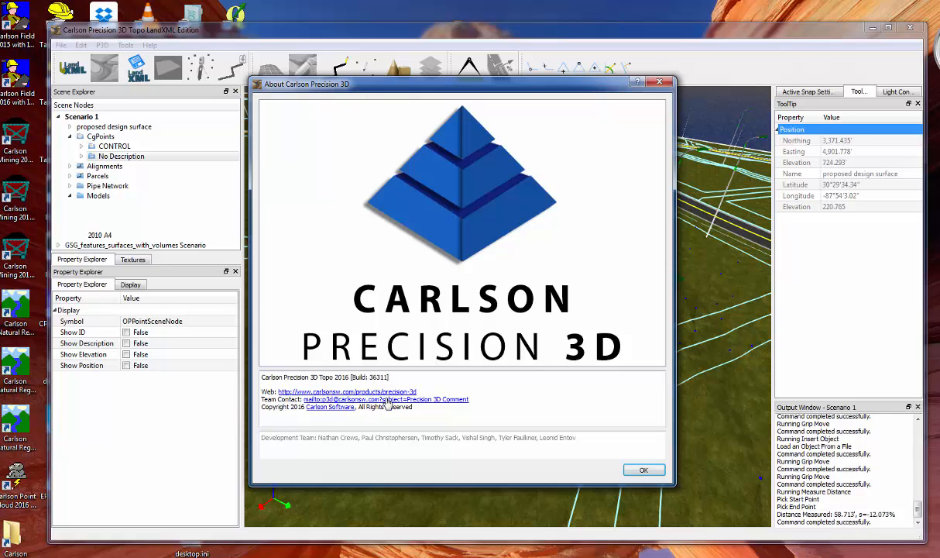
left_click(640, 467)
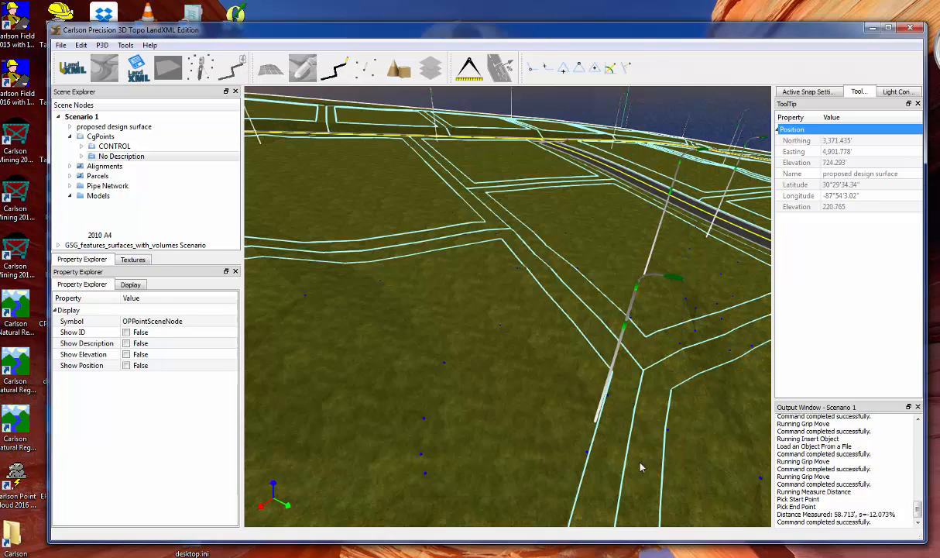
Open the online Precision 3D tutorials page, close it and put the web browser away.
left_click(149, 45)
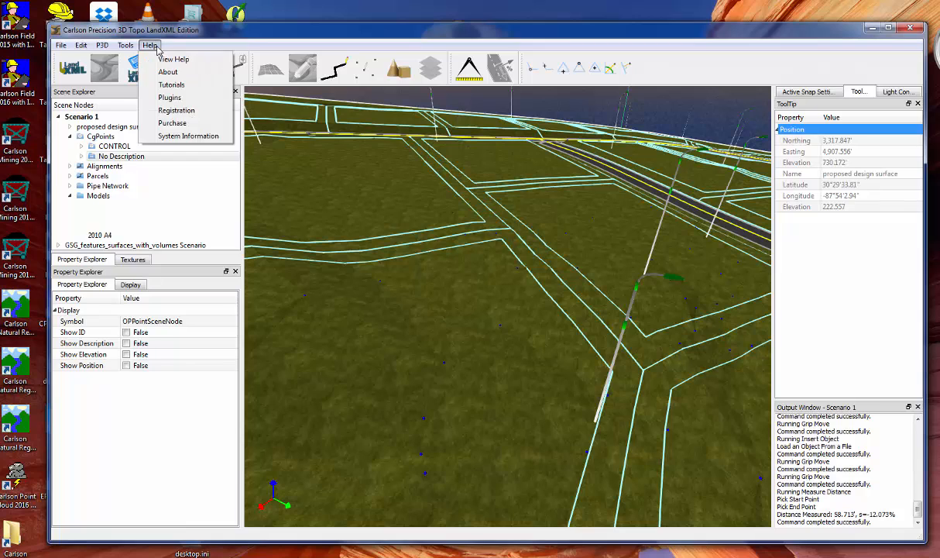
left_click(172, 84)
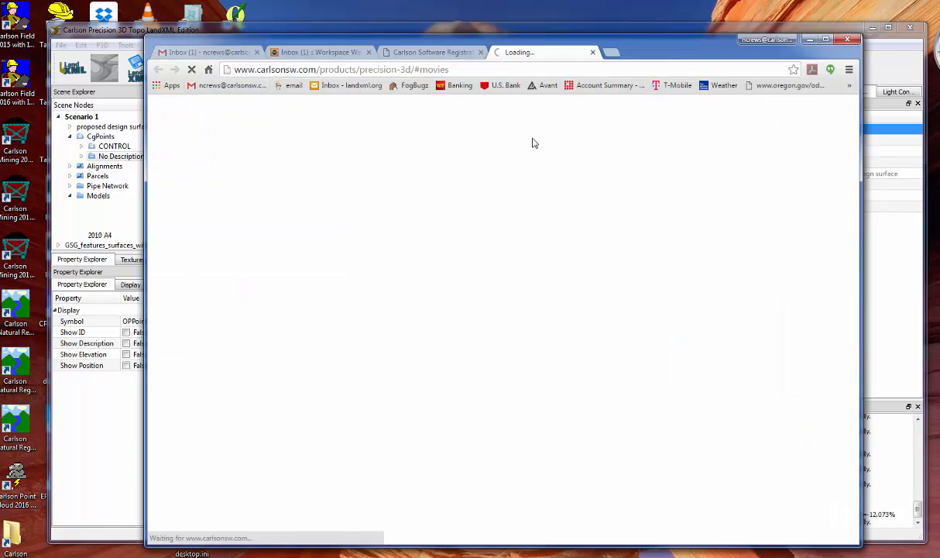
left_click(593, 53)
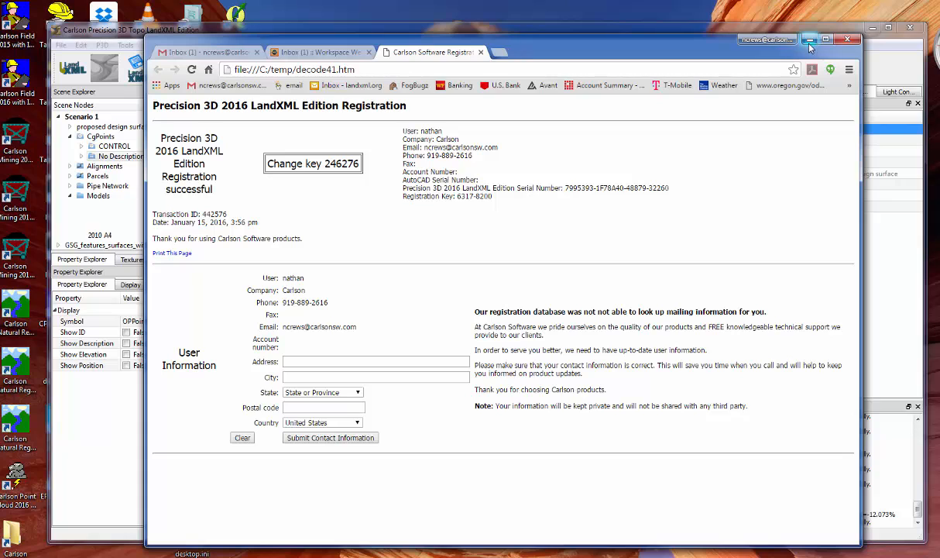
left_click(809, 39)
View the graphics system information and close it again.
left_click(150, 45)
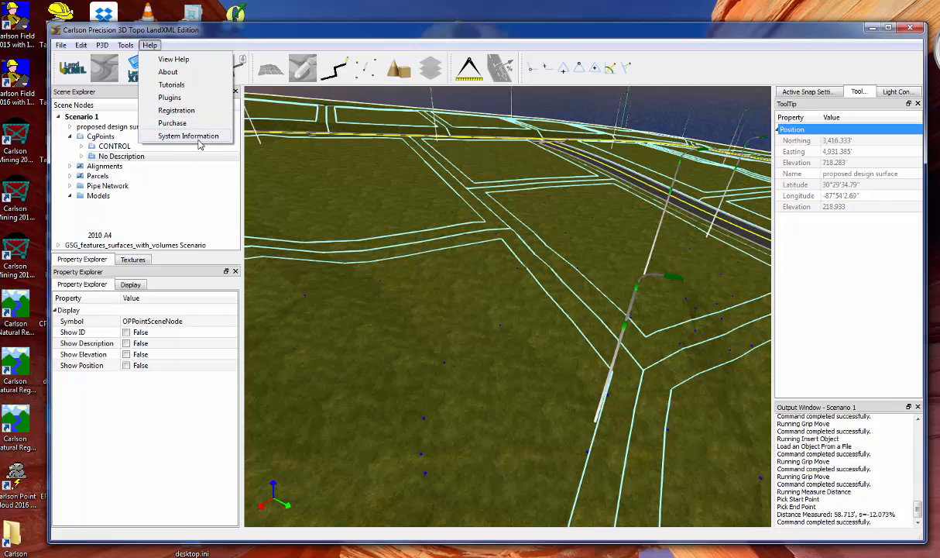
left_click(188, 136)
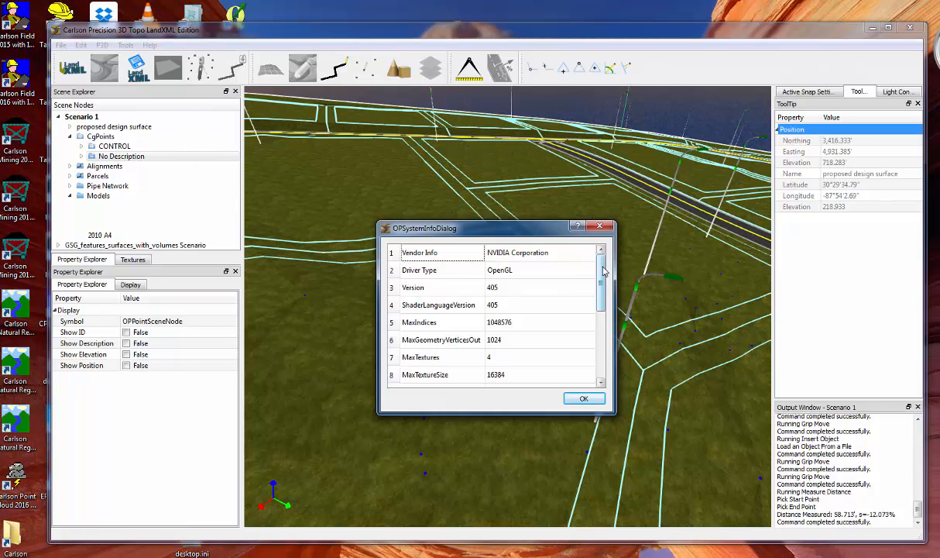
mouse_move(603, 273)
left_mouse_down()
mouse_move(603, 345)
mouse_move(603, 265)
left_mouse_up()
left_click(582, 398)
Save the scene as a LandXML file named Olympus_Subdivision-2.0-a.xml in the LandXML-2.0 folder.
middle_click_drag(461, 334, 478, 306)
scroll(482, 314, "down", 8)
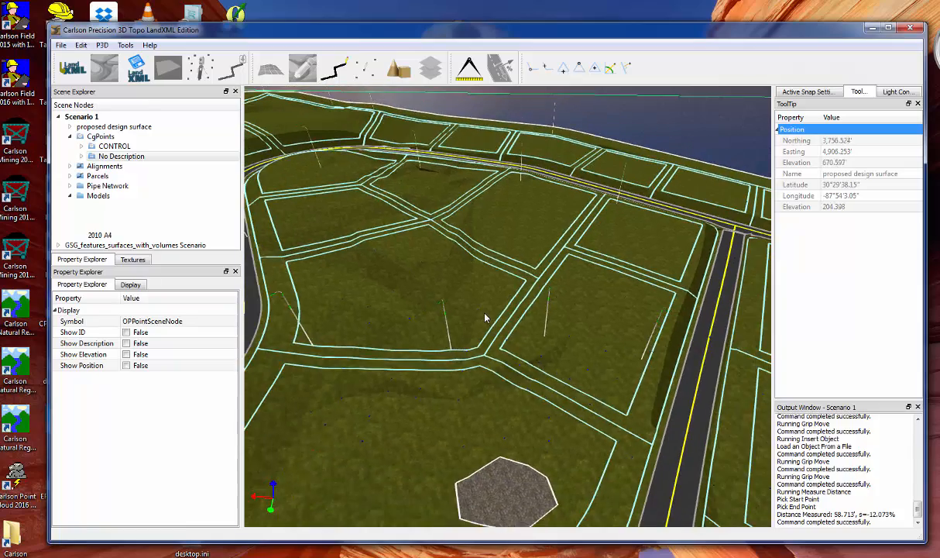
scroll(489, 321, "down", 1)
middle_click_drag(489, 322, 408, 303)
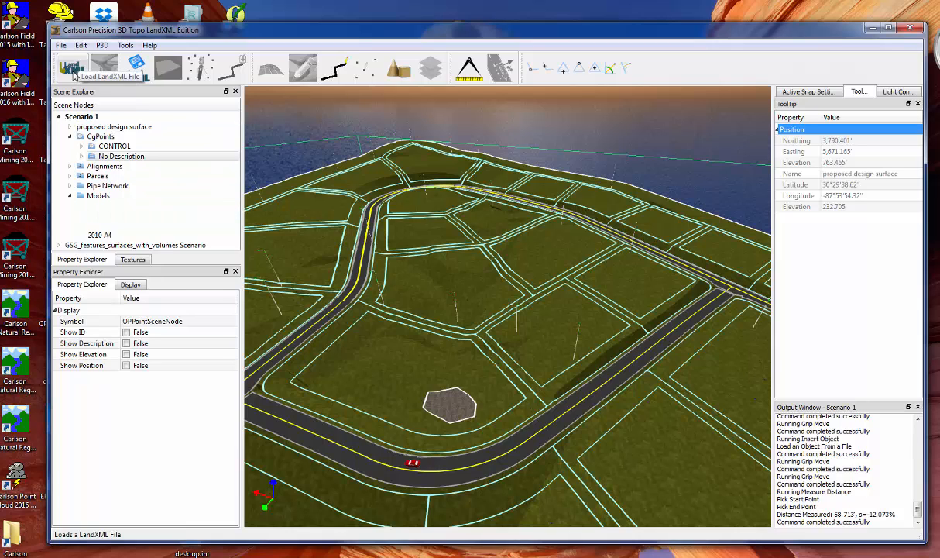
left_click(106, 68)
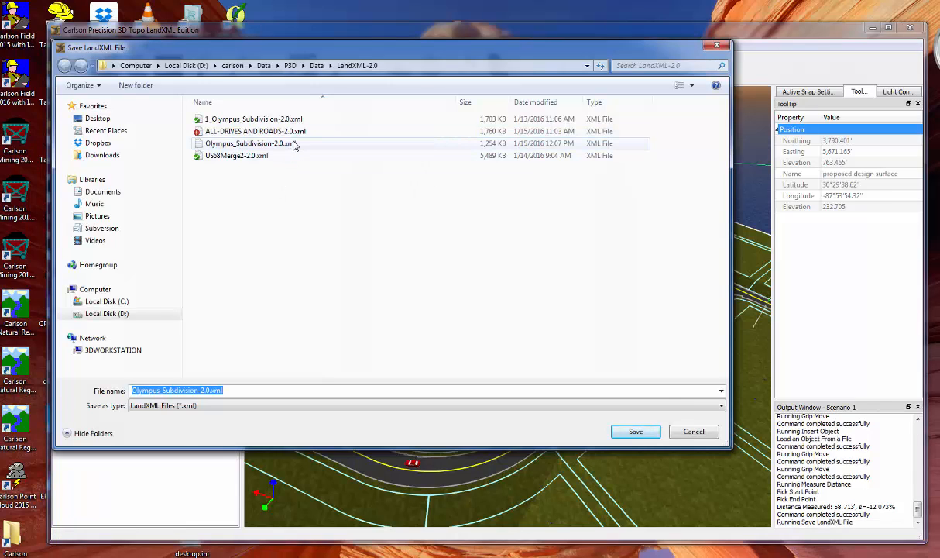
left_click(294, 145)
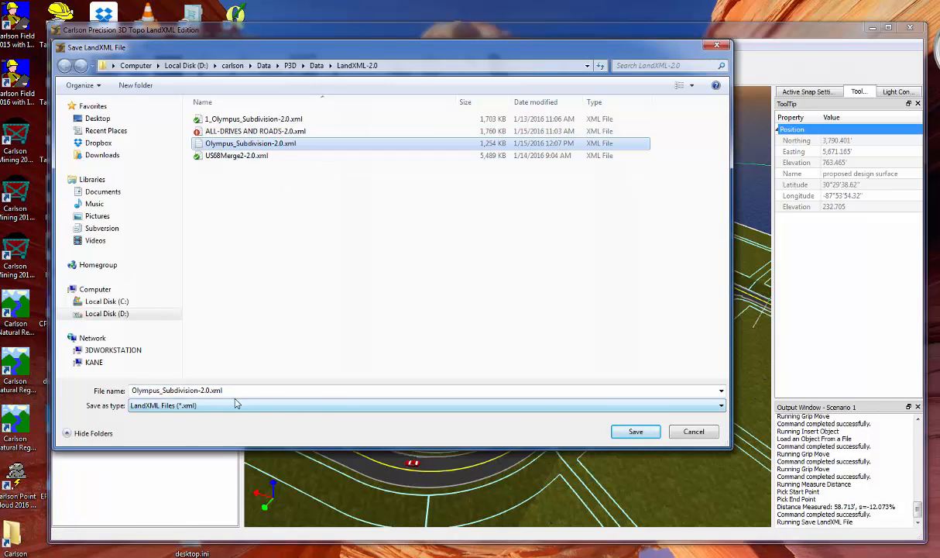
left_click(208, 391)
left_click(209, 391)
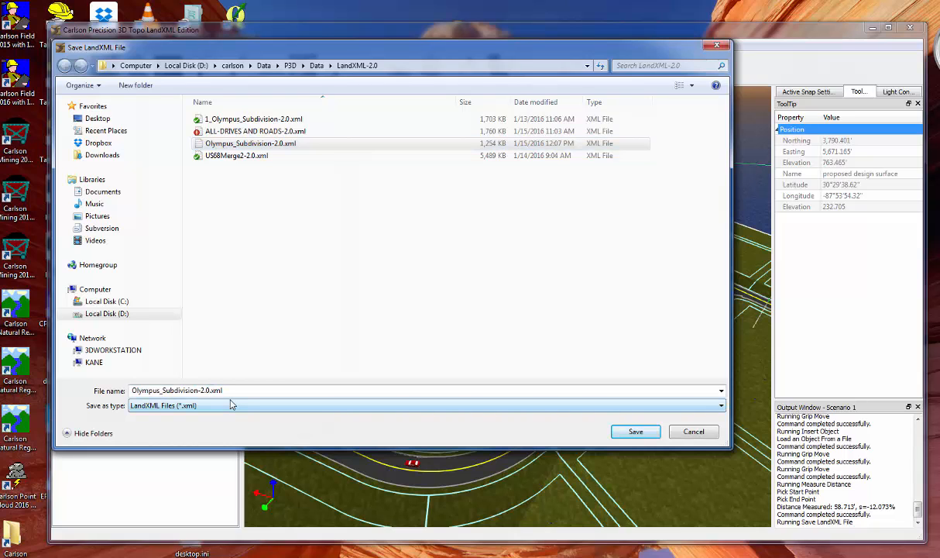
type("-a")
key("Return")
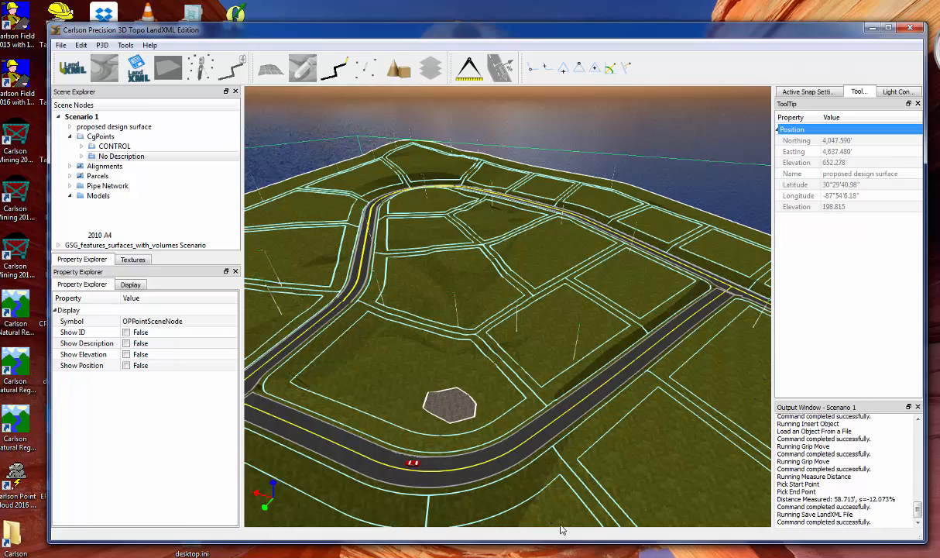
middle_click_drag(428, 359, 381, 361)
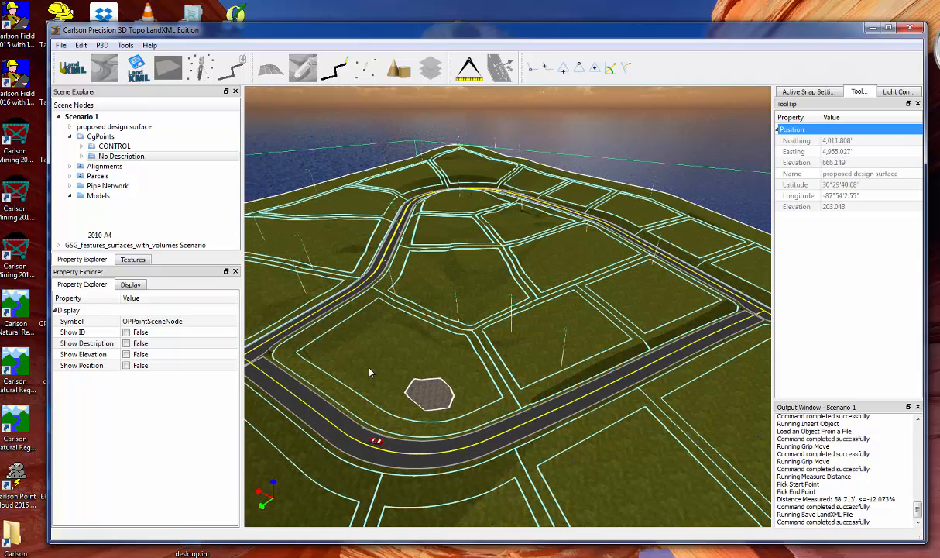
middle_click_drag(390, 319, 410, 310)
scroll(460, 368, "up", 5)
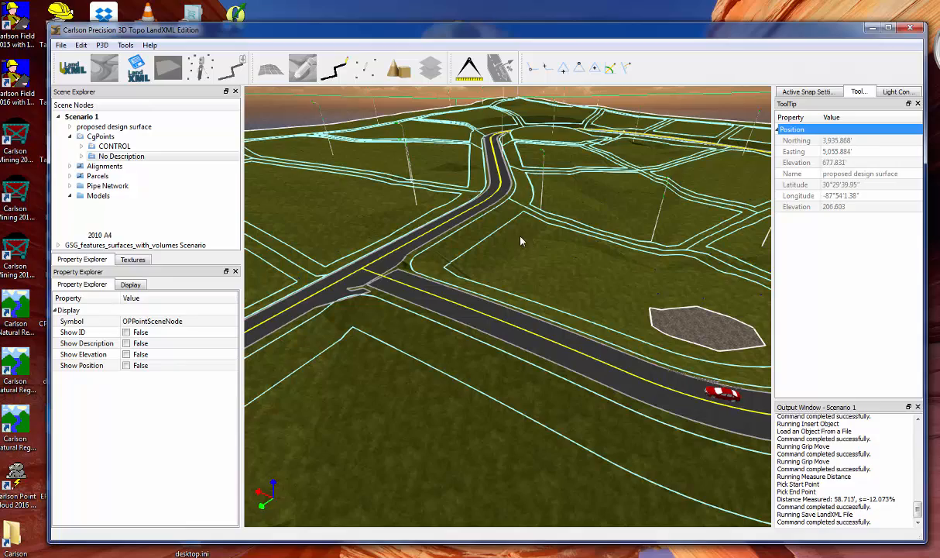
middle_click_drag(538, 265, 512, 287)
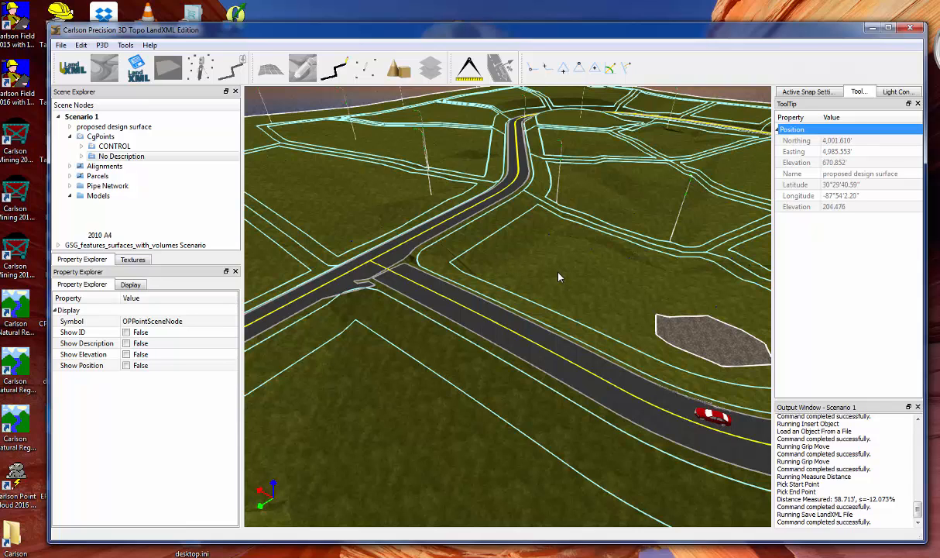
scroll(559, 275, "down", 4)
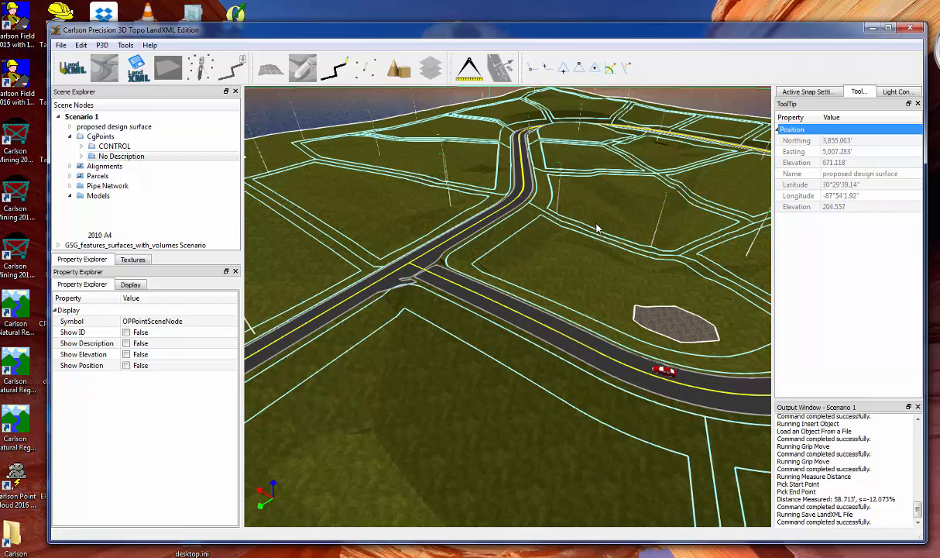
middle_click_drag(568, 275, 541, 282)
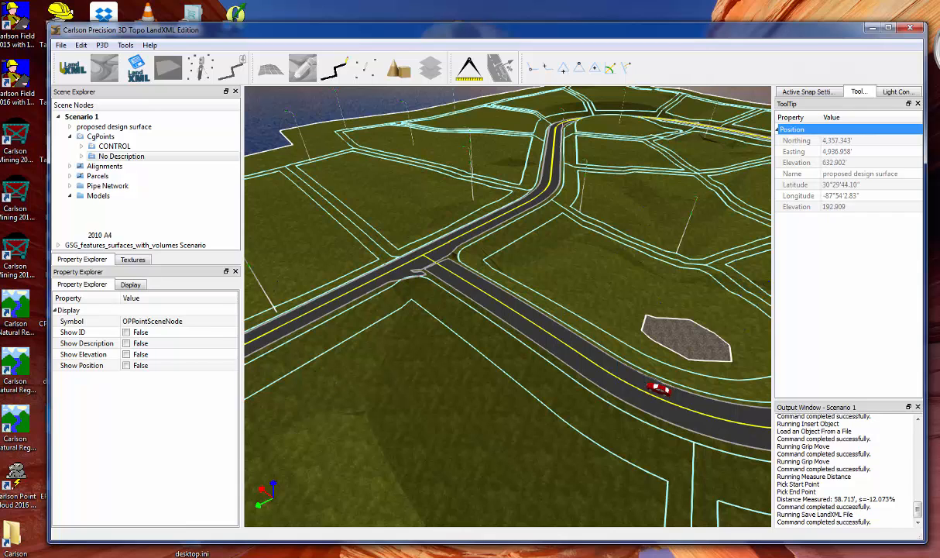
Load Olympus_Subdivision-2.0-a.xml into the scene from the LandXML-2.0 folder in the file explorer and inspect its roads.
left_click(203, 555)
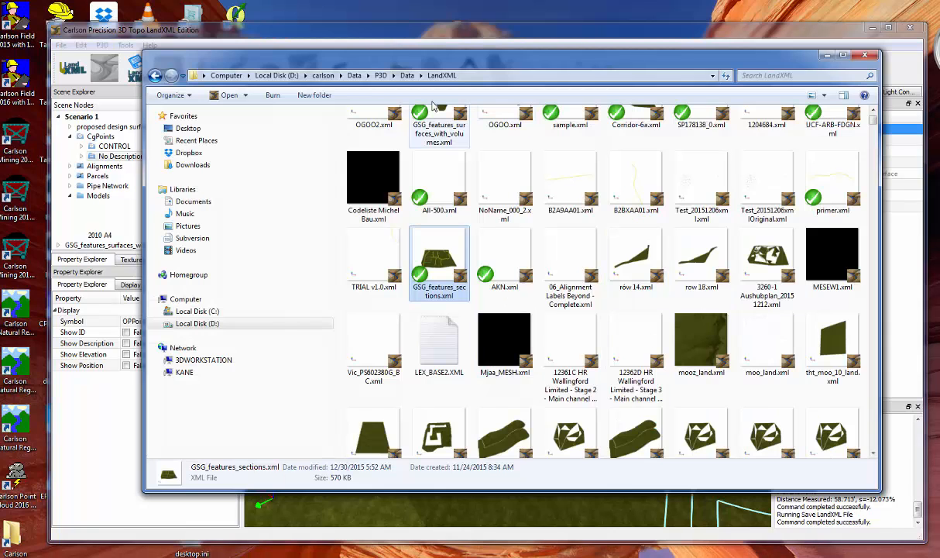
left_click(407, 75)
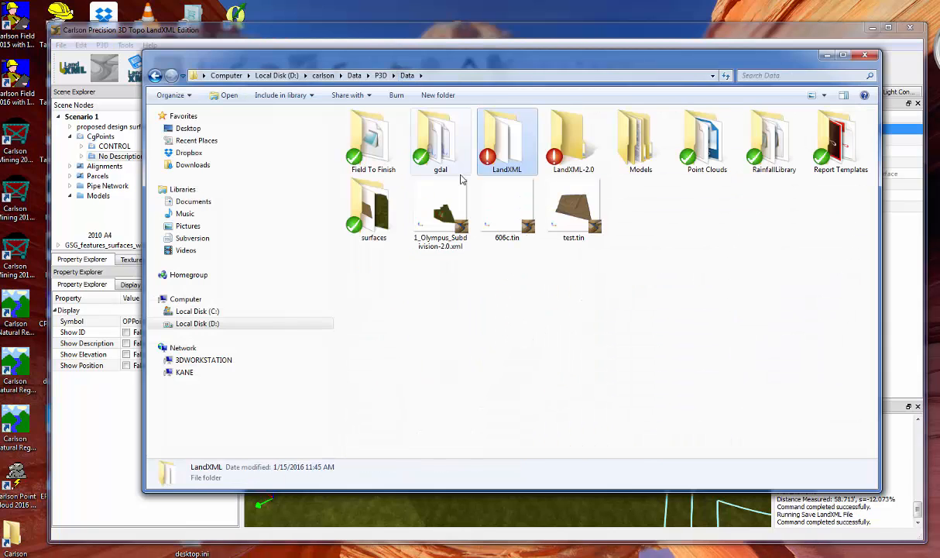
double_click(575, 147)
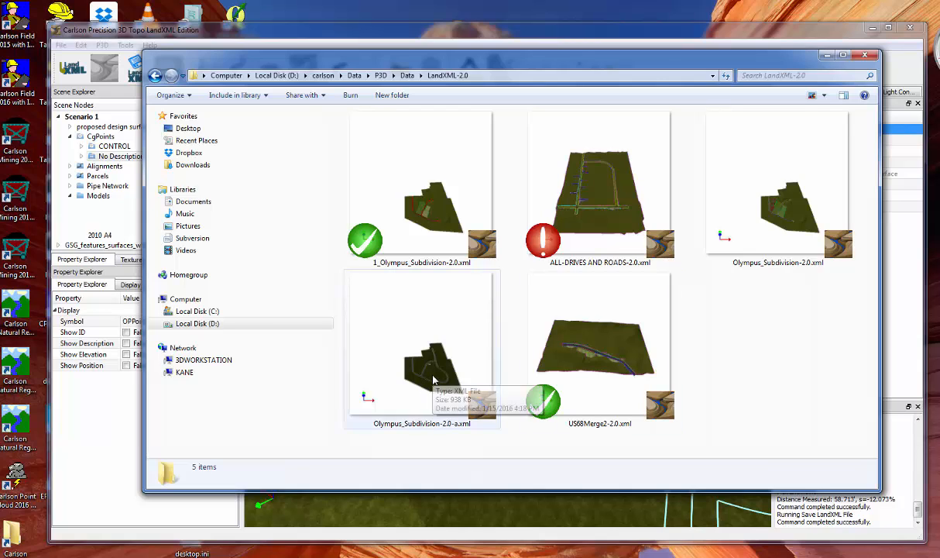
left_click_drag(433, 380, 458, 503)
scroll(516, 449, "up", 10)
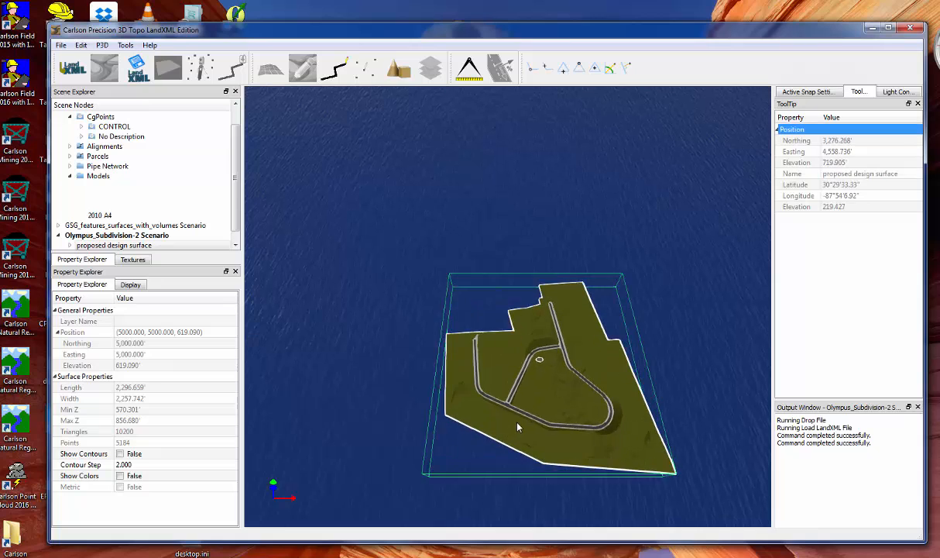
scroll(515, 393, "up", 3)
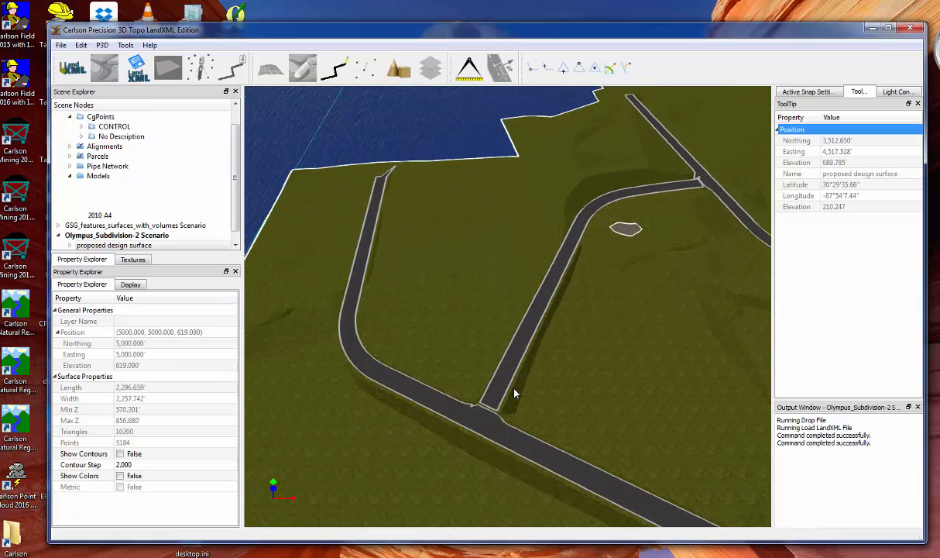
middle_click_drag(515, 393, 553, 368)
scroll(229, 178, "down", 1)
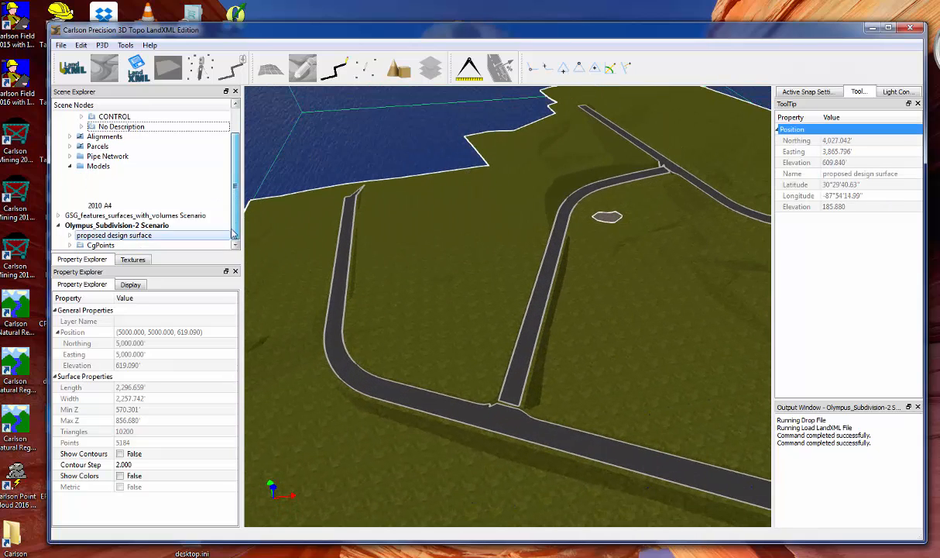
Collapse Scenario 1's Models group, expand CgPoints under the Olympus_Subdivision-2 Scenario and examine the points on the surface.
left_click(70, 166)
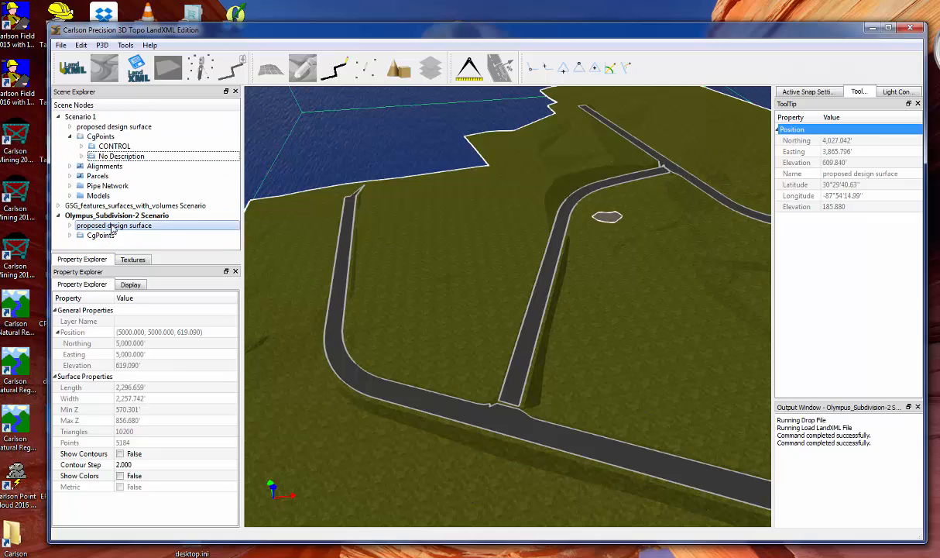
left_click(101, 235)
left_click(113, 226)
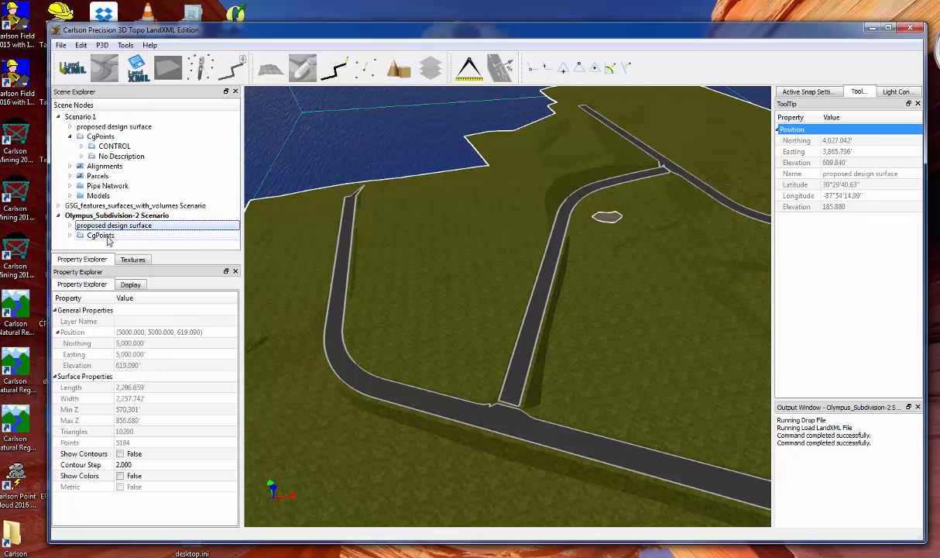
left_click(96, 235)
left_click(71, 235)
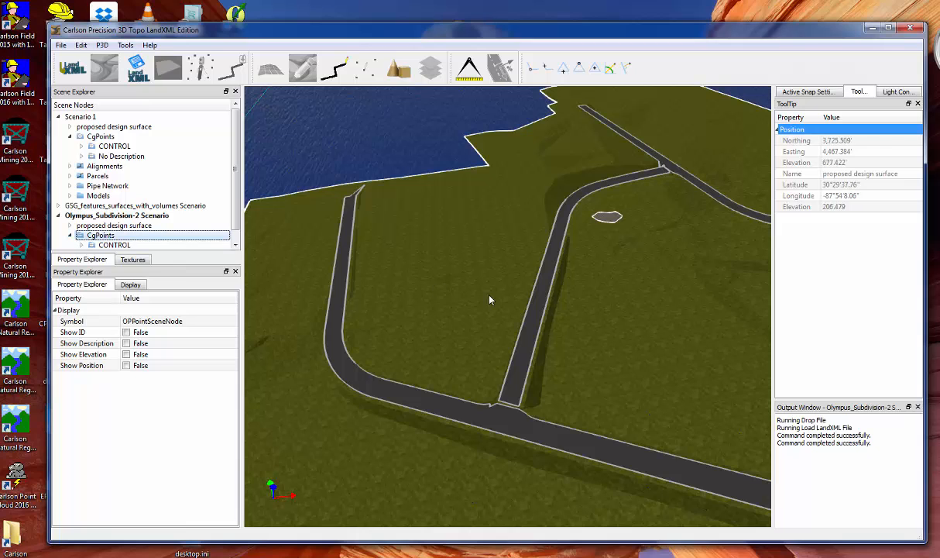
middle_click_drag(490, 296, 583, 290)
scroll(555, 215, "up", 2)
scroll(555, 214, "up", 5)
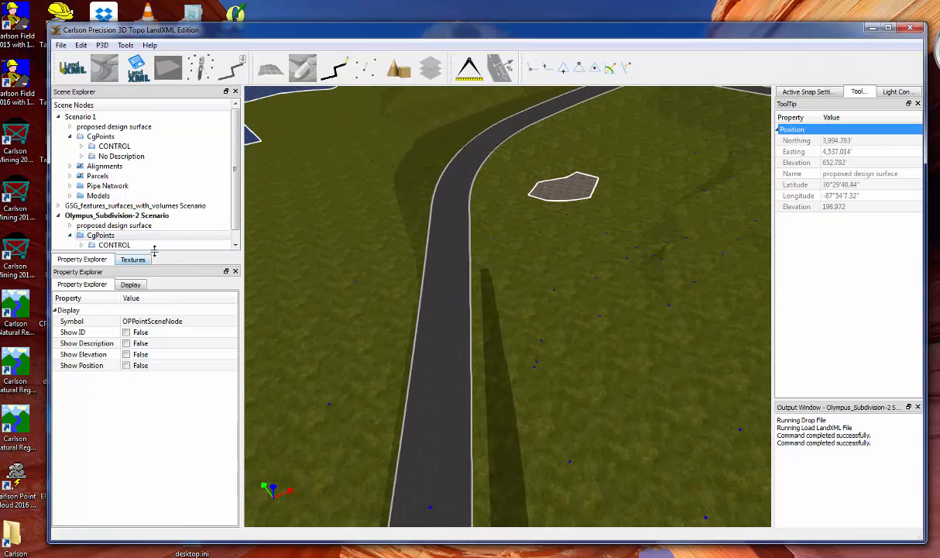
scroll(232, 232, "down", 1)
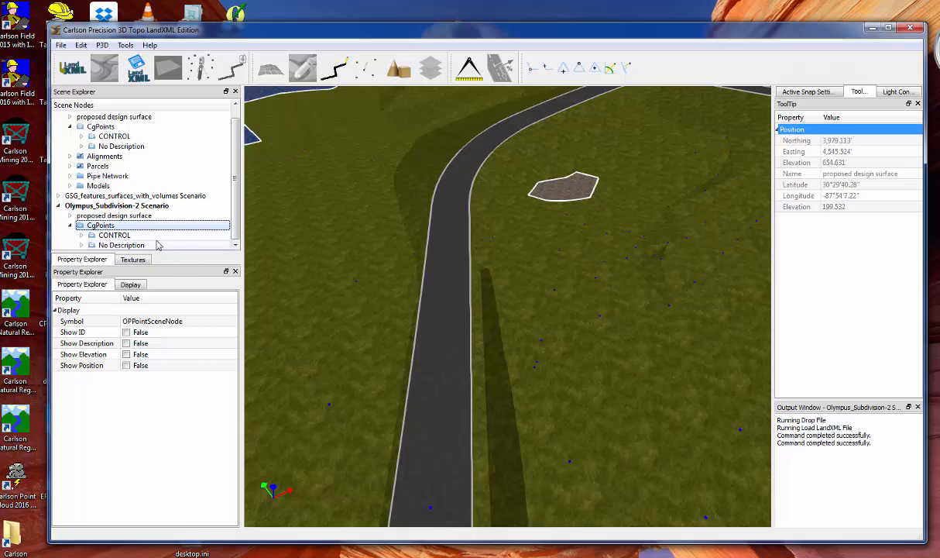
Assign the Dump Truck vehicle as symbol for the reloaded scenario's CONTROL points and inspect the placed symbols.
left_click(124, 245)
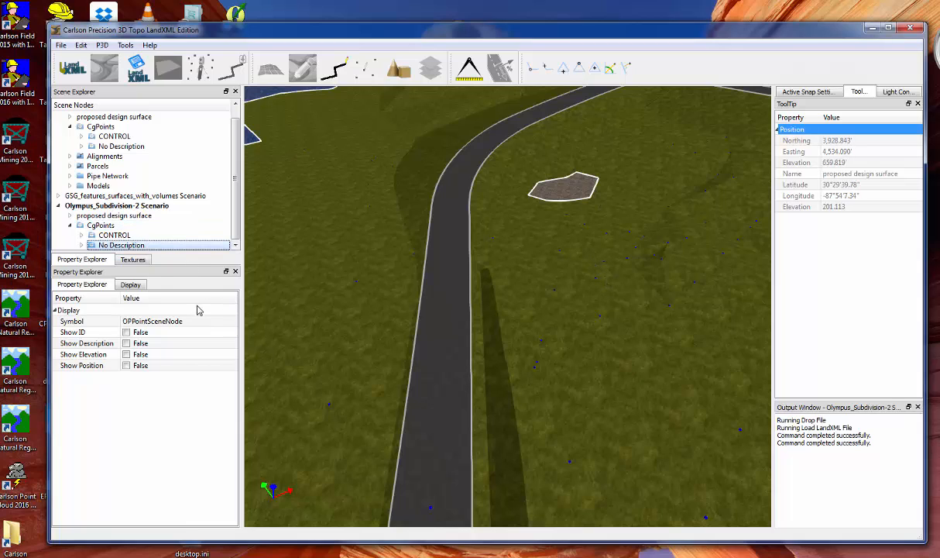
left_click(166, 234)
left_click(219, 322)
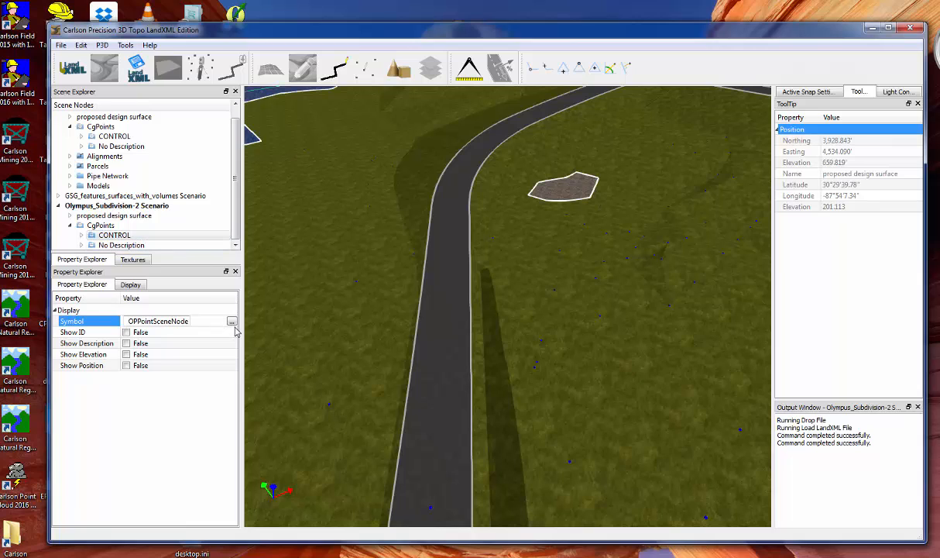
left_click(230, 321)
left_click(283, 167)
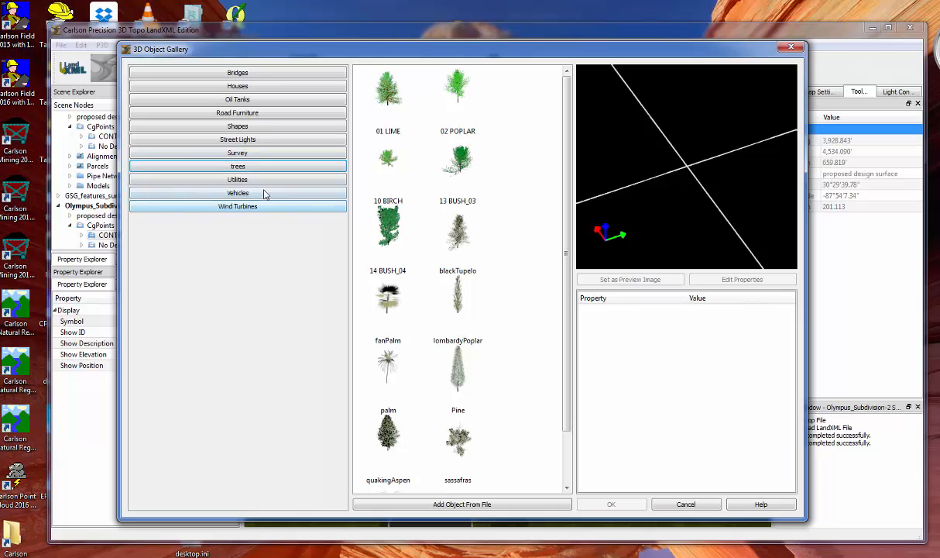
left_click(253, 193)
left_click(465, 172)
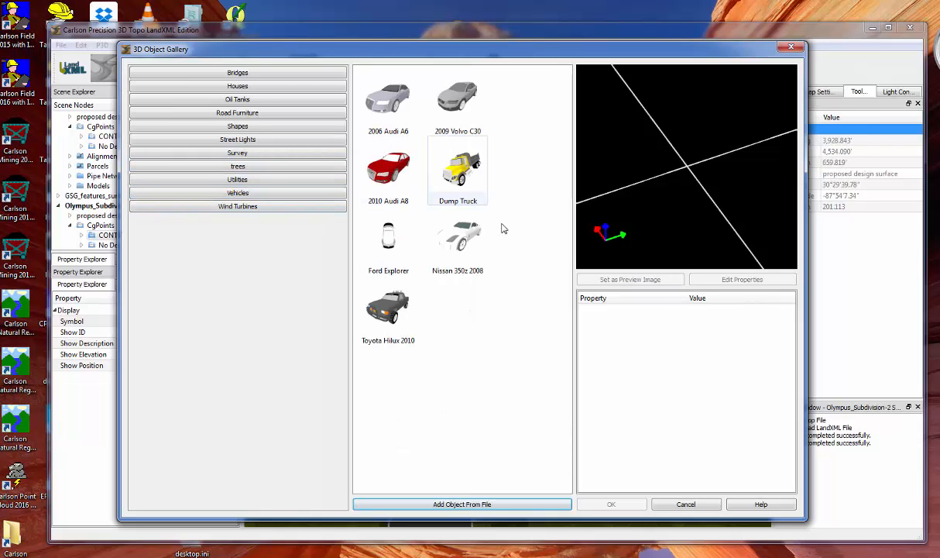
left_click(591, 505)
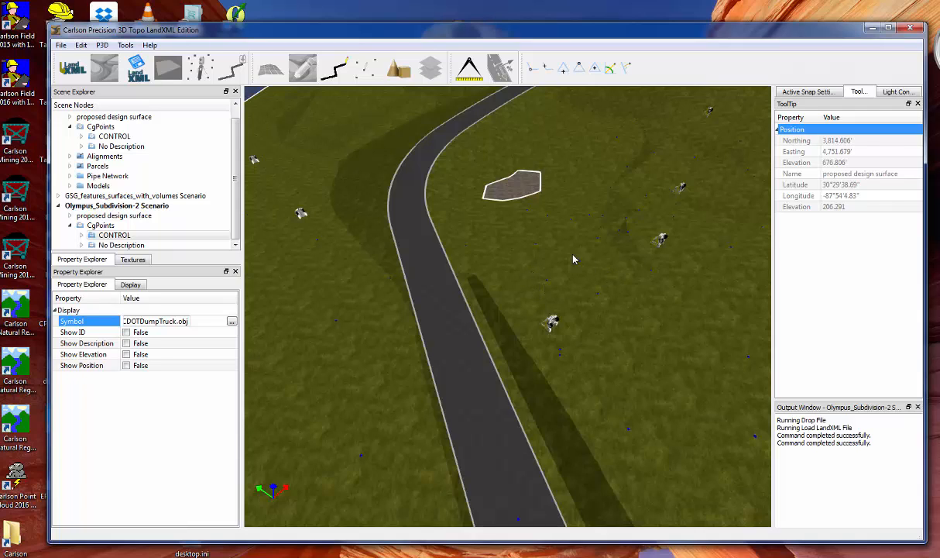
left_click_drag(573, 254, 540, 165)
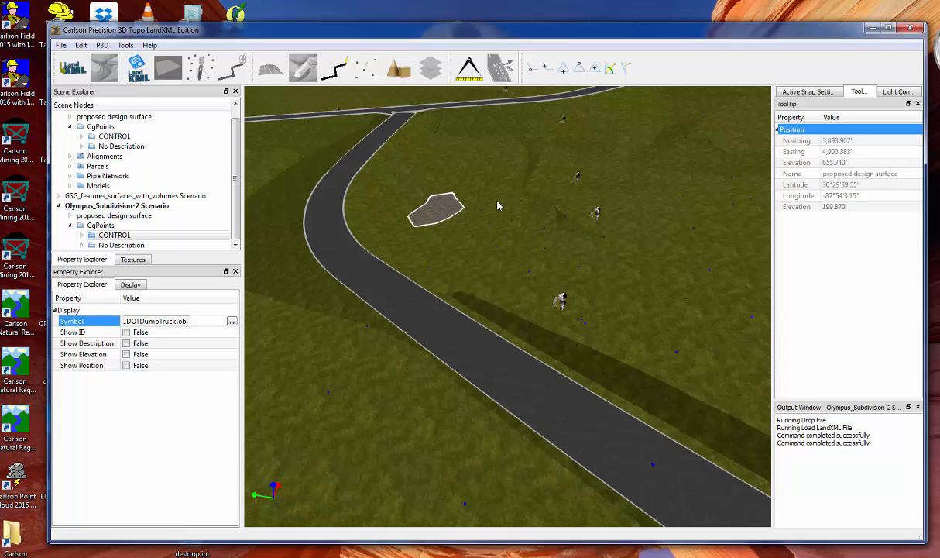
middle_click_drag(494, 204, 493, 203)
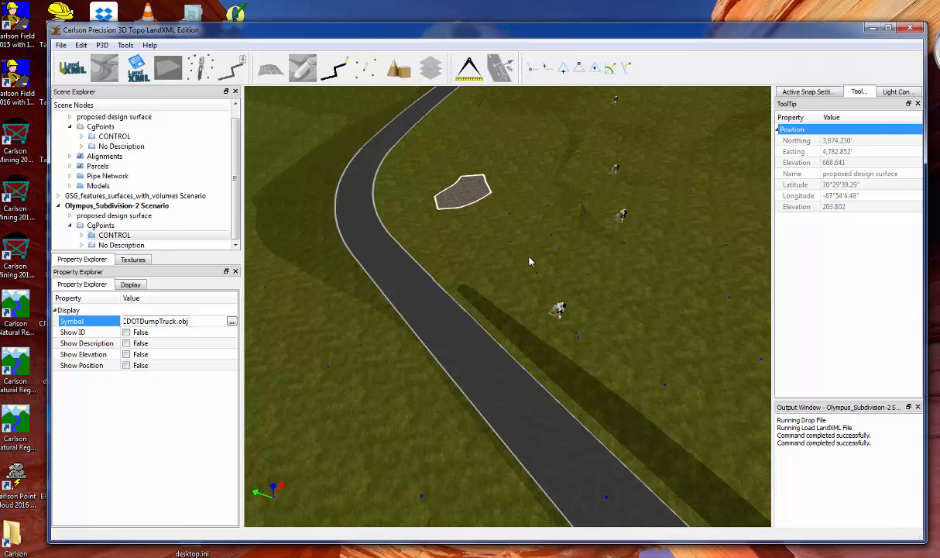
middle_click_drag(544, 257, 502, 241)
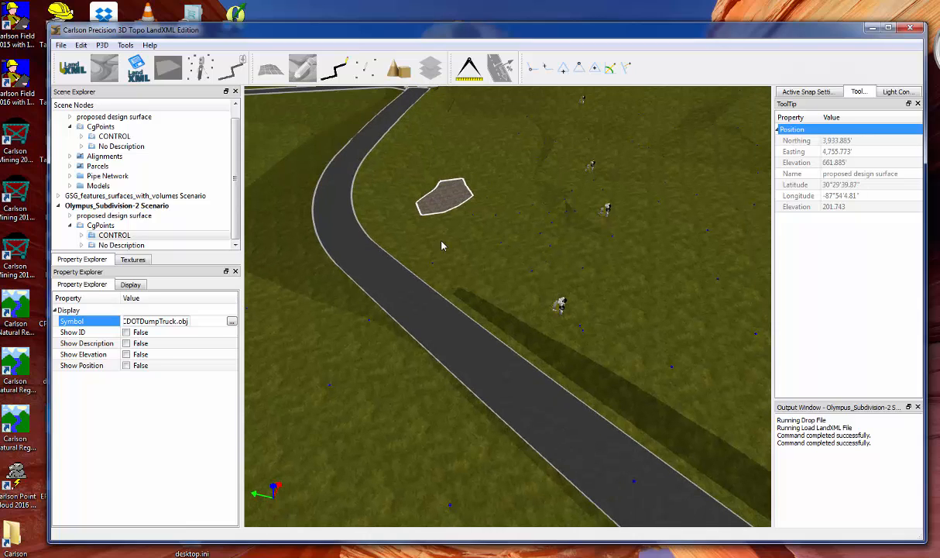